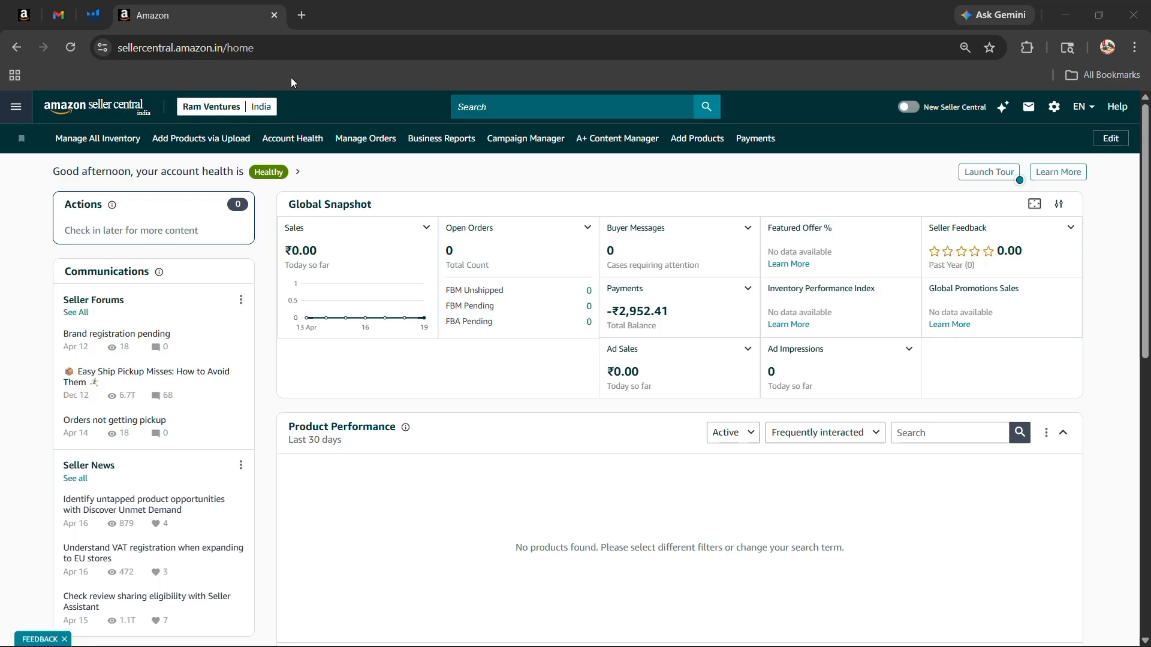
Step: Open the View Selling Applications page from the catalogue options and dismiss the feedback survey
{"action": "left_click", "coordinate": [17, 107]}
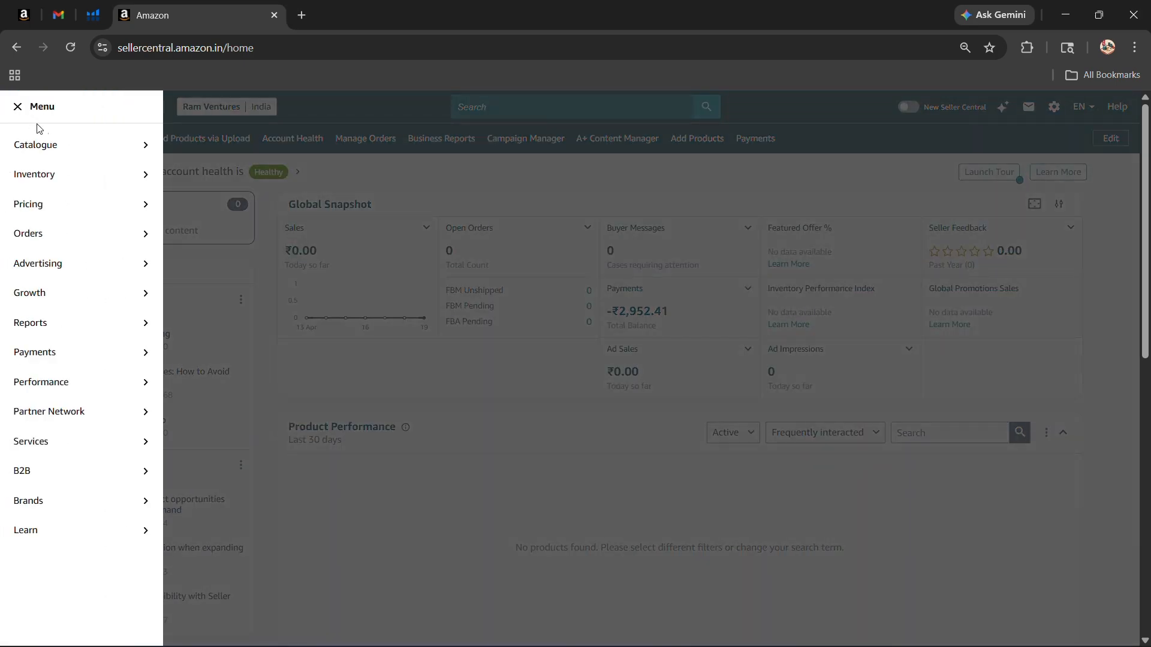
{"action": "mouse_move", "coordinate": [71, 141]}
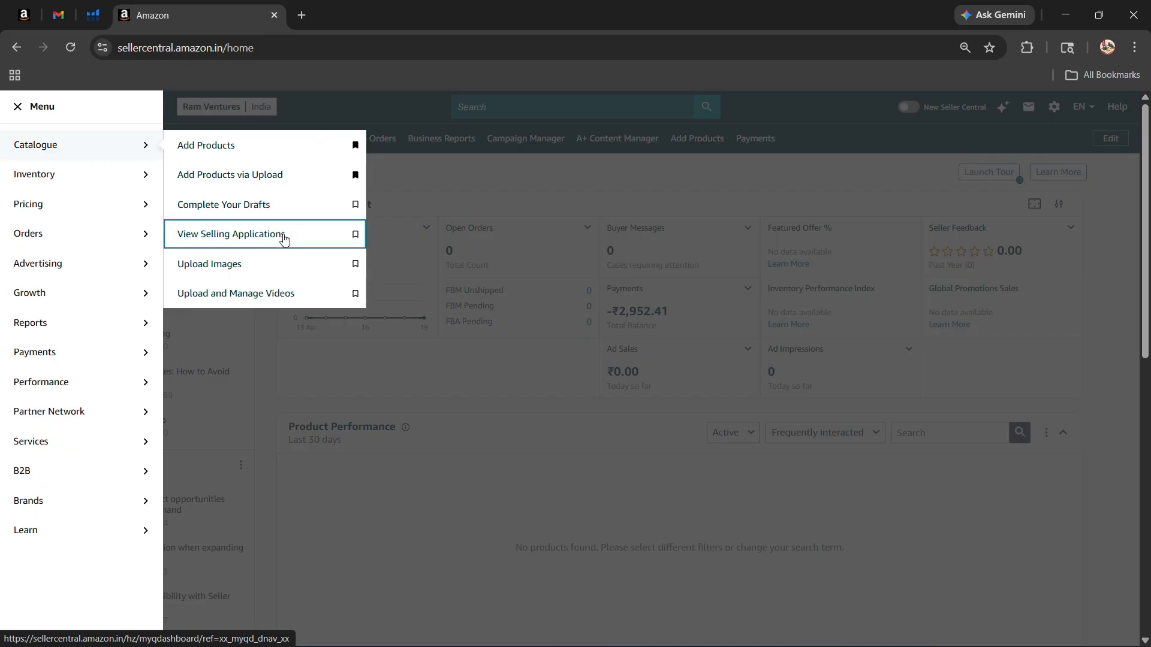
{"action": "left_click", "coordinate": [284, 240]}
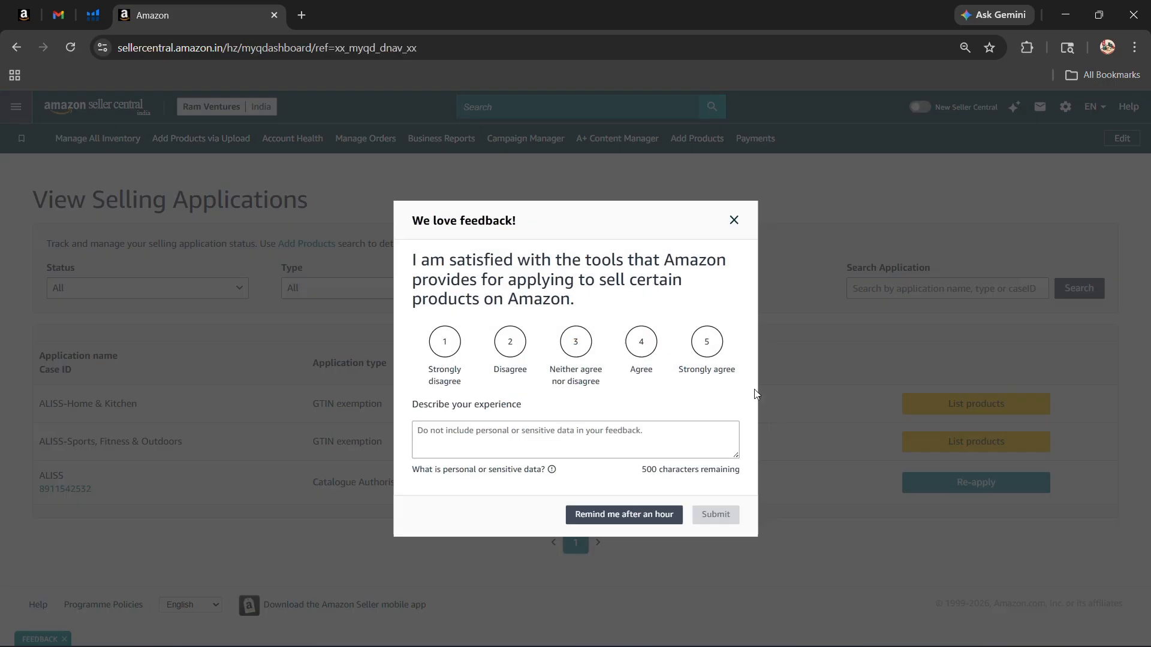
{"action": "left_click", "coordinate": [733, 222]}
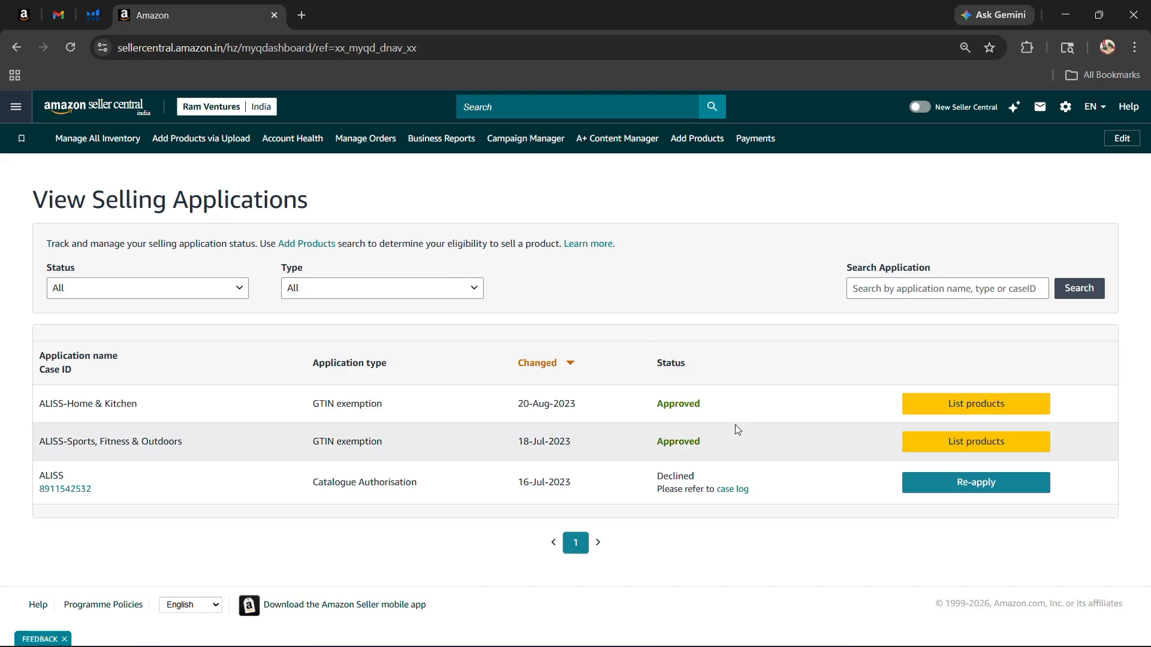
Step: Open the Add Products page and choose Search as the way to list a product
{"action": "left_click", "coordinate": [16, 111]}
{"action": "mouse_move", "coordinate": [120, 145]}
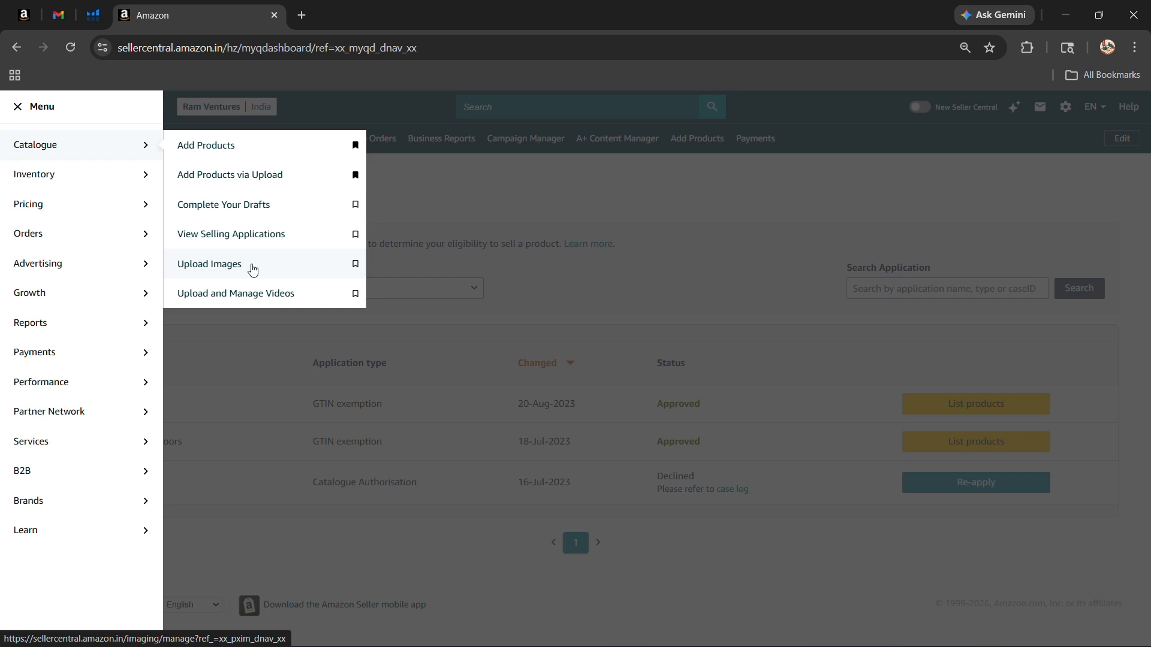
{"action": "left_click", "coordinate": [260, 158]}
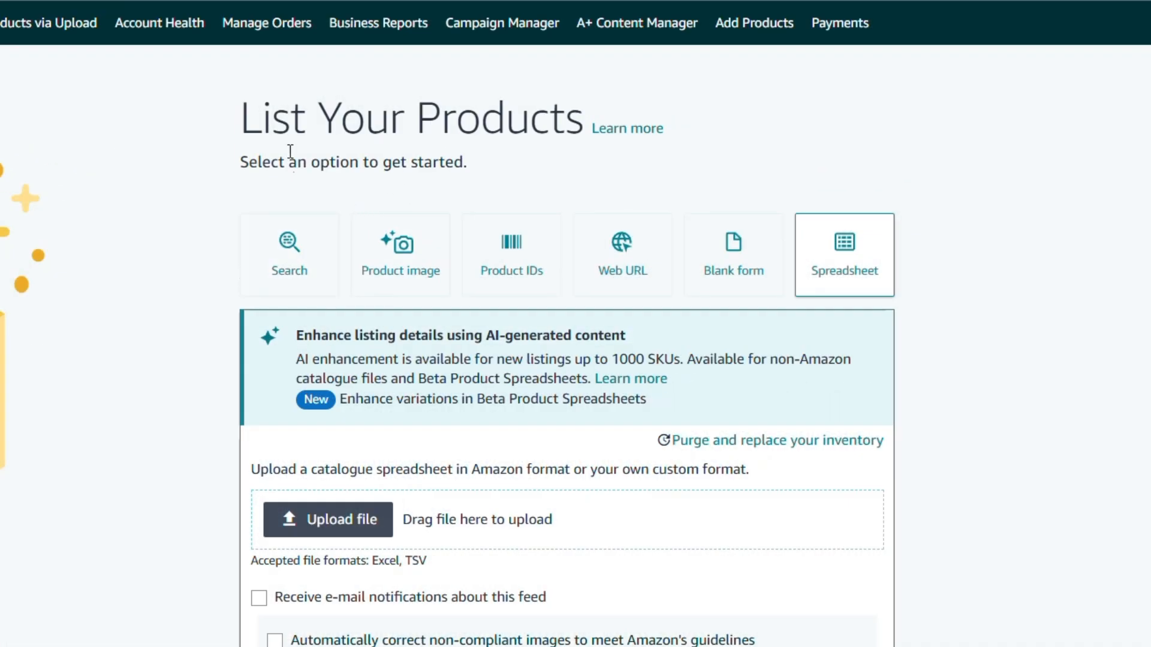
{"action": "left_click_drag", "start_coordinate": [234, 125], "coordinate": [585, 123]}
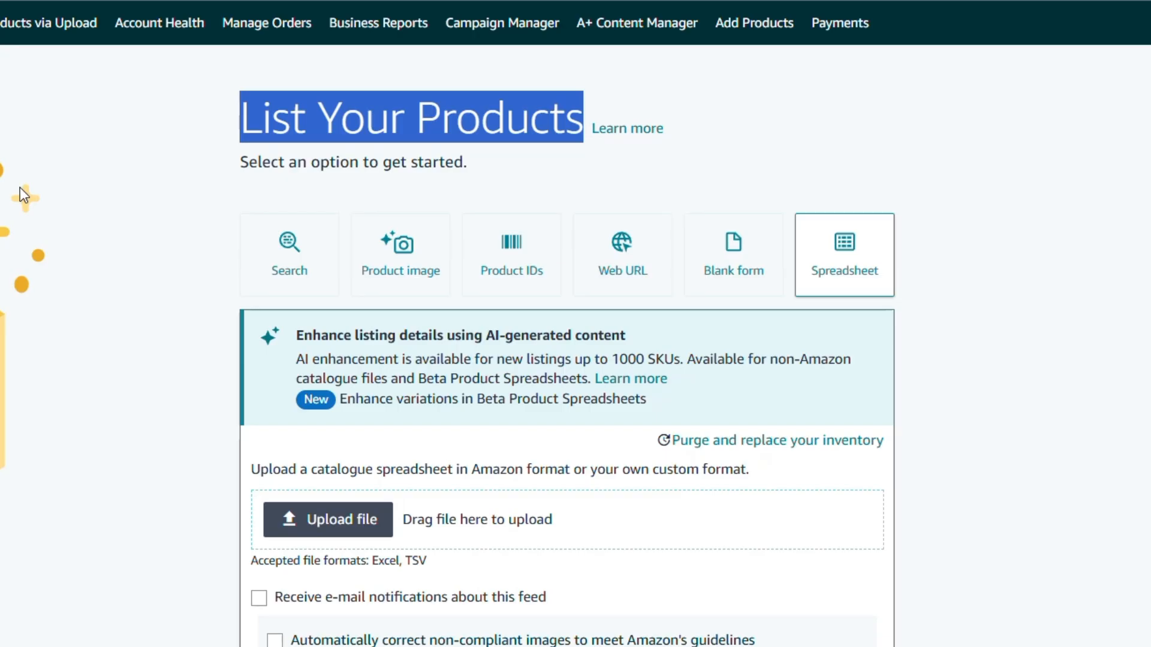
{"action": "left_click", "coordinate": [289, 280]}
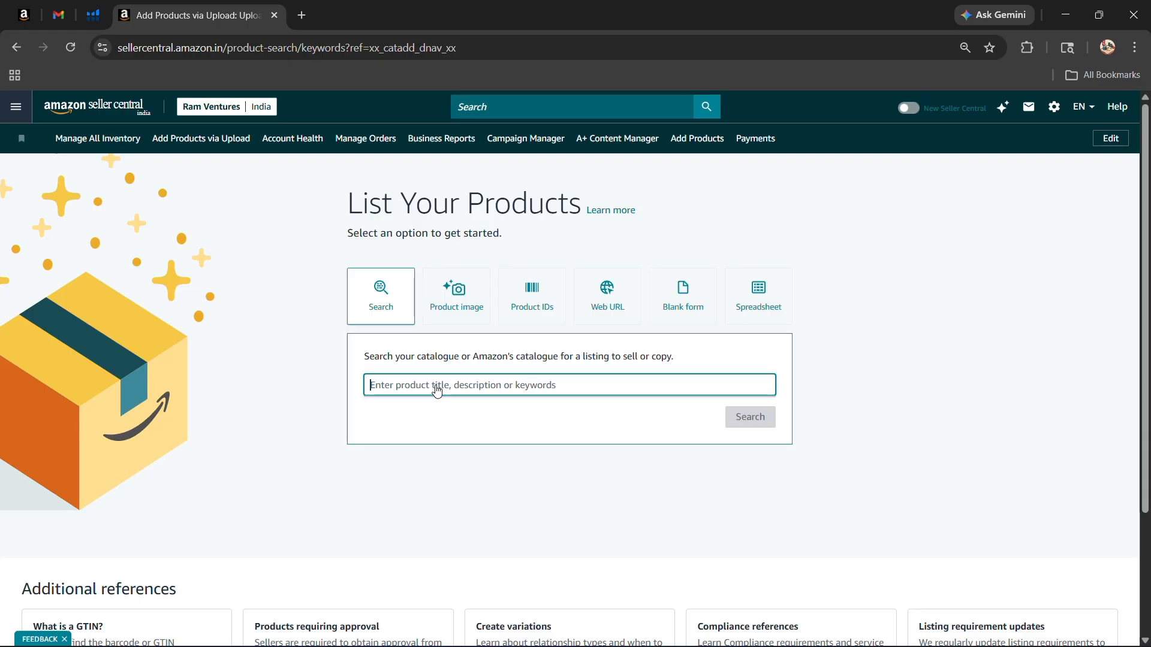
Step: Search the catalogue for "shirt" and look over the matching products
{"action": "type", "text": "shirt"}
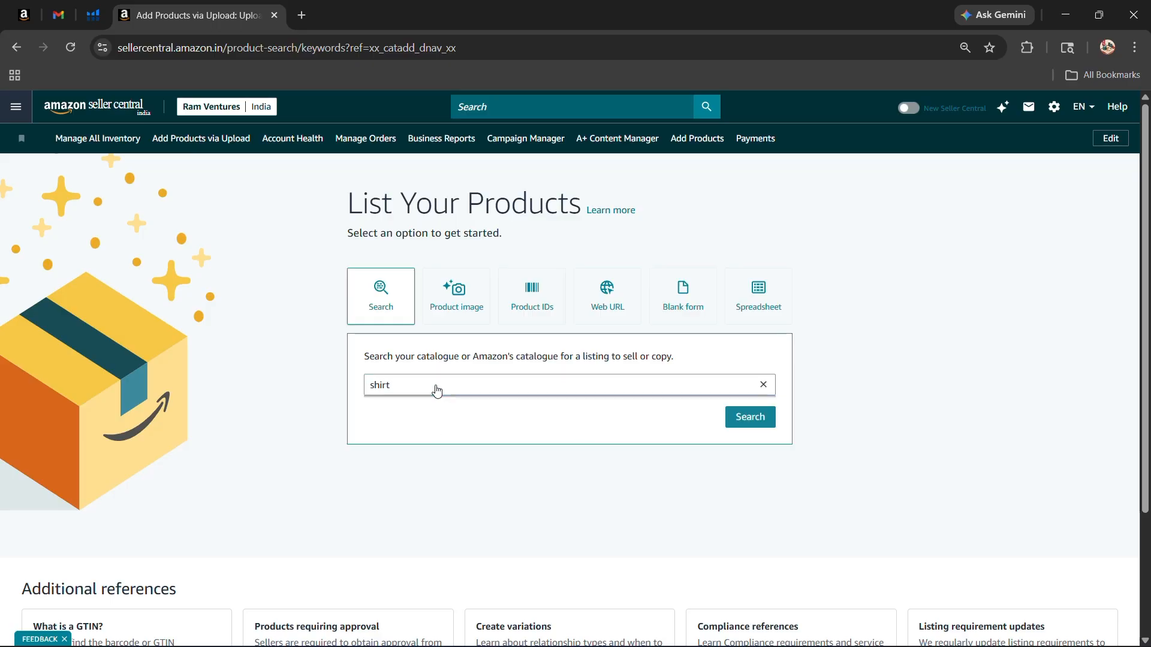
{"action": "key", "text": "Return"}
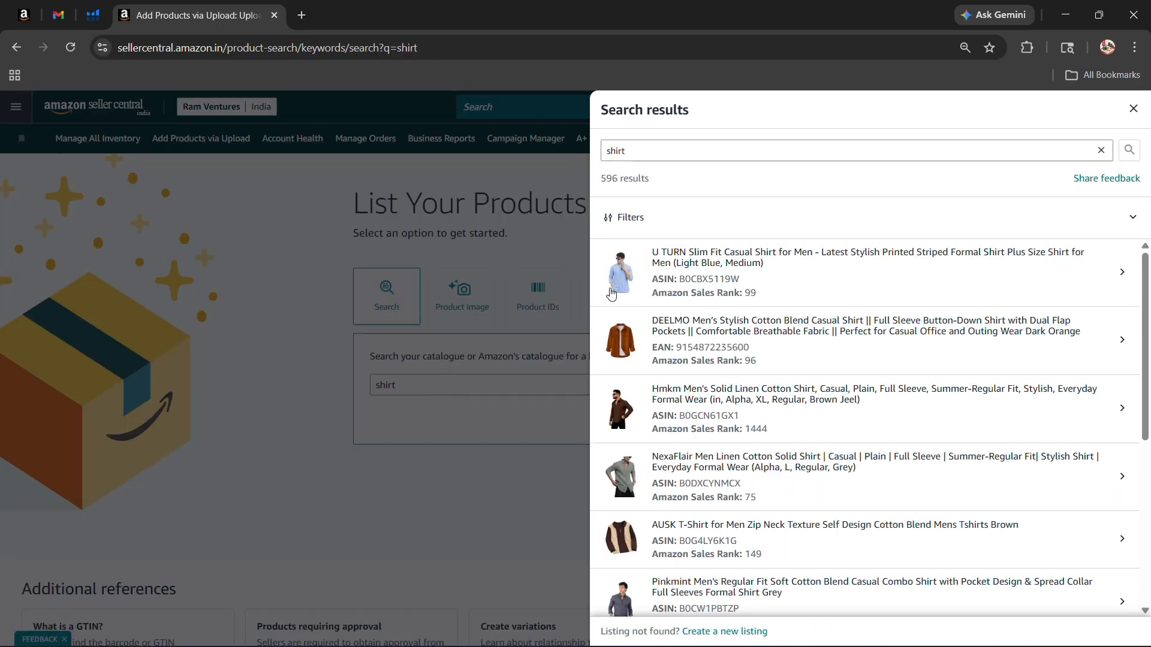
{"action": "scroll", "coordinate": [660, 390], "scroll_direction": "down", "scroll_amount": 8}
{"action": "scroll", "coordinate": [674, 418], "scroll_direction": "up", "scroll_amount": 8}
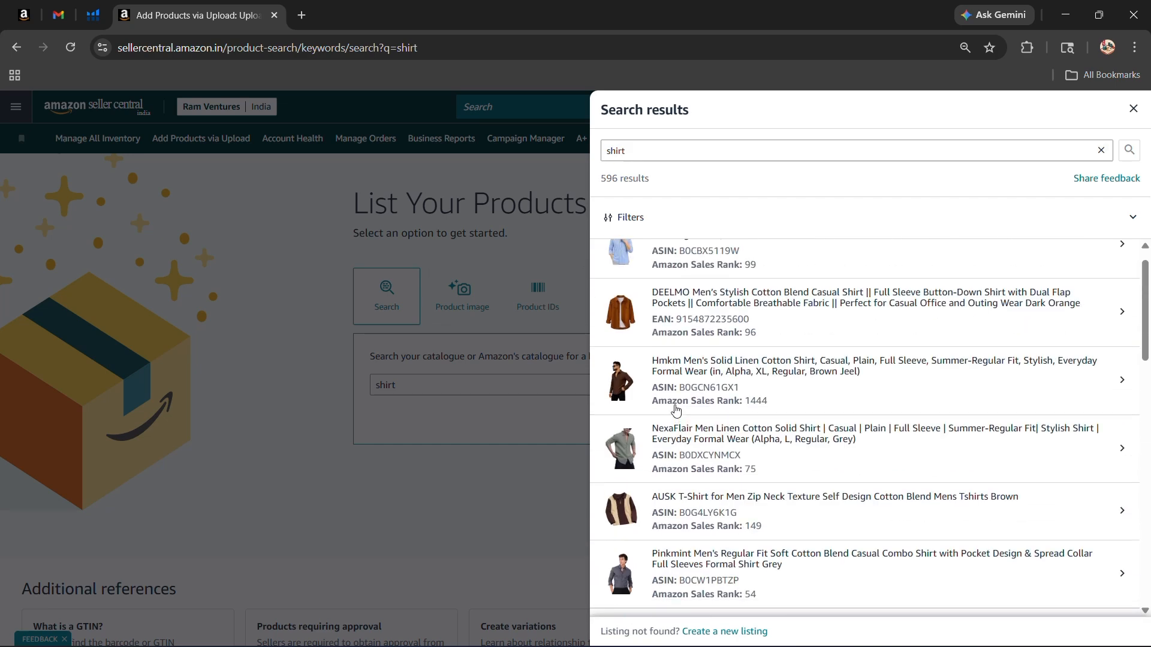
{"action": "scroll", "coordinate": [677, 330], "scroll_direction": "up", "scroll_amount": 1}
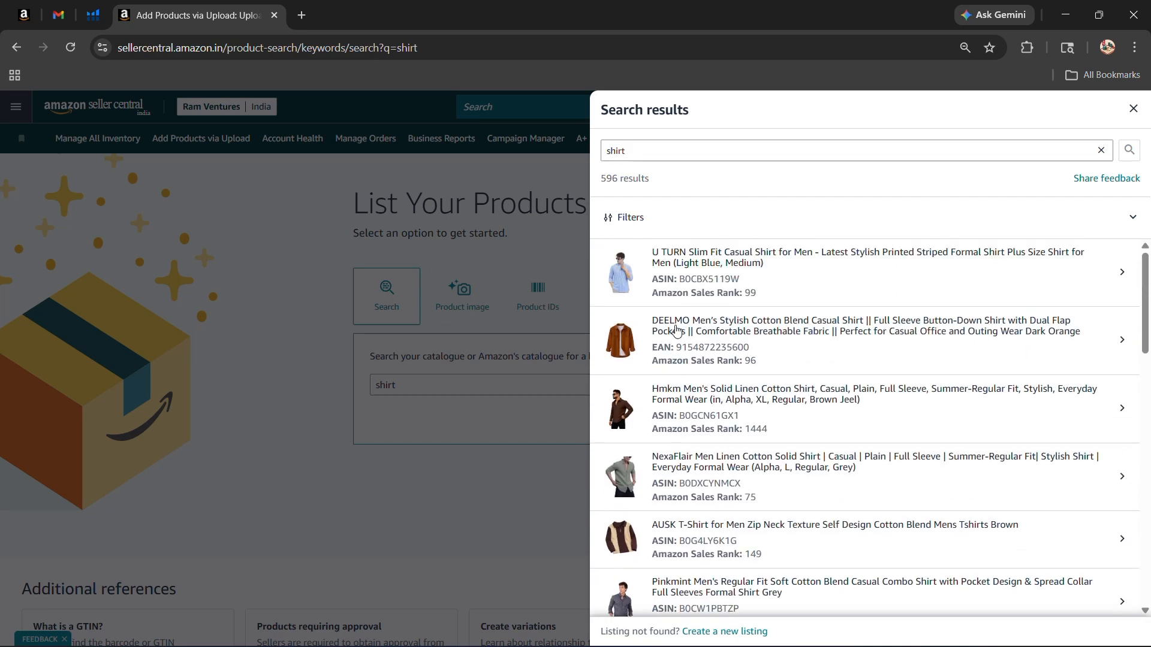
Step: Copy the listing of the U TURN Slim Fit Casual Shirt for Men (Light Blue, Medium)
{"action": "left_click", "coordinate": [686, 285]}
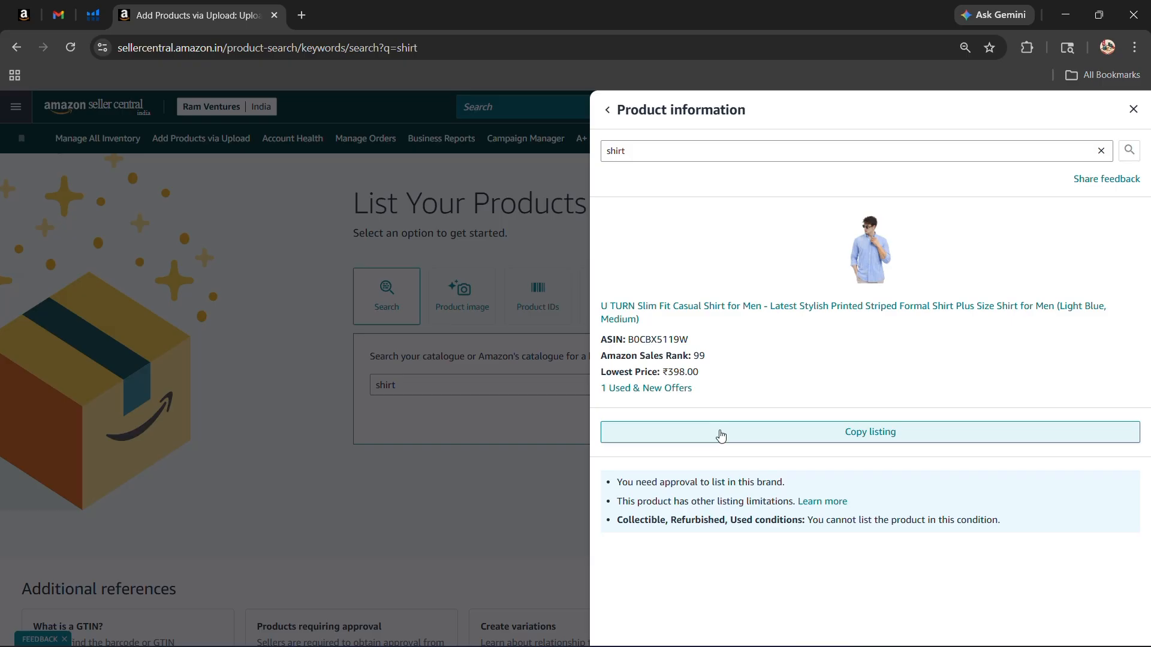
{"action": "left_click", "coordinate": [721, 437]}
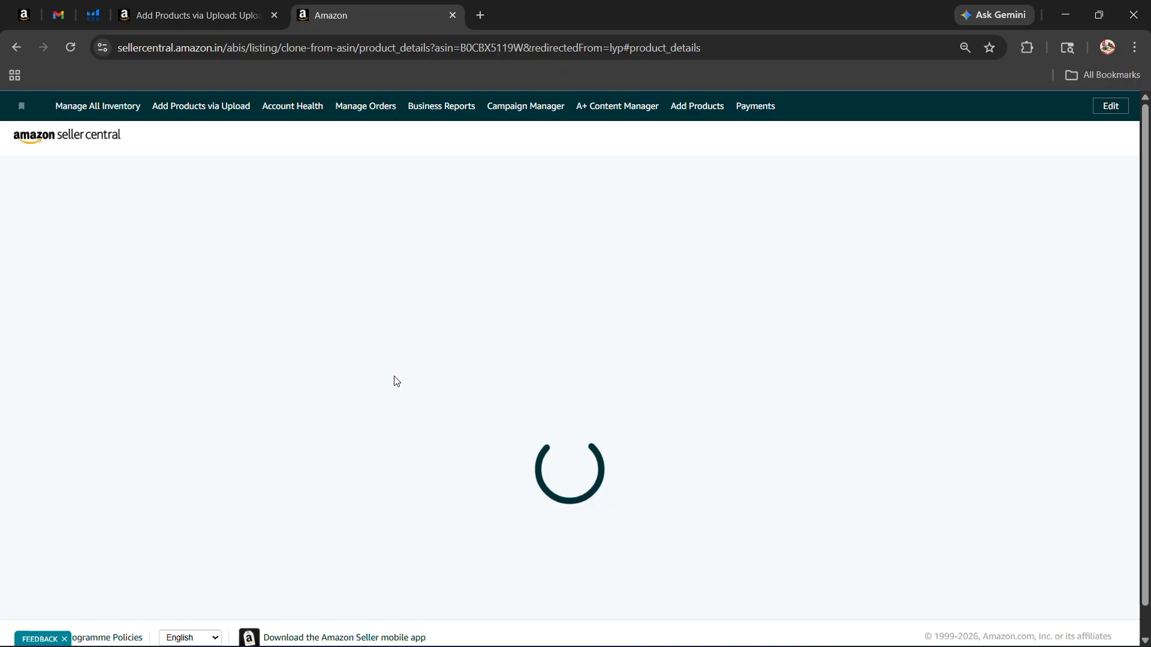
{"action": "scroll", "coordinate": [538, 293], "scroll_direction": "up", "scroll_amount": 2}
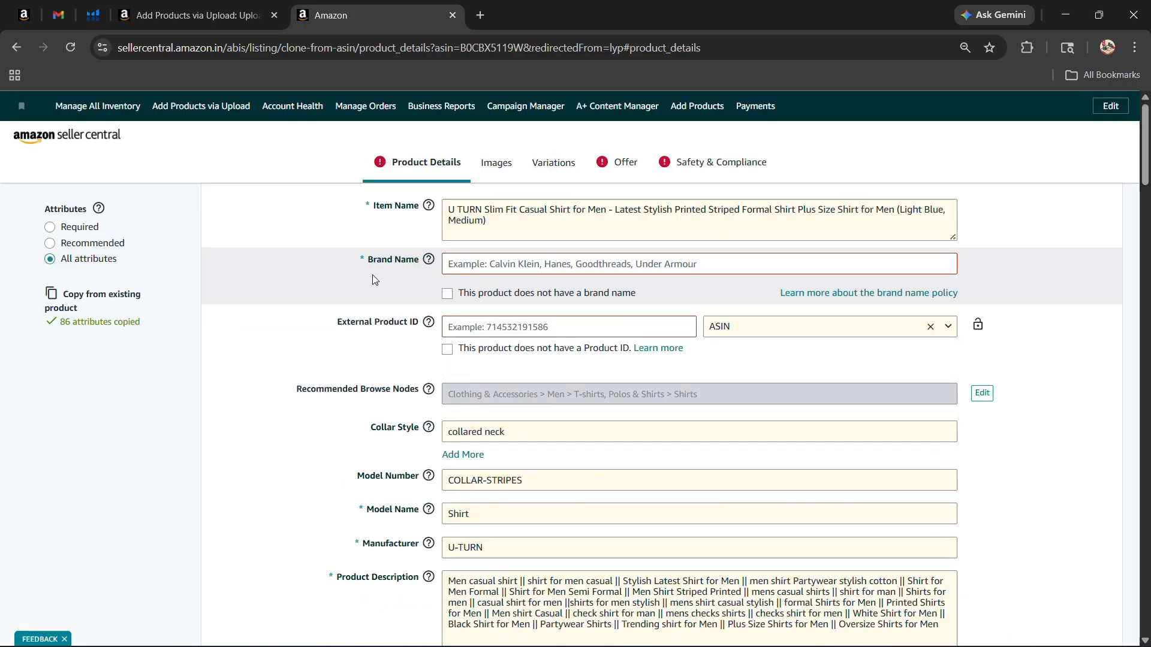
Step: Look through the copied product details, from item name and bullet points to the sleeve and hemline attributes
{"action": "scroll", "coordinate": [378, 313], "scroll_direction": "down", "scroll_amount": 7}
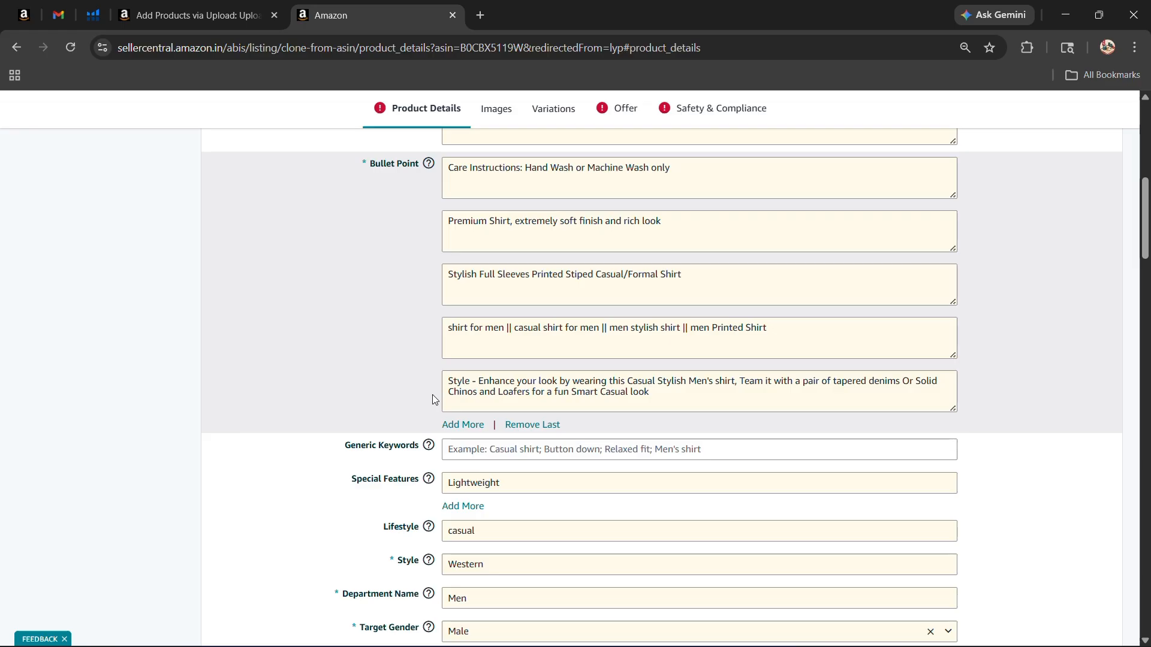
{"action": "scroll", "coordinate": [433, 395], "scroll_direction": "down", "scroll_amount": 4}
{"action": "scroll", "coordinate": [433, 395], "scroll_direction": "down", "scroll_amount": 6}
{"action": "scroll", "coordinate": [431, 390], "scroll_direction": "up", "scroll_amount": 15}
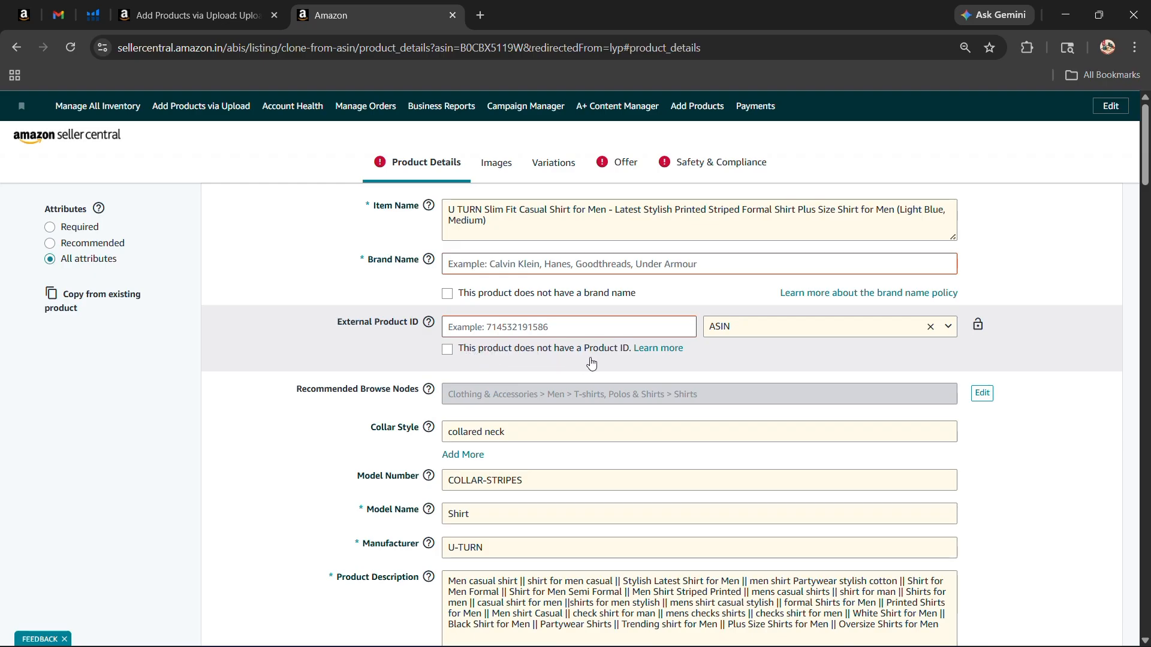
{"action": "scroll", "coordinate": [545, 347], "scroll_direction": "down", "scroll_amount": 10}
{"action": "scroll", "coordinate": [551, 342], "scroll_direction": "down", "scroll_amount": 20}
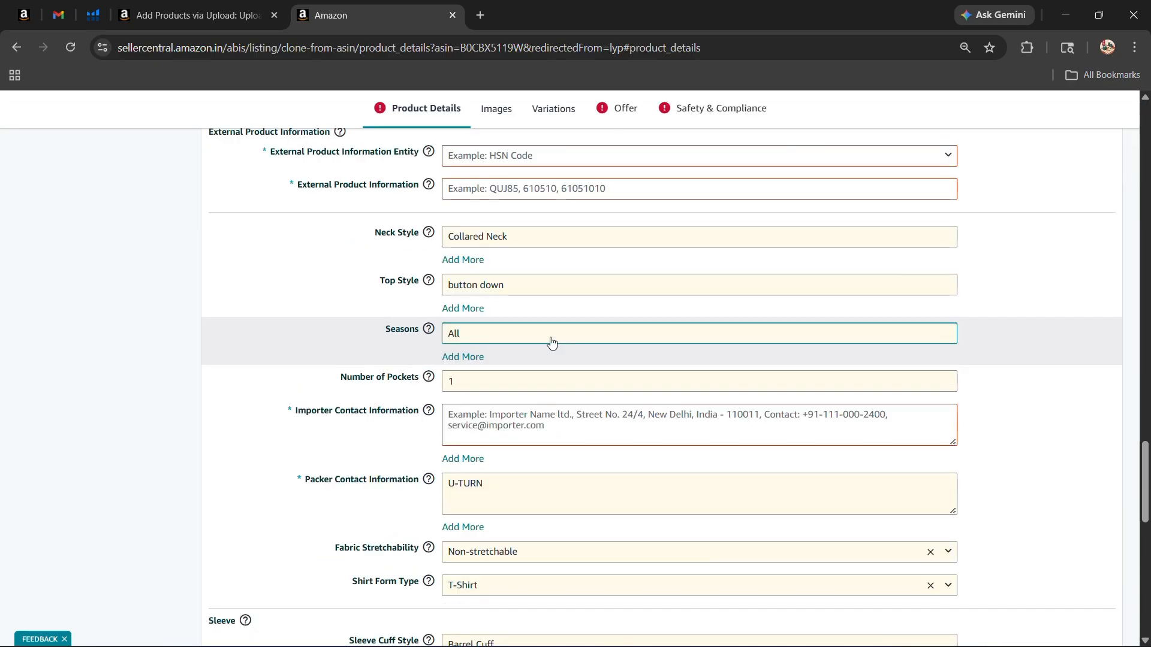
{"action": "scroll", "coordinate": [551, 342], "scroll_direction": "down", "scroll_amount": 8}
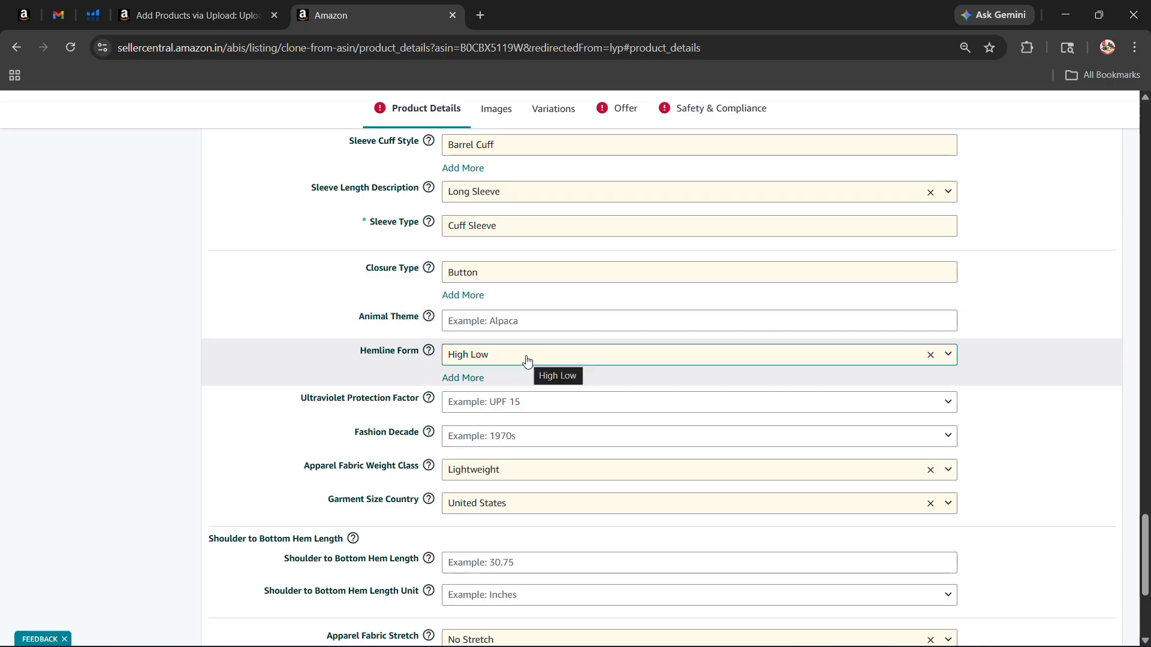
Step: Enter "ggg" in the Closure Type attribute of the copied listing
{"action": "left_click", "coordinate": [543, 280]}
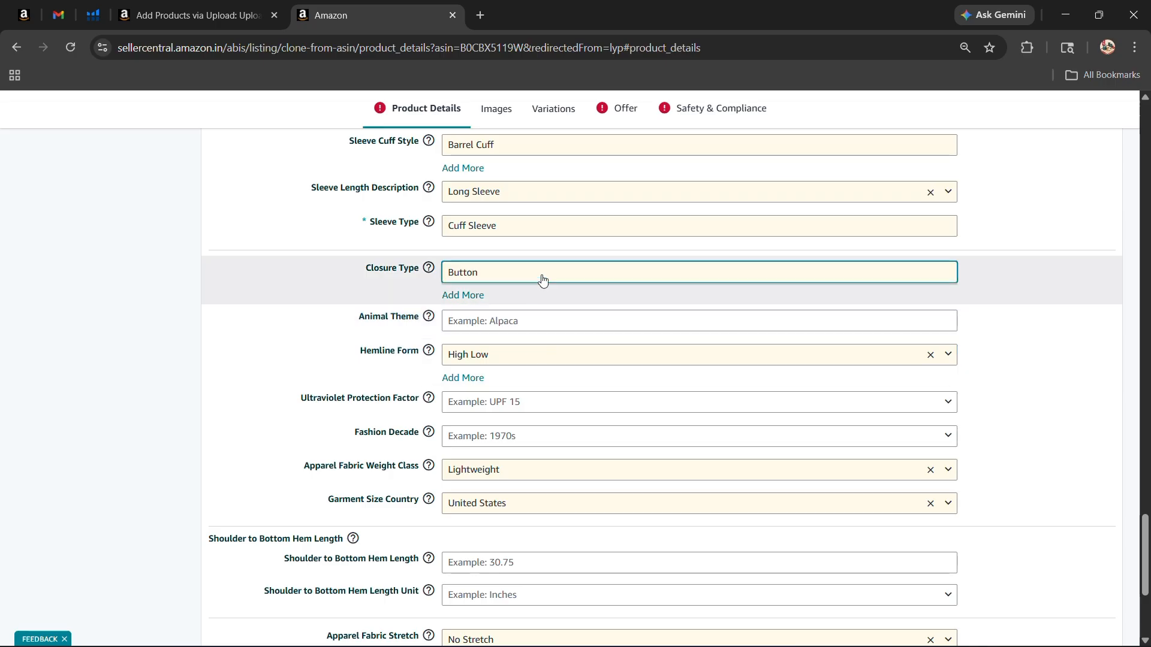
{"action": "type", "text": "ggg"}
Step: View the listing's image slots and variation types, ending on the Offer details
{"action": "left_click", "coordinate": [490, 114]}
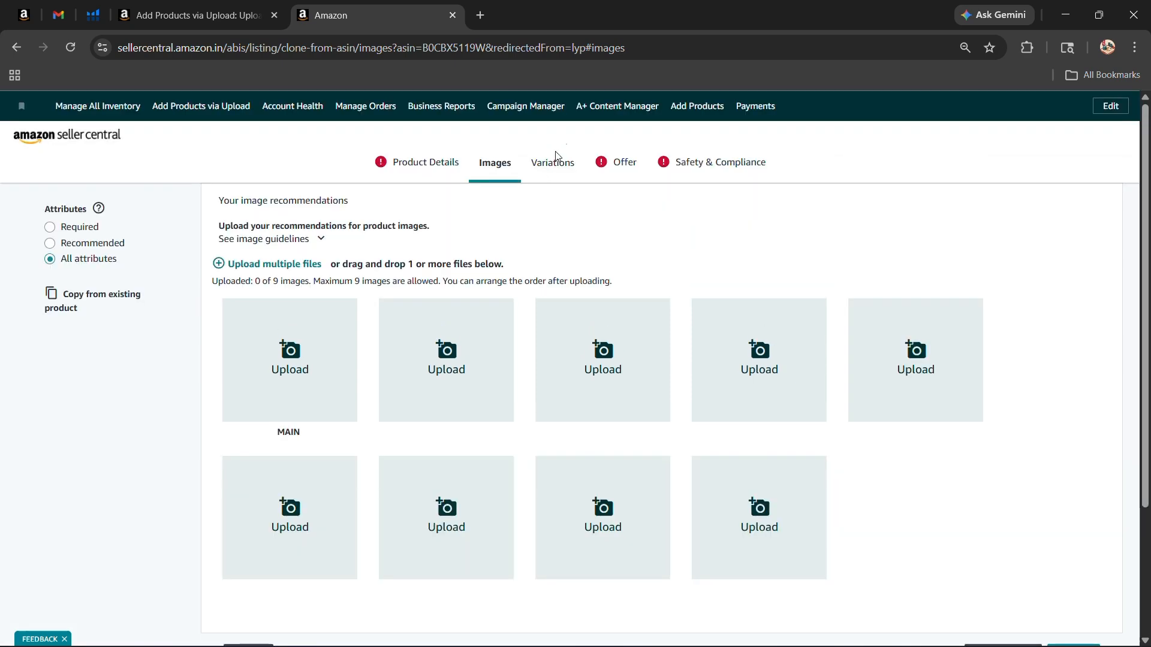
{"action": "left_click", "coordinate": [553, 173]}
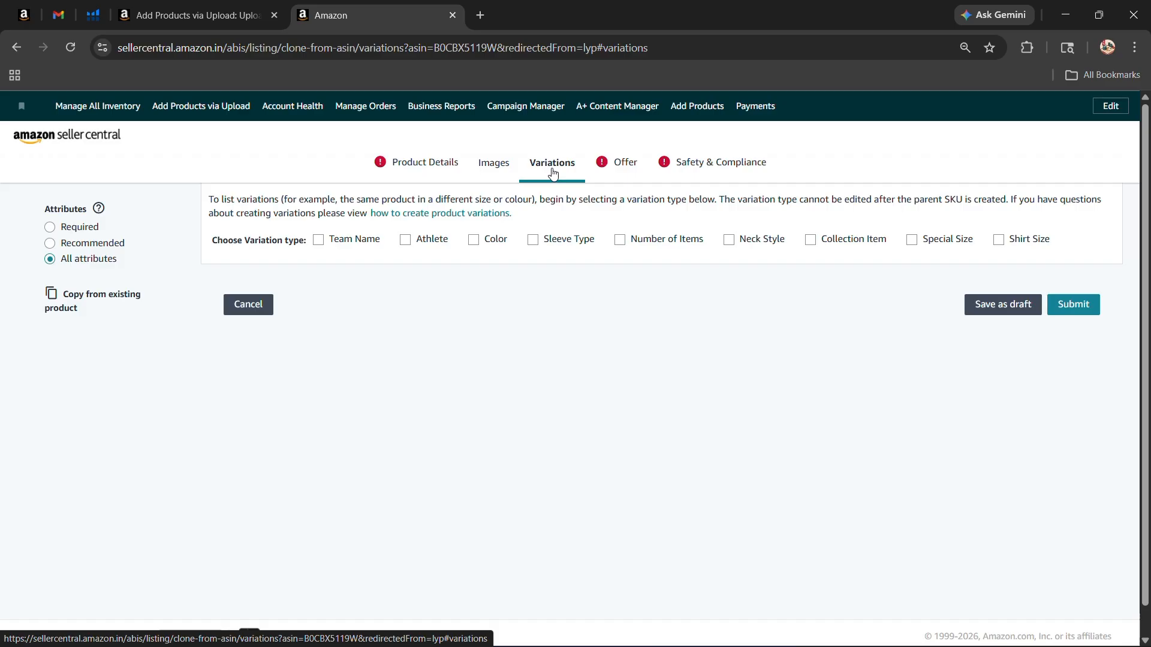
{"action": "left_click", "coordinate": [625, 174]}
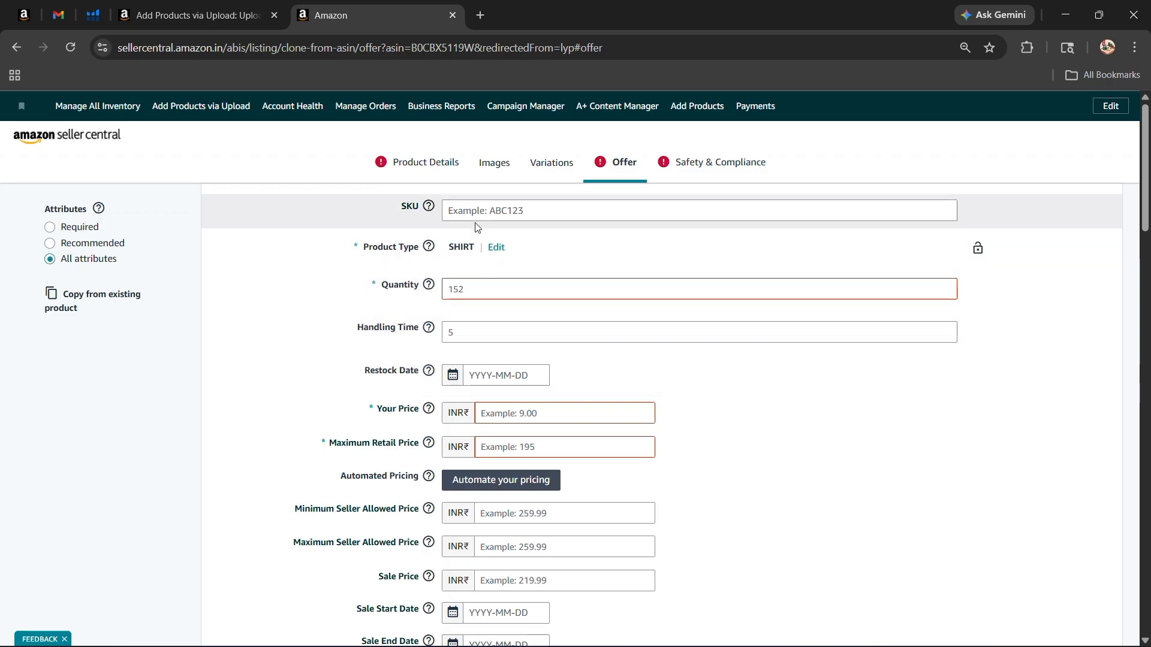
Step: Set the offer's SKU to ABC-BLUE SHIRT-S
{"action": "left_click_drag", "start_coordinate": [391, 207], "coordinate": [535, 211]}
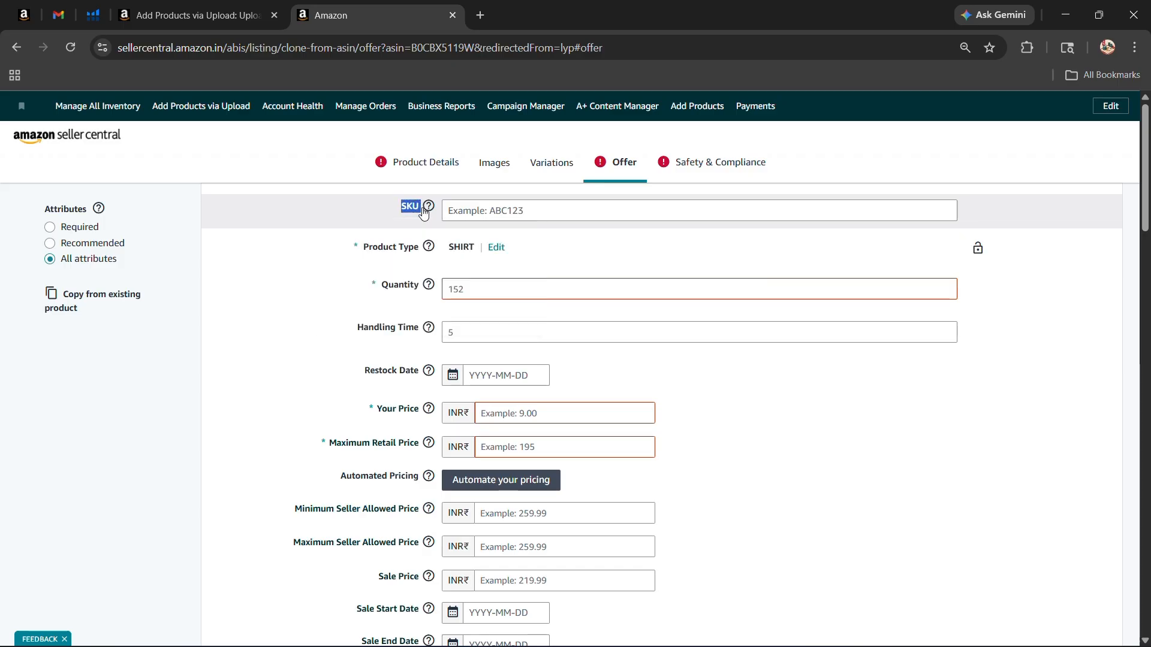
{"action": "left_click", "coordinate": [563, 207]}
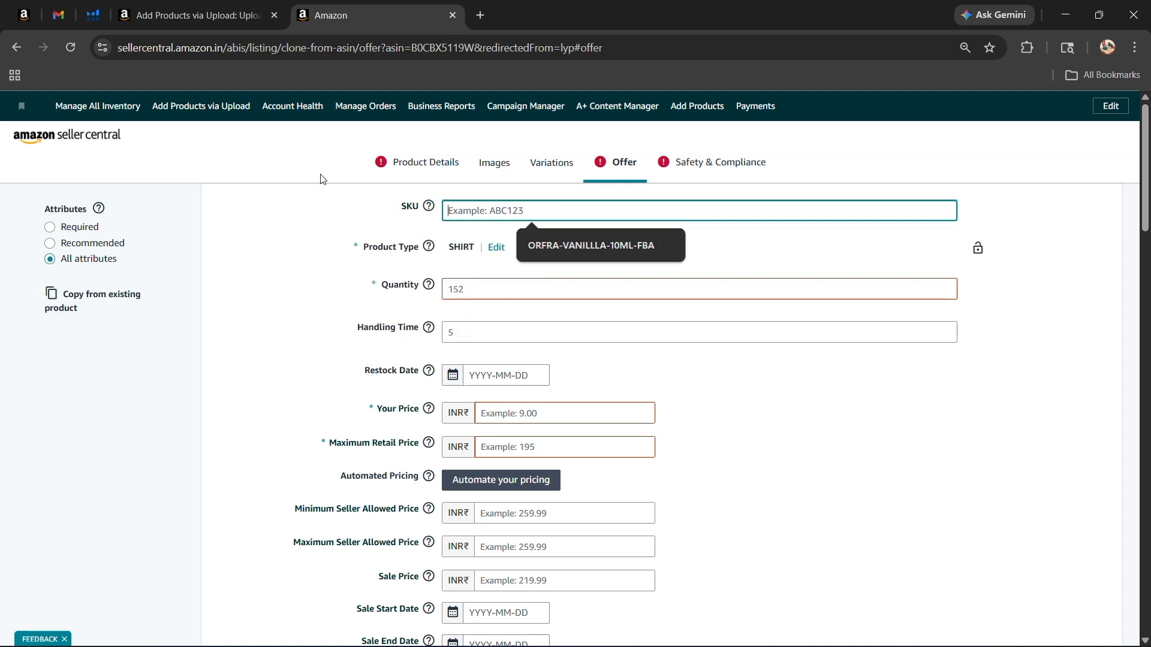
{"action": "left_click", "coordinate": [322, 179]}
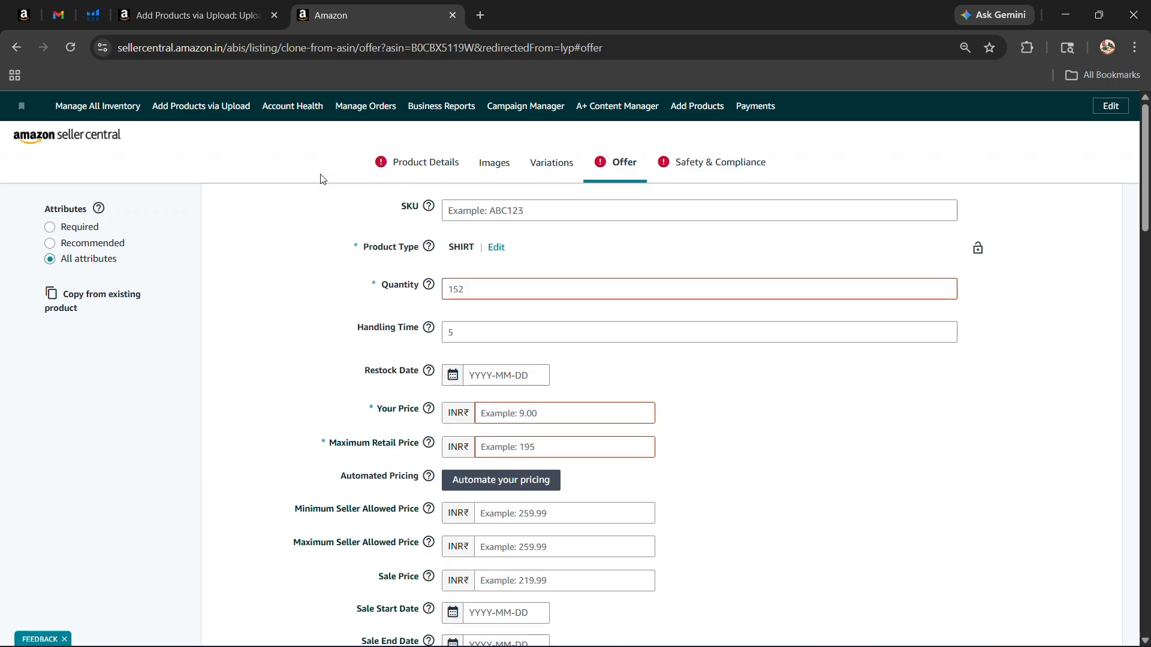
{"action": "left_click", "coordinate": [647, 213]}
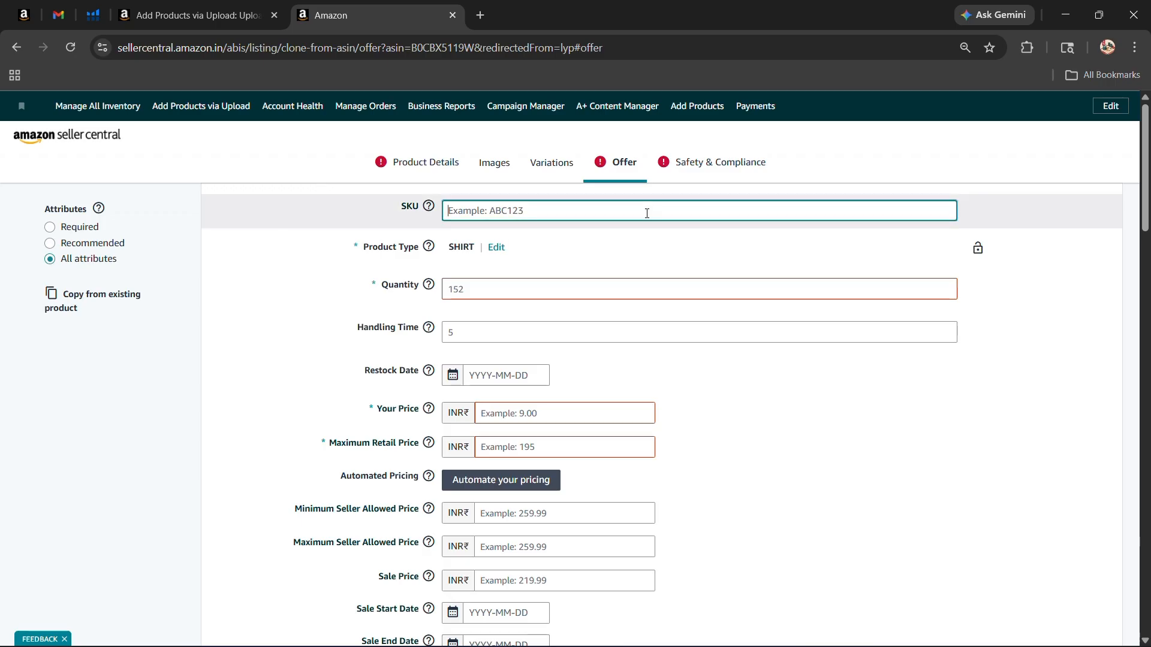
{"action": "type", "text": "ABC-"}
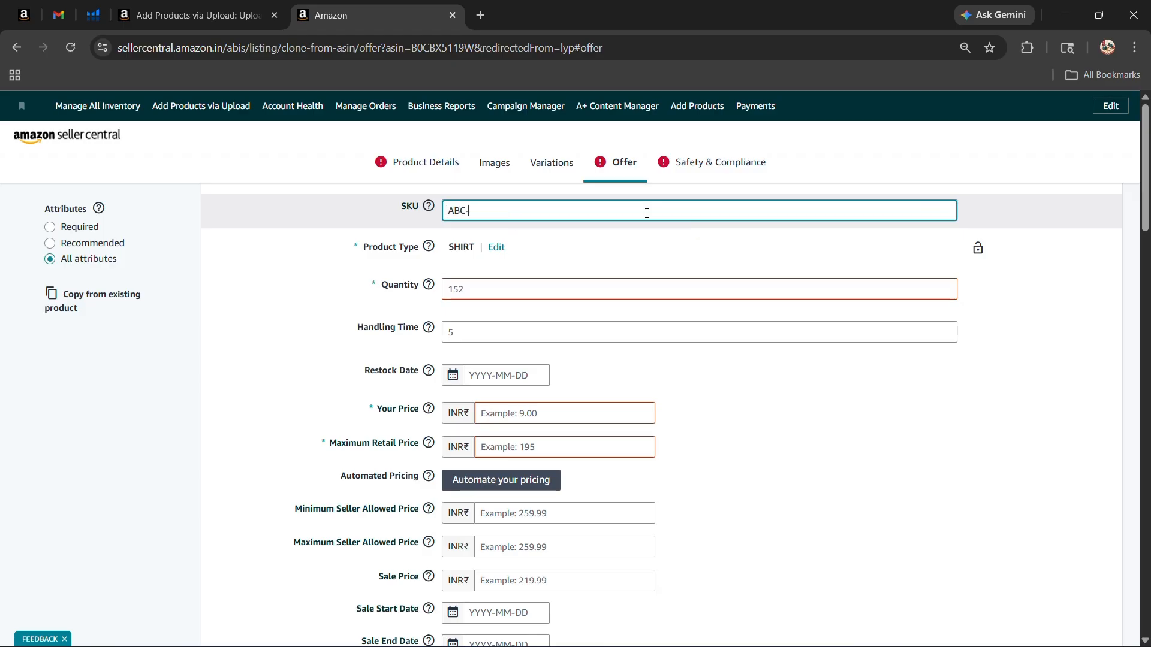
{"action": "type", "text": "BLUE S"}
{"action": "type", "text": "HORT"}
{"action": "key", "text": "BackSpace"}
{"action": "key", "text": "BackSpace"}
{"action": "type", "text": "IRT-S"}
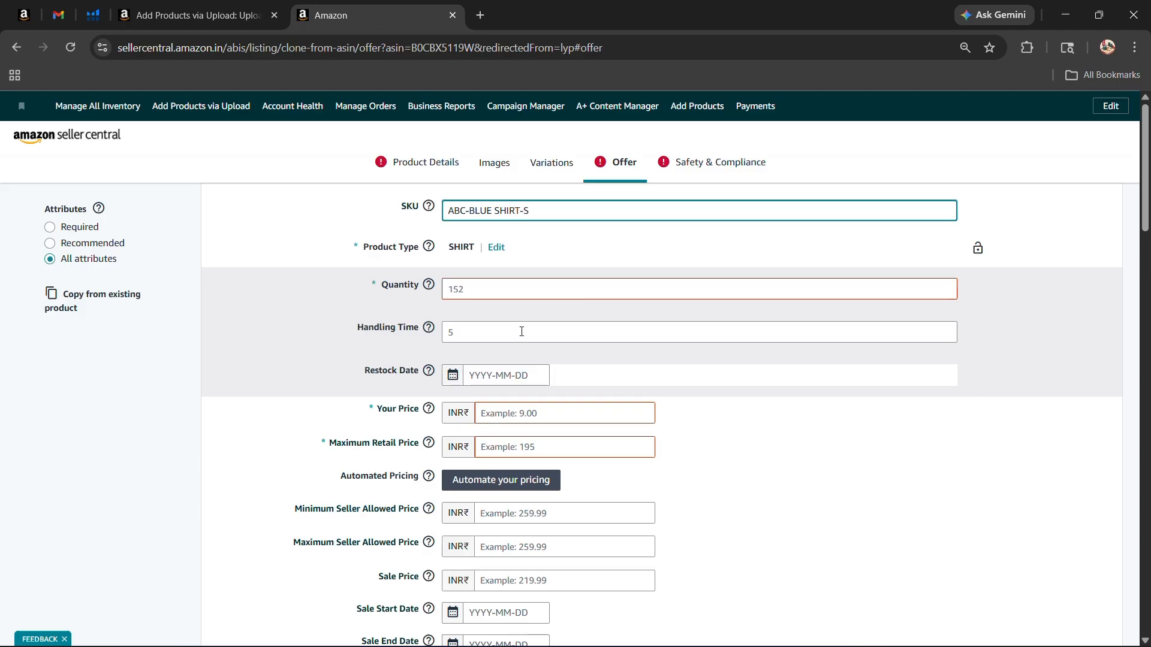
Step: Set the offer's handling time to 1
{"action": "left_click", "coordinate": [496, 332]}
{"action": "type", "text": "1"}
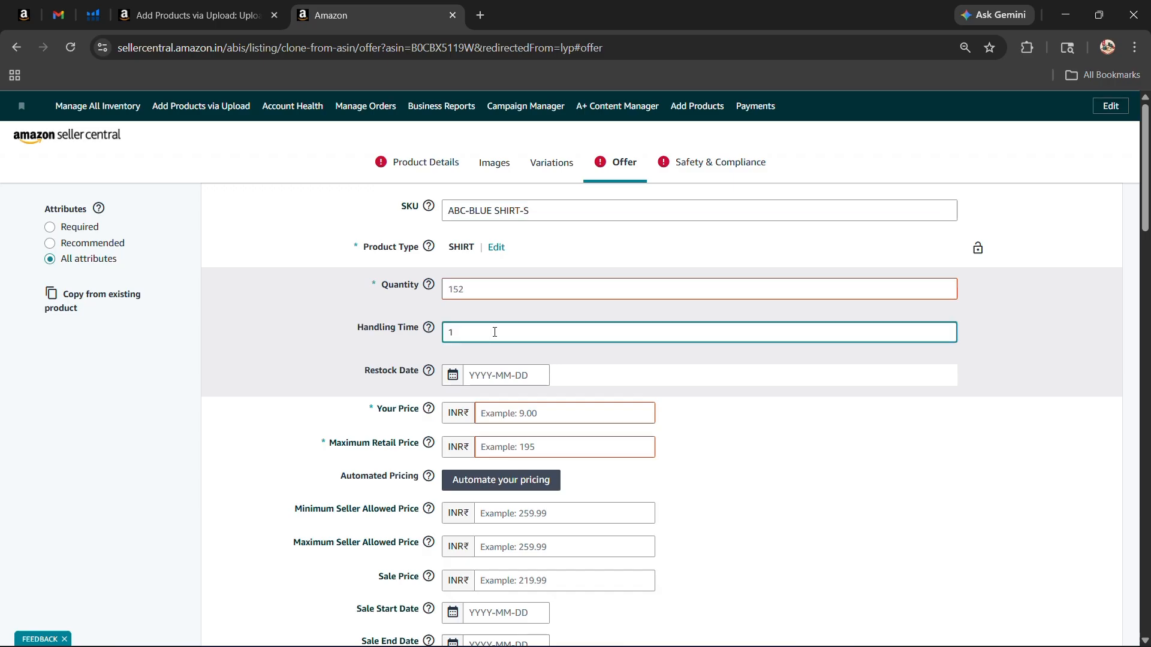
Step: Set the offer's Item Condition to New, below the pricing and sale date attributes
{"action": "scroll", "coordinate": [539, 314], "scroll_direction": "down", "scroll_amount": 4}
{"action": "scroll", "coordinate": [540, 314], "scroll_direction": "up", "scroll_amount": 2}
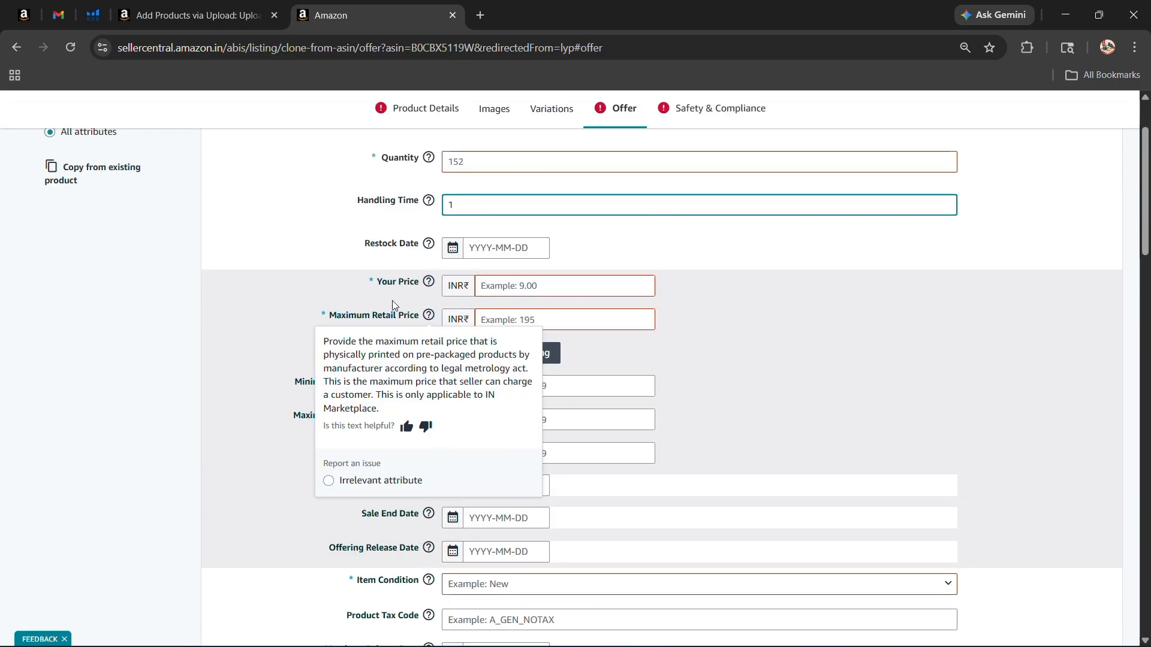
{"action": "double_click", "coordinate": [387, 280]}
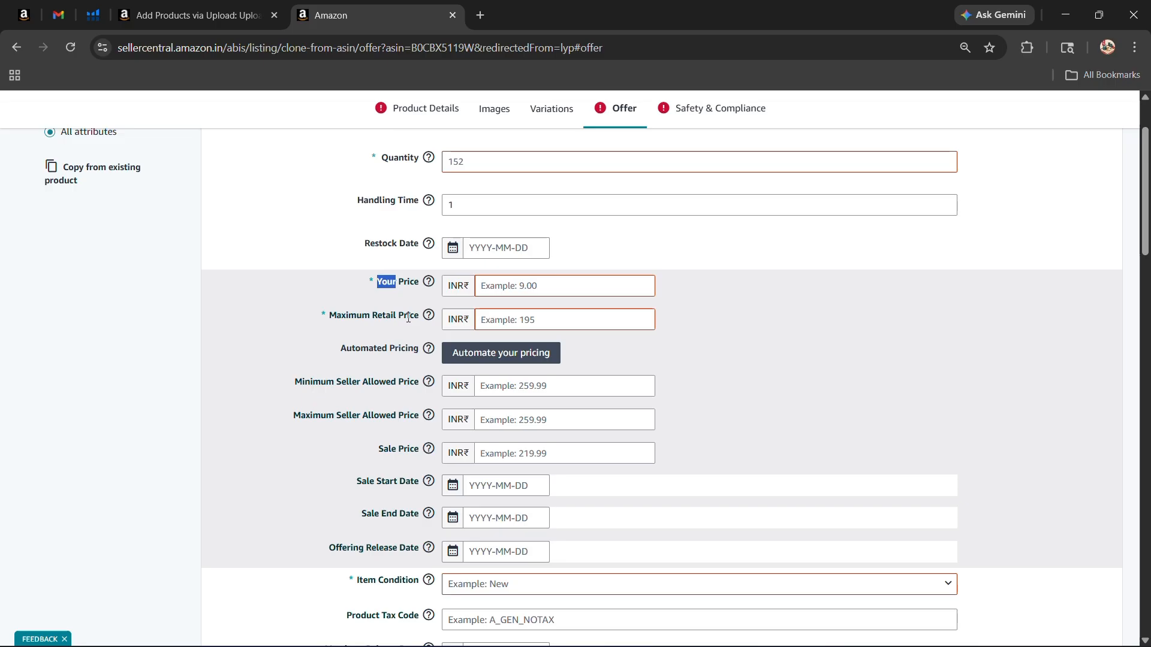
{"action": "scroll", "coordinate": [549, 290], "scroll_direction": "down", "scroll_amount": 3}
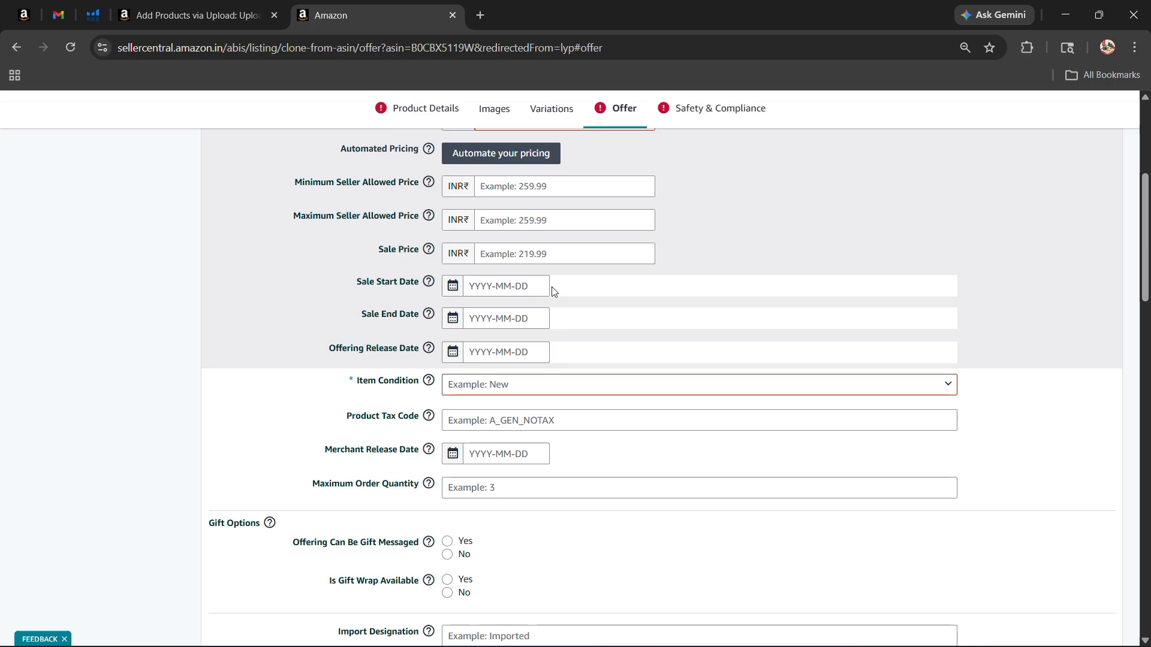
{"action": "scroll", "coordinate": [552, 292], "scroll_direction": "down", "scroll_amount": 2}
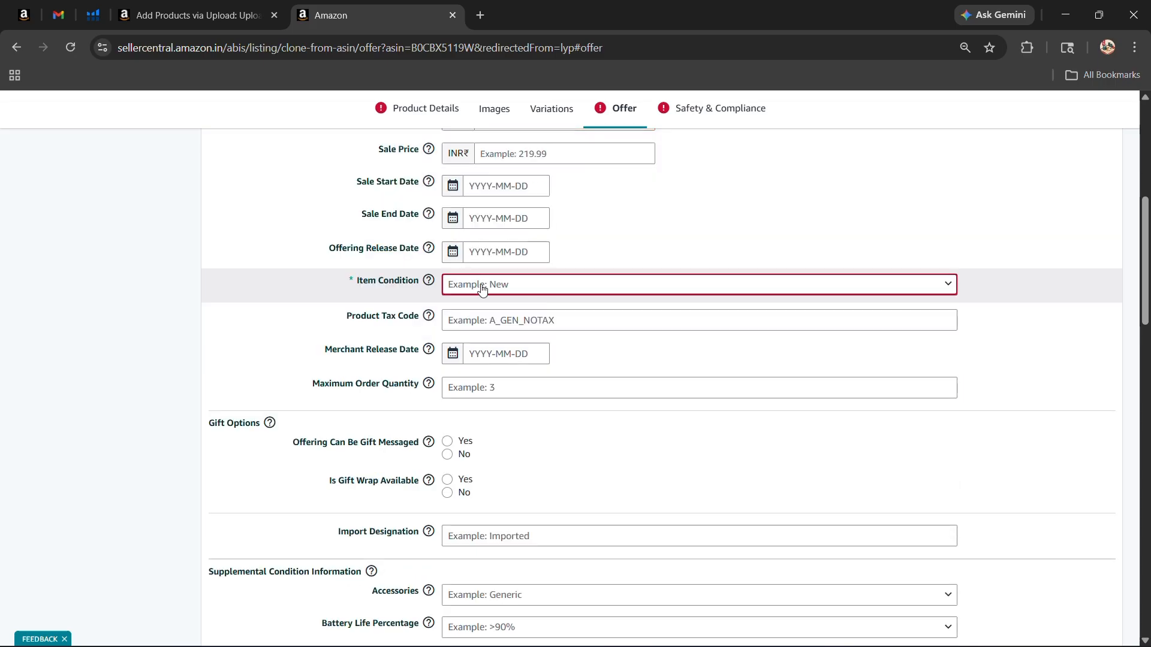
{"action": "left_click", "coordinate": [483, 288]}
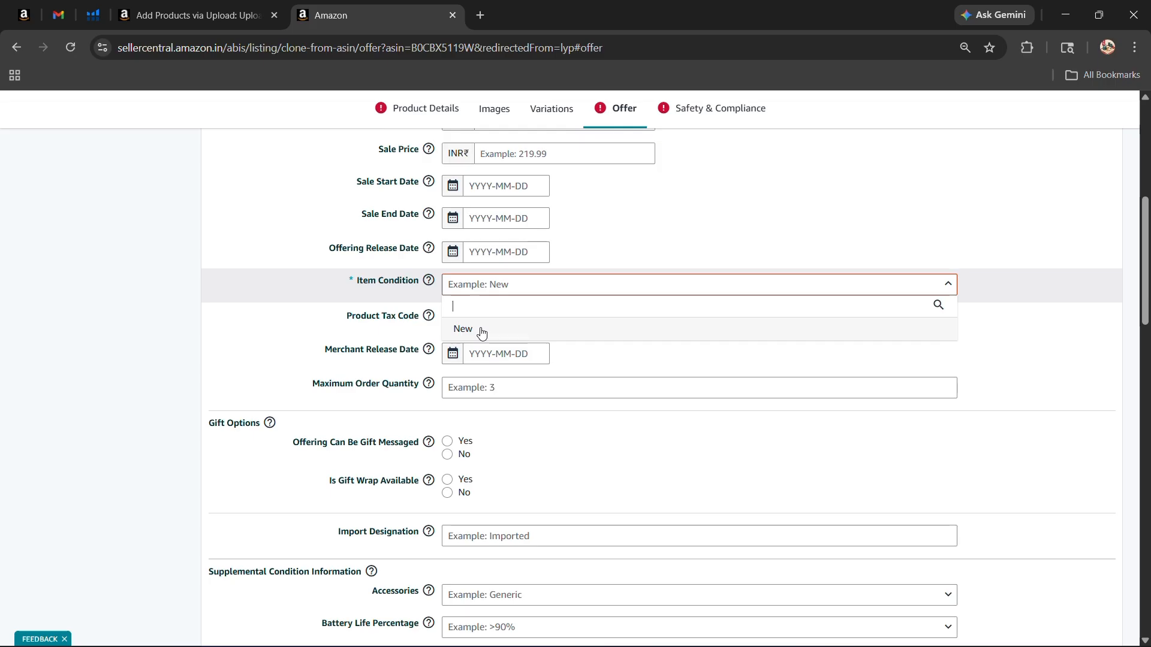
{"action": "left_click", "coordinate": [482, 332]}
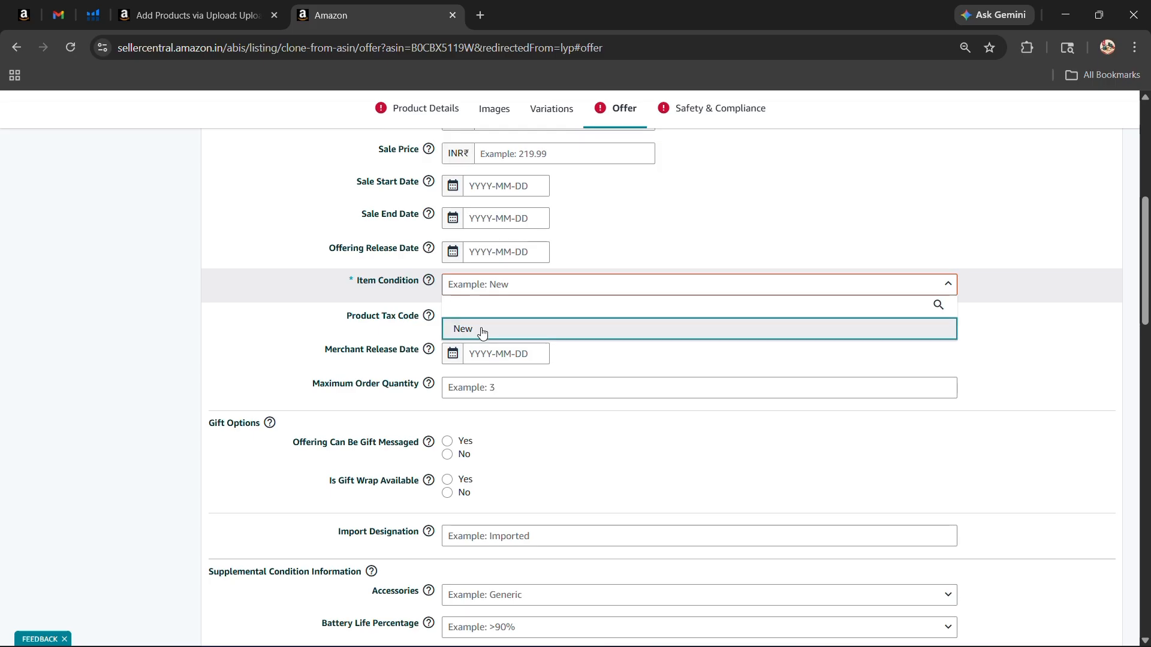
Step: Set the offer's Fulfillment Channel to Fulfilled by Amazon (FBA)
{"action": "scroll", "coordinate": [288, 318], "scroll_direction": "down", "scroll_amount": 13}
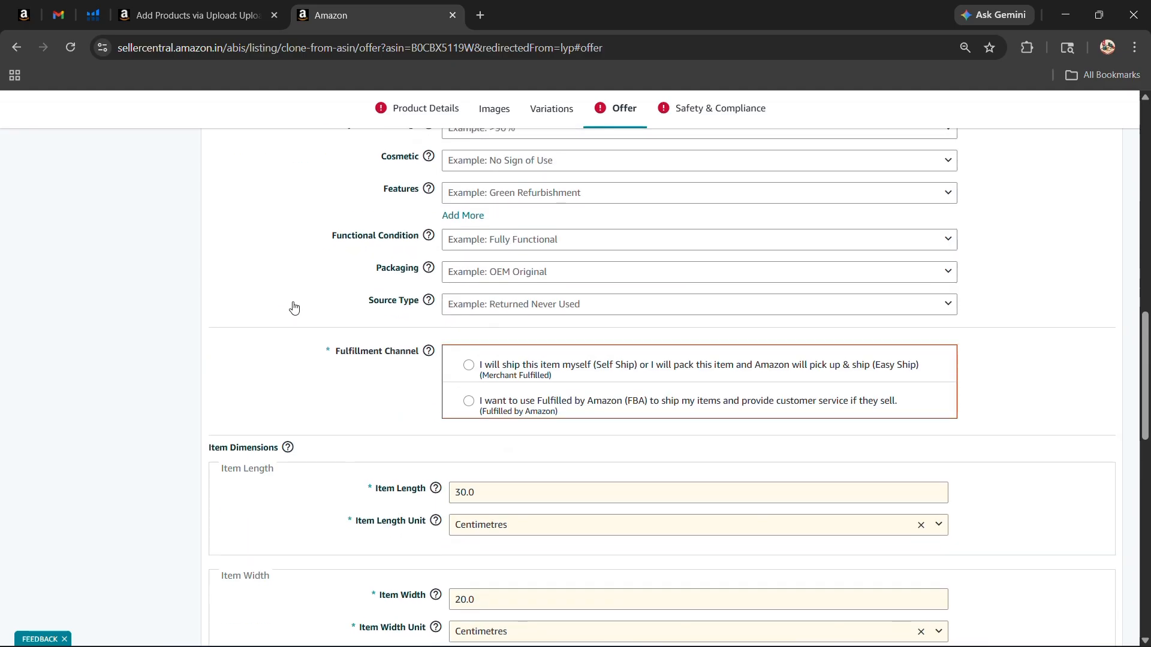
{"action": "scroll", "coordinate": [294, 307], "scroll_direction": "up", "scroll_amount": 2}
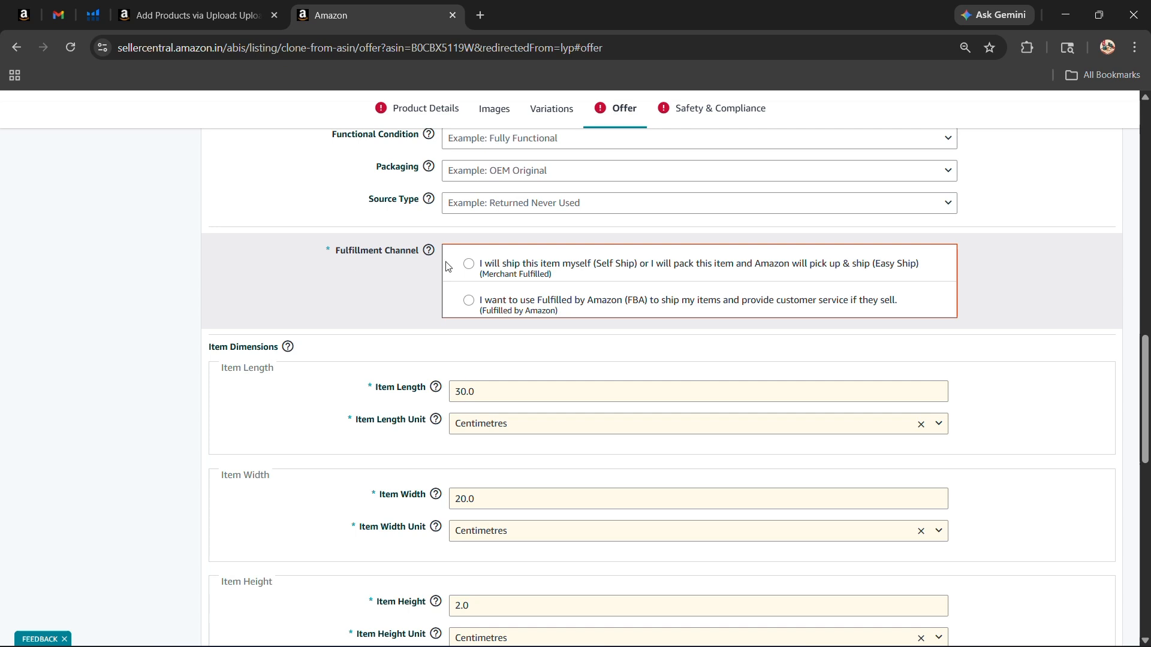
{"action": "left_click_drag", "start_coordinate": [596, 265], "coordinate": [638, 268]}
{"action": "left_click_drag", "start_coordinate": [626, 306], "coordinate": [638, 307]}
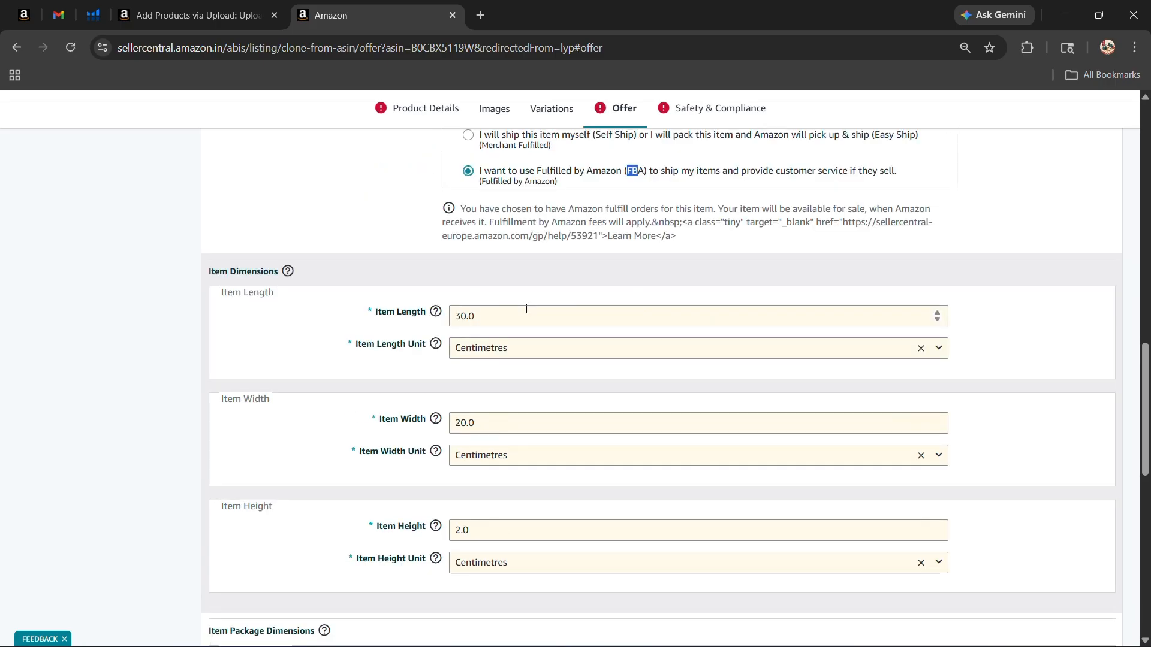
Step: Switch the Fulfillment Channel to Merchant Fulfilled and back to Fulfilled by Amazon
{"action": "scroll", "coordinate": [526, 309], "scroll_direction": "up", "scroll_amount": 3}
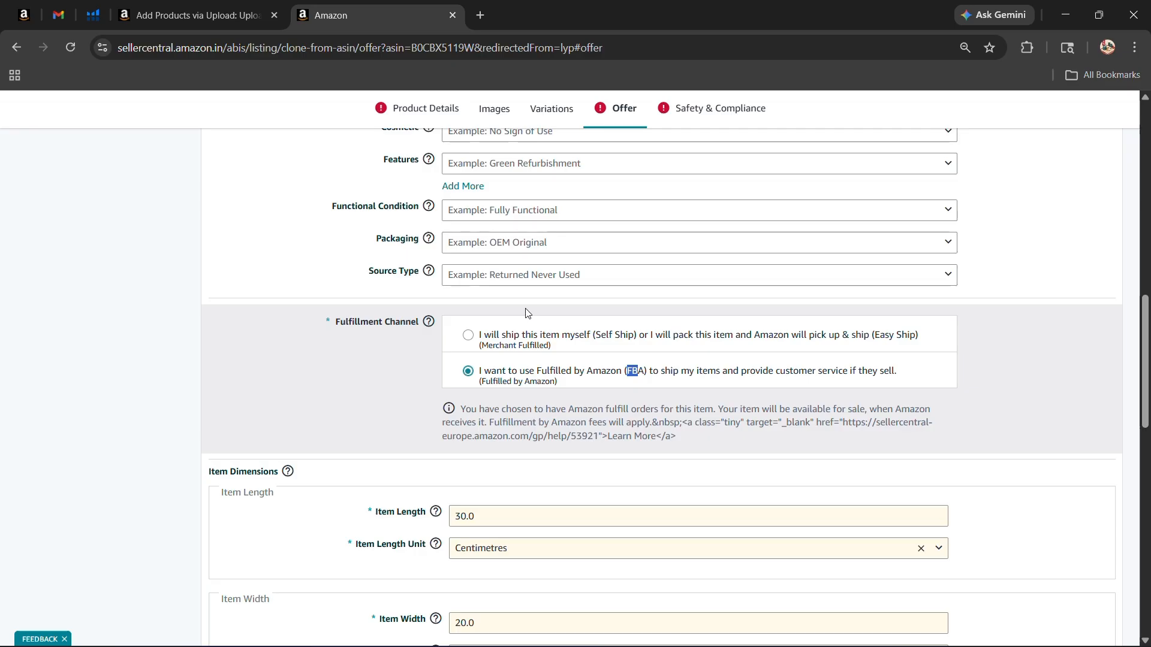
{"action": "left_click_drag", "start_coordinate": [579, 336], "coordinate": [626, 336]}
{"action": "left_click", "coordinate": [881, 339]}
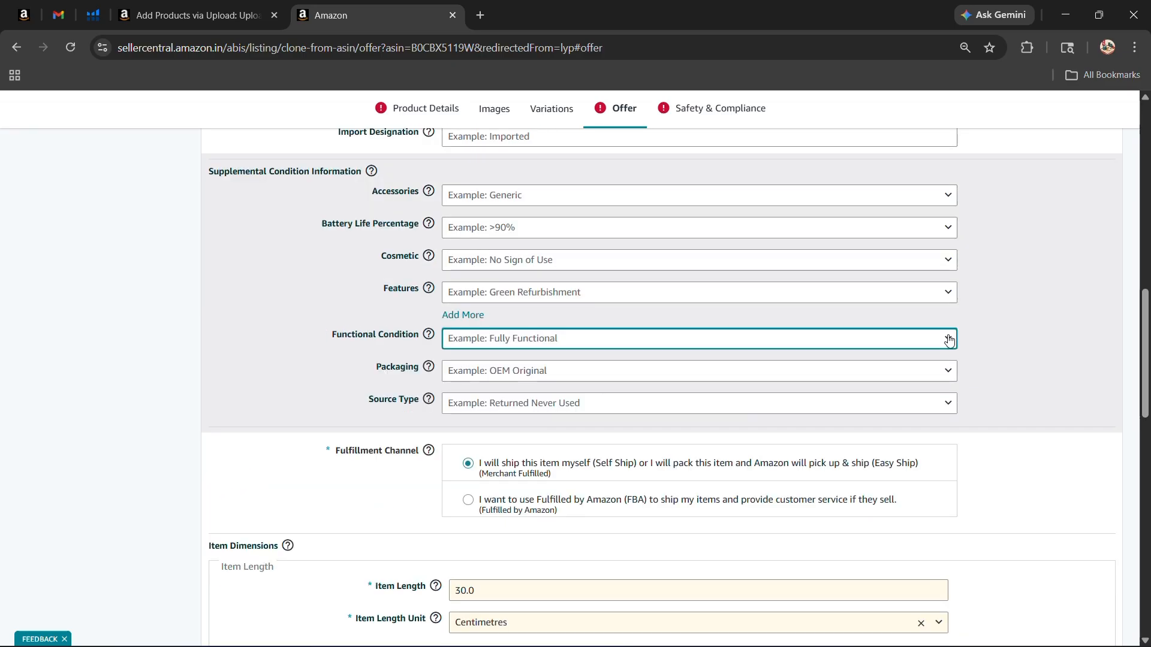
{"action": "left_click", "coordinate": [945, 338]}
{"action": "left_click", "coordinate": [1047, 353]}
{"action": "scroll", "coordinate": [693, 351], "scroll_direction": "down", "scroll_amount": 3}
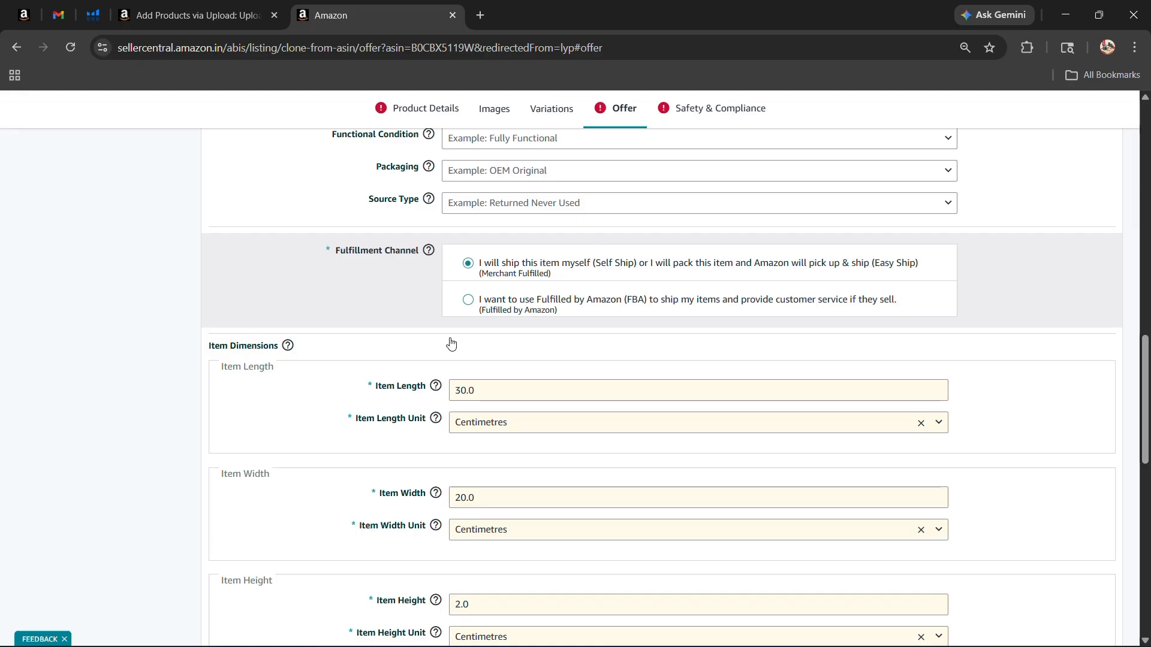
{"action": "scroll", "coordinate": [454, 338], "scroll_direction": "down", "scroll_amount": 2}
{"action": "scroll", "coordinate": [454, 338], "scroll_direction": "up", "scroll_amount": 3}
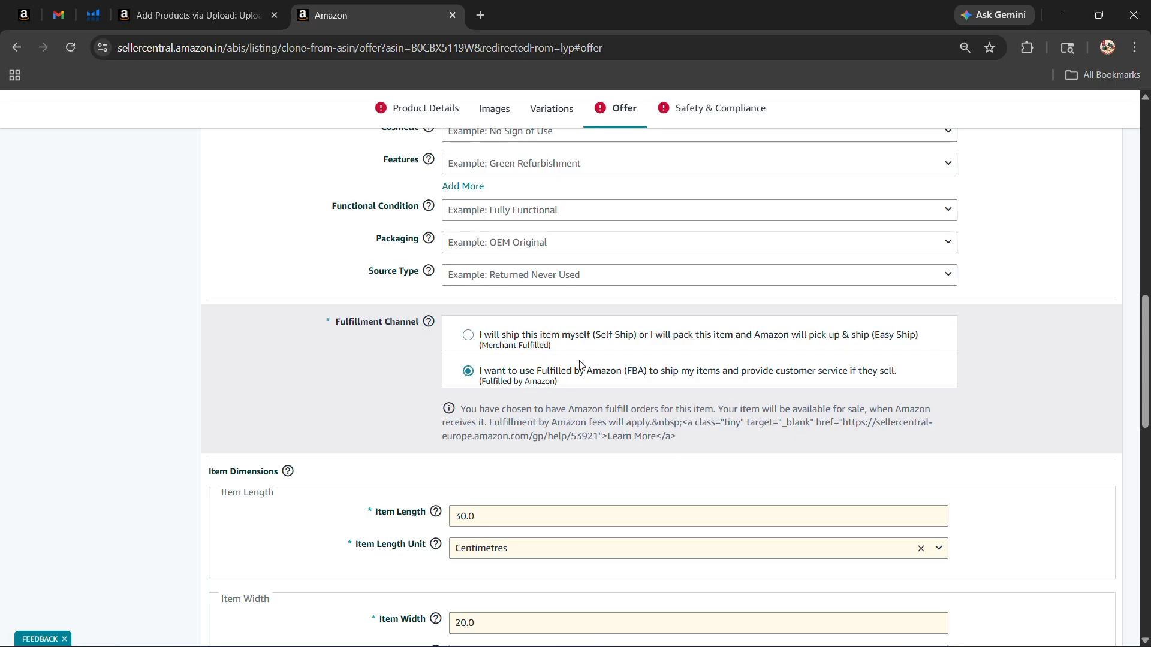
Step: Look over the offer's item dimensions, package dimensions and package weight, as well as the Safety & Compliance attributes
{"action": "scroll", "coordinate": [580, 365], "scroll_direction": "up", "scroll_amount": 3}
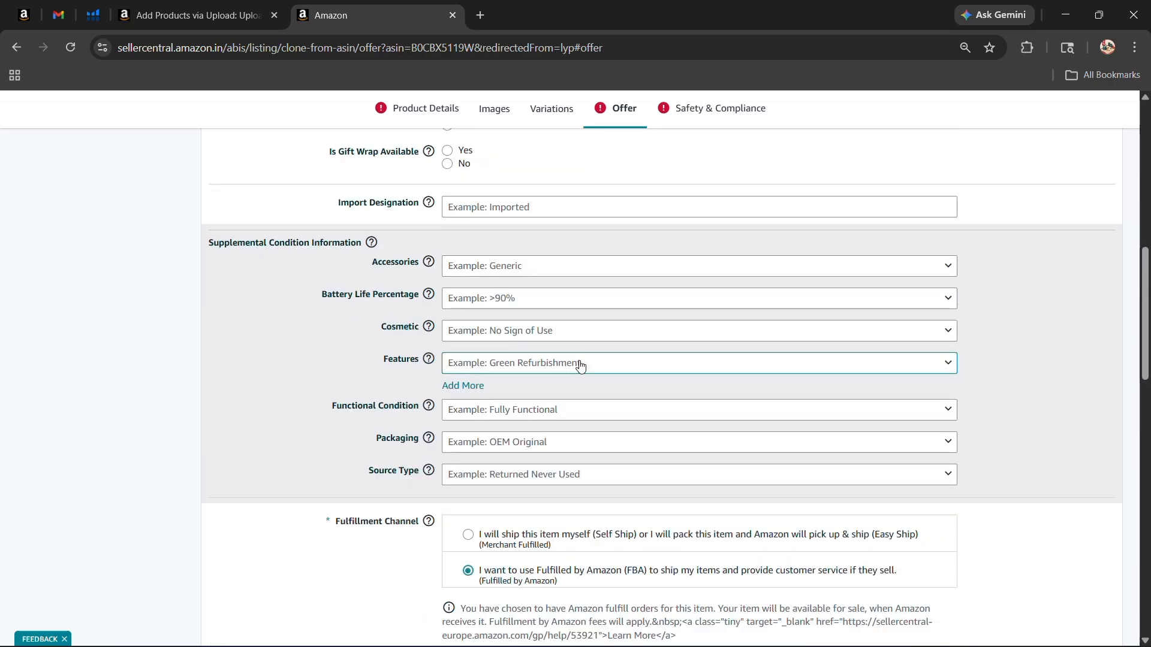
{"action": "scroll", "coordinate": [579, 365], "scroll_direction": "down", "scroll_amount": 6}
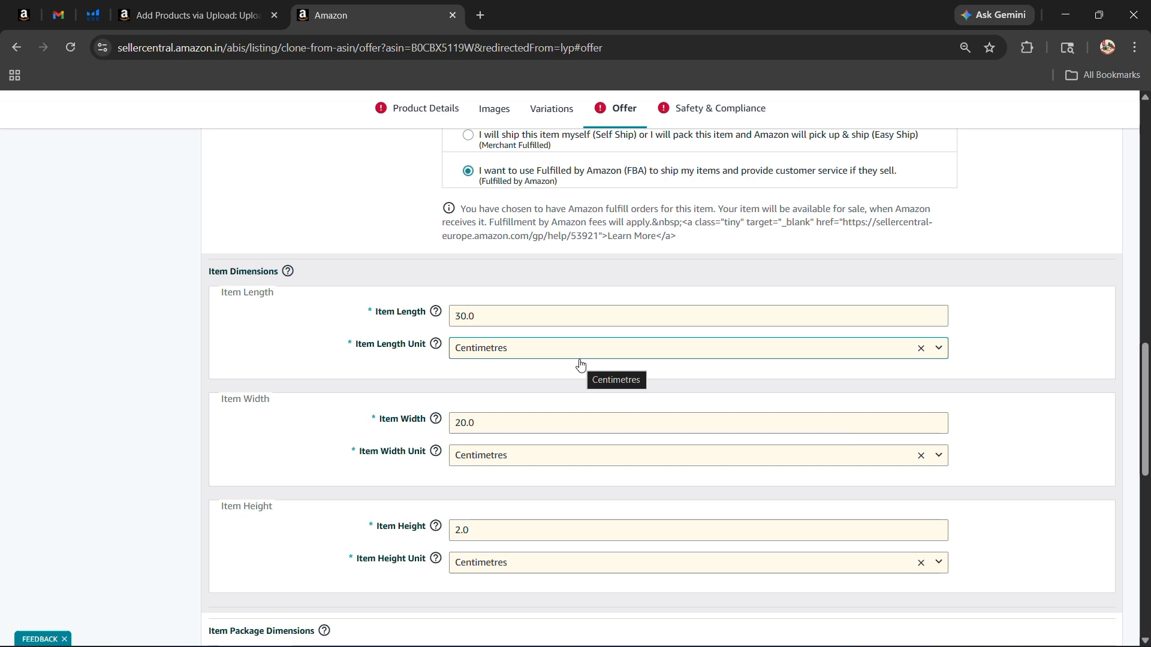
{"action": "scroll", "coordinate": [580, 365], "scroll_direction": "down", "scroll_amount": 2}
{"action": "scroll", "coordinate": [580, 364], "scroll_direction": "down", "scroll_amount": 5}
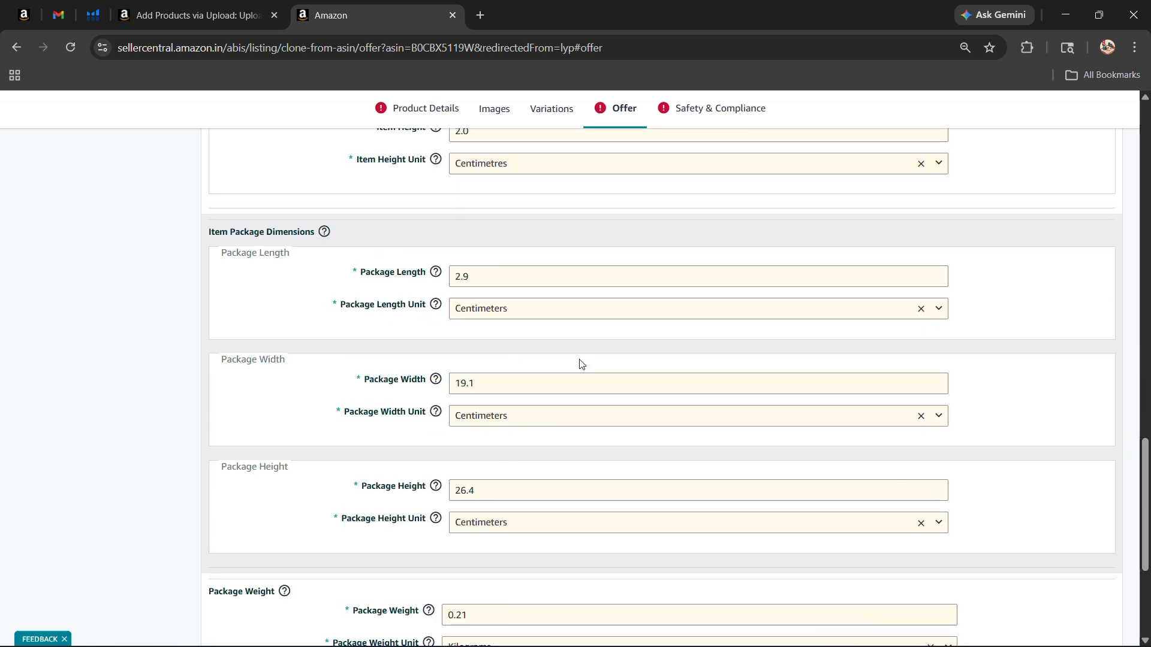
{"action": "scroll", "coordinate": [580, 364], "scroll_direction": "down", "scroll_amount": 3}
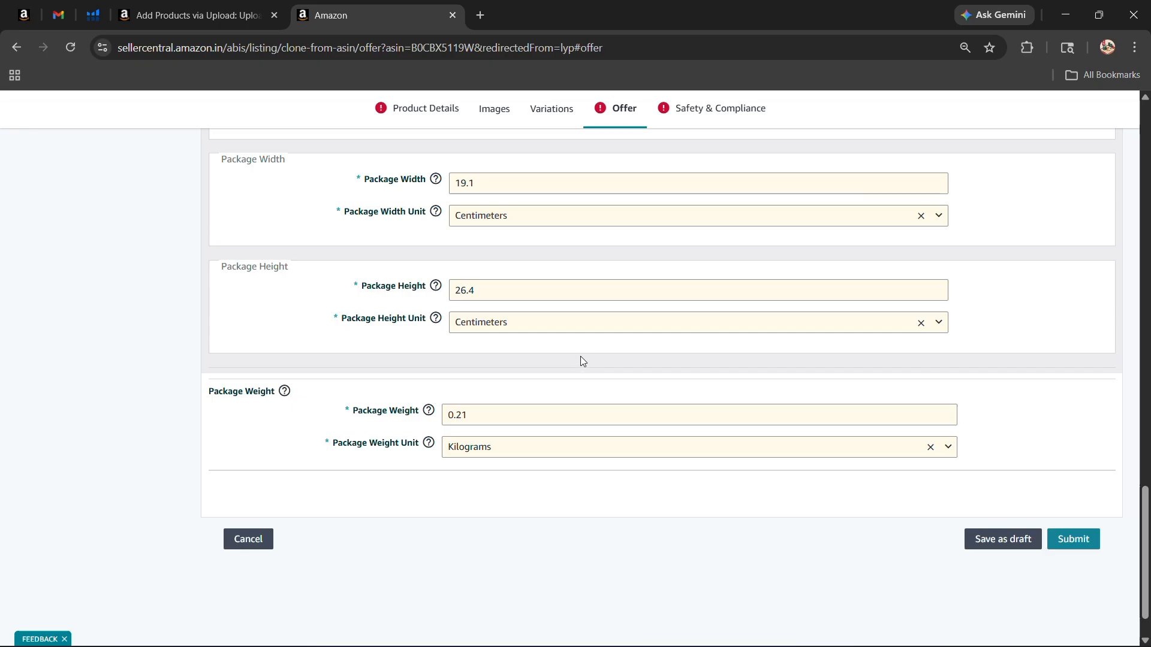
{"action": "left_click", "coordinate": [722, 109]}
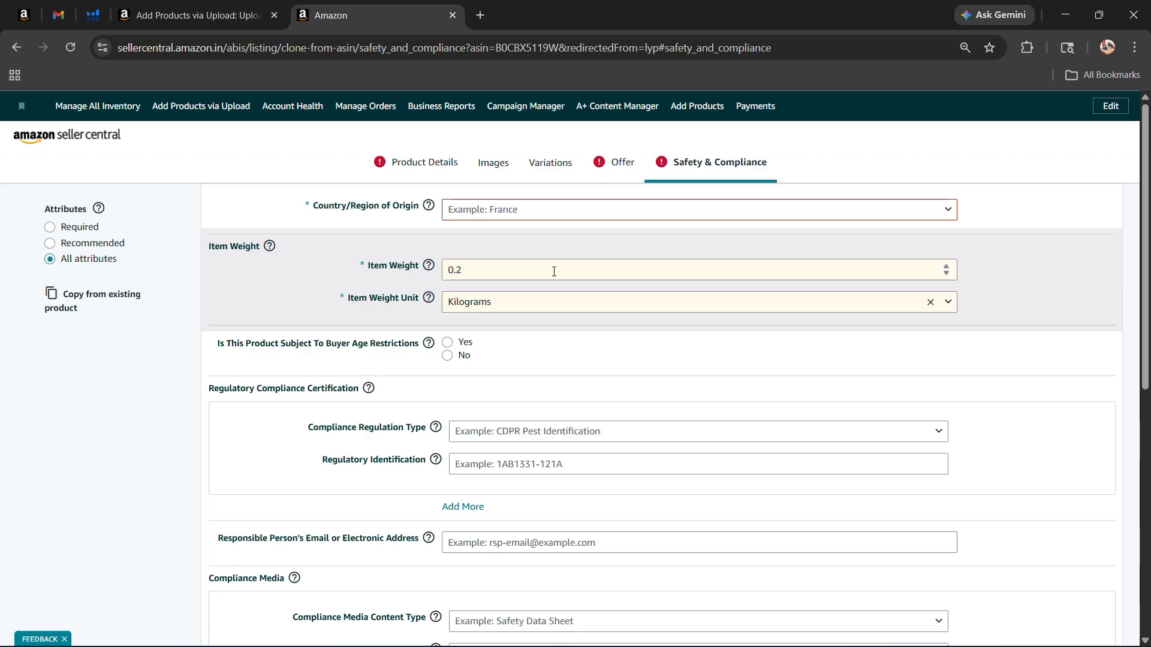
{"action": "scroll", "coordinate": [548, 219], "scroll_direction": "down", "scroll_amount": 4}
{"action": "scroll", "coordinate": [551, 221], "scroll_direction": "up", "scroll_amount": 4}
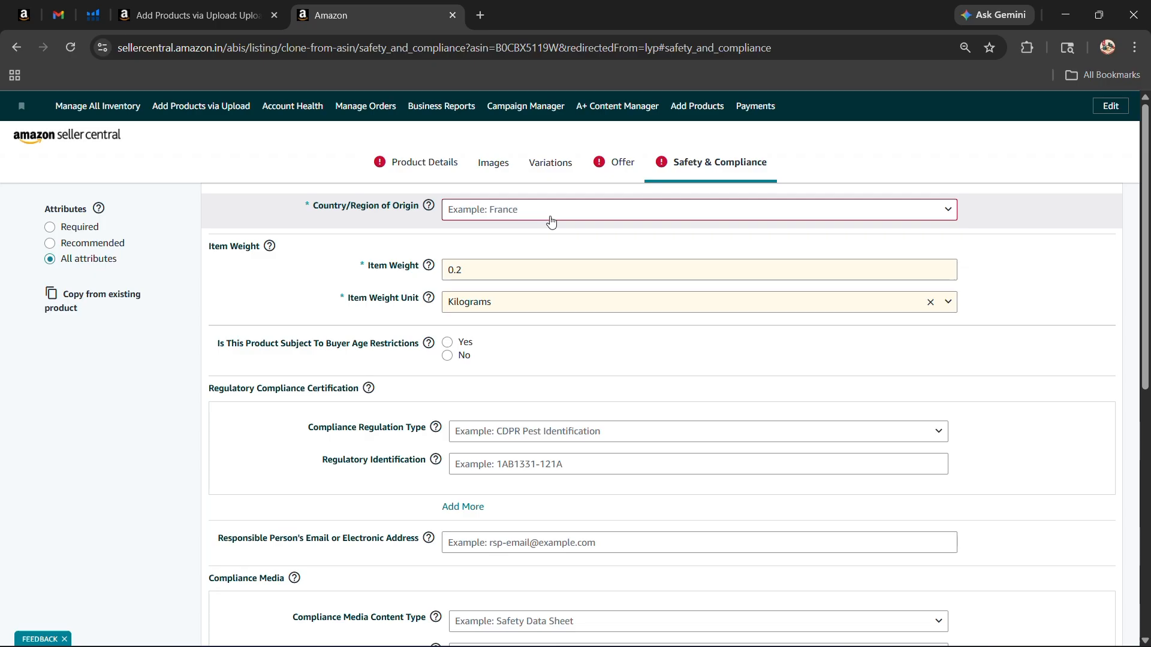
Step: Set the listing's Country/Region of Origin to India
{"action": "left_click", "coordinate": [551, 222]}
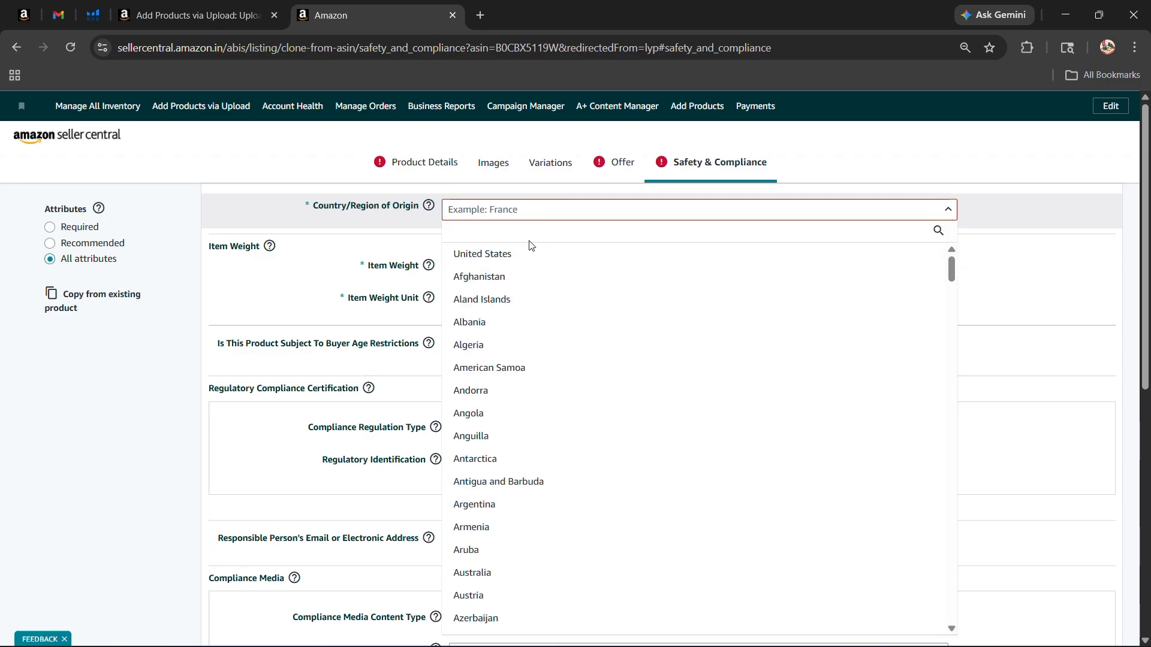
{"action": "type", "text": "in"}
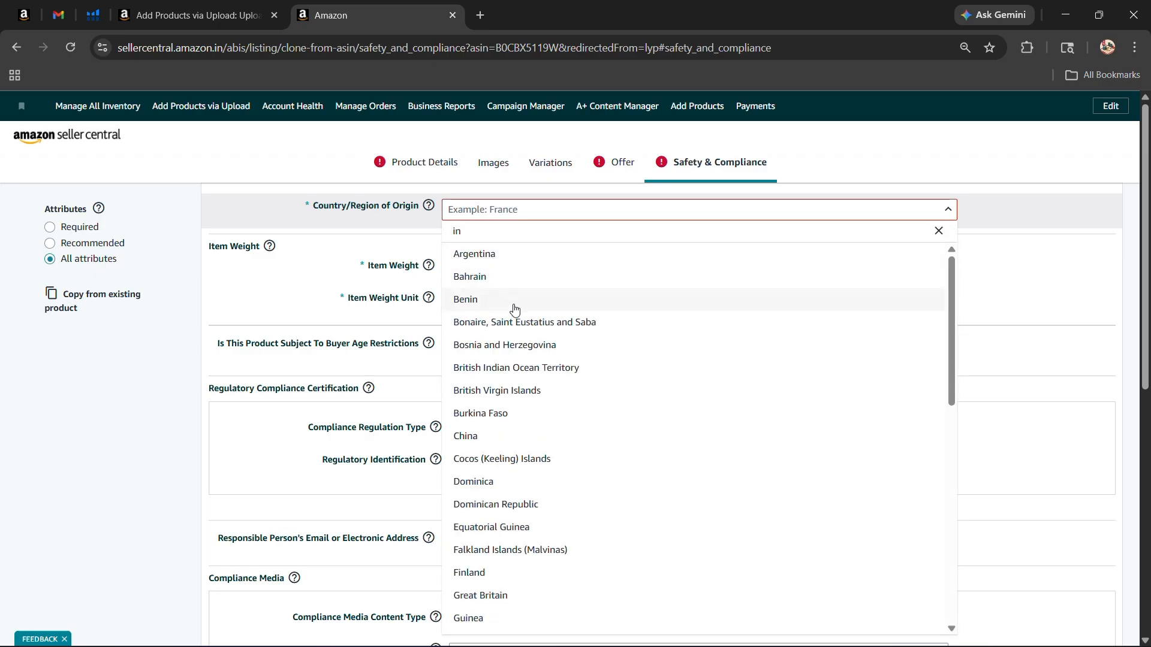
{"action": "type", "text": "d"}
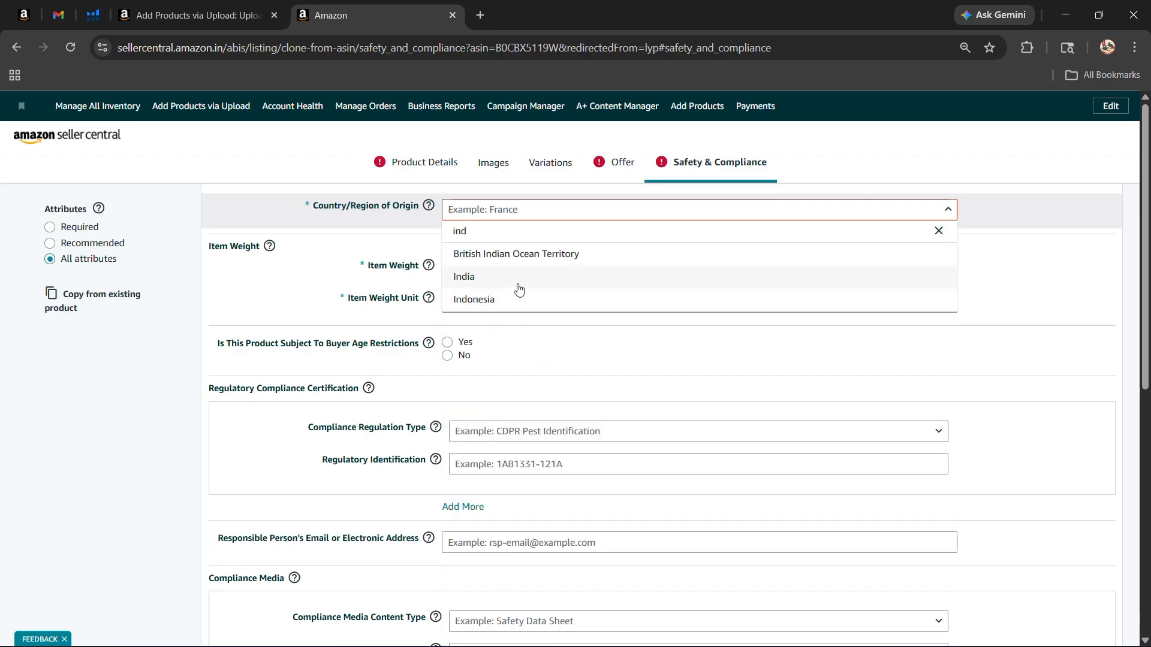
{"action": "key", "text": "Return"}
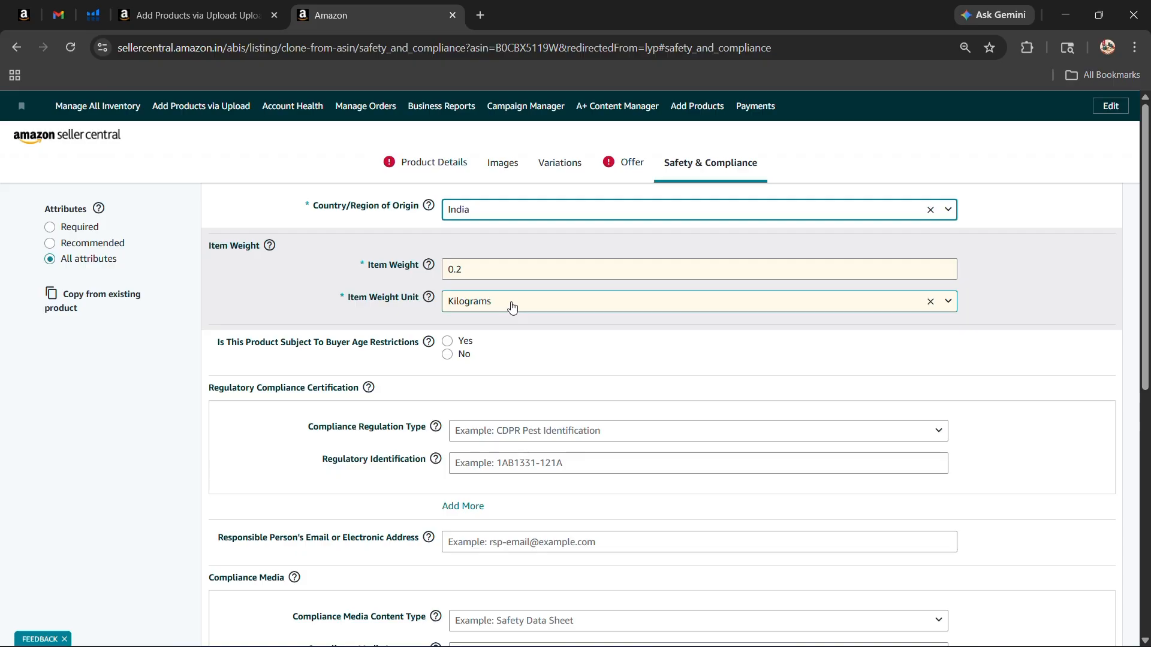
Step: Examine the remaining Safety & Compliance attributes, from item weight to the GHS Chemical H Code and submission options
{"action": "scroll", "coordinate": [511, 306], "scroll_direction": "down", "scroll_amount": 8}
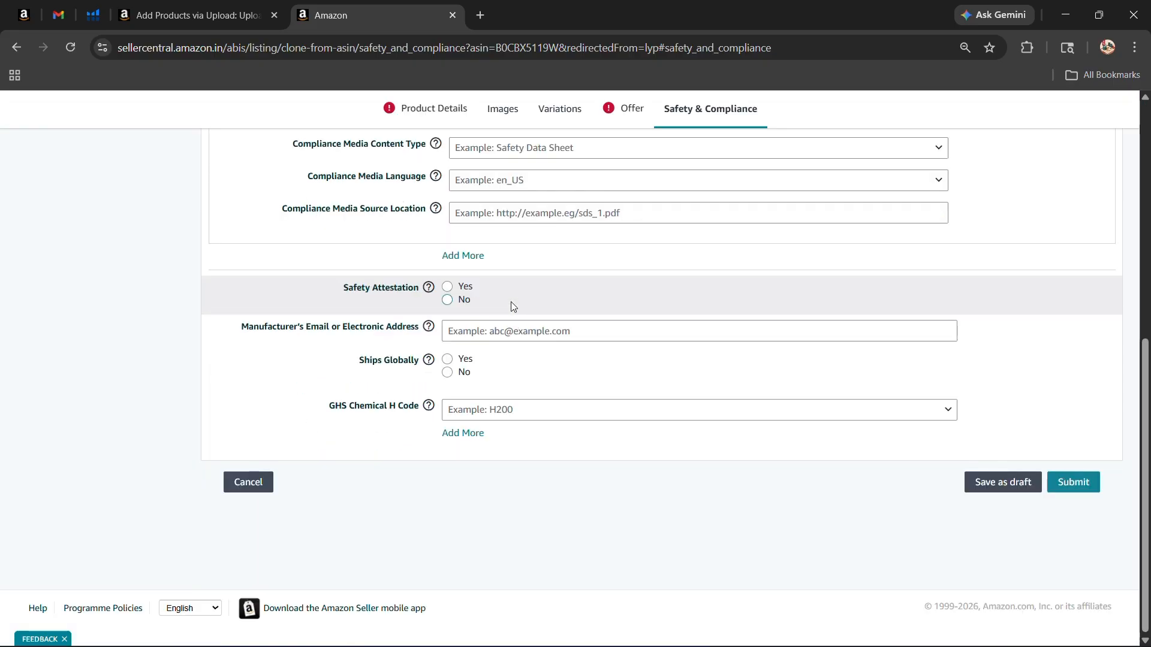
{"action": "scroll", "coordinate": [511, 302], "scroll_direction": "up", "scroll_amount": 3}
{"action": "scroll", "coordinate": [511, 305], "scroll_direction": "up", "scroll_amount": 5}
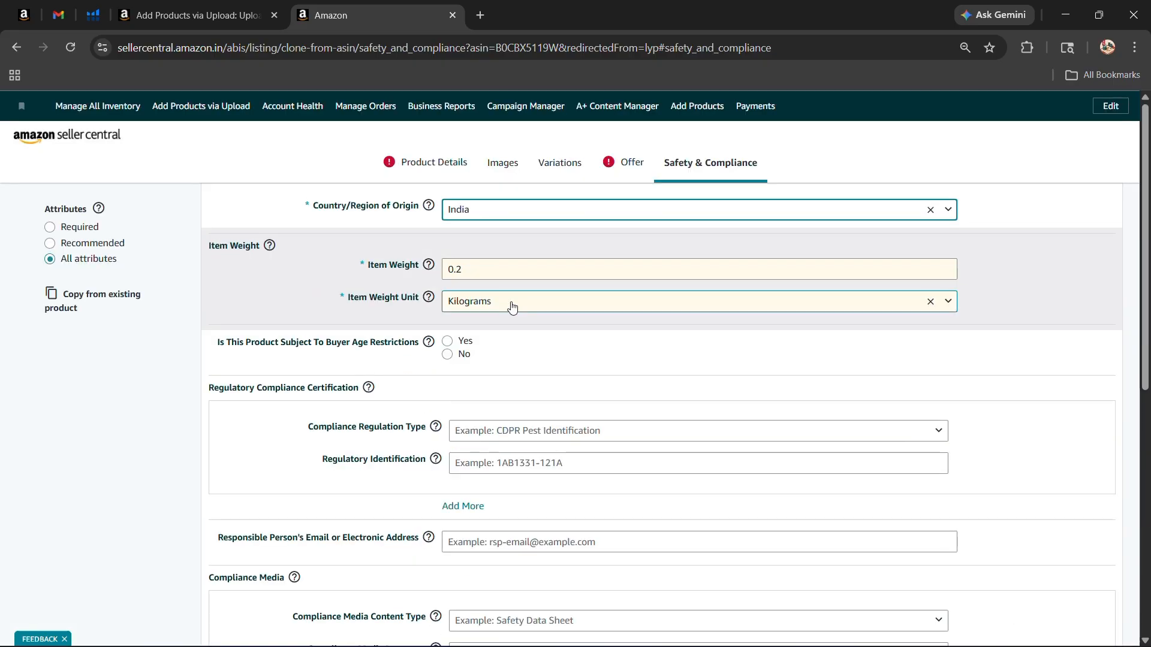
{"action": "scroll", "coordinate": [512, 307], "scroll_direction": "down", "scroll_amount": 3}
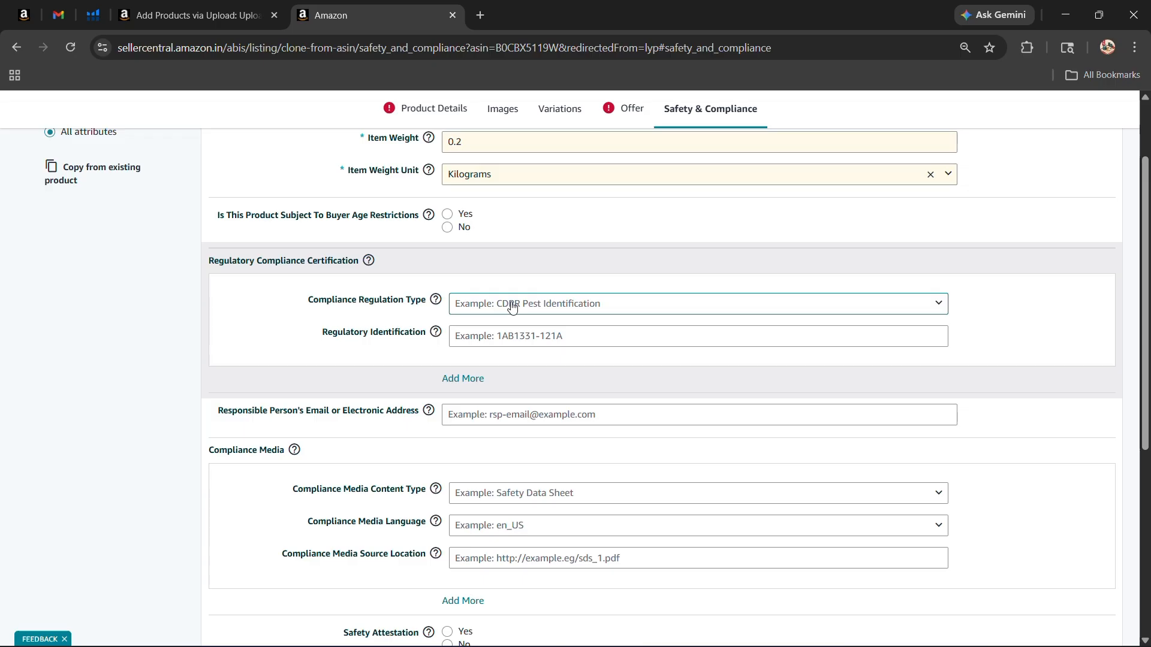
{"action": "scroll", "coordinate": [390, 249], "scroll_direction": "down", "scroll_amount": 5}
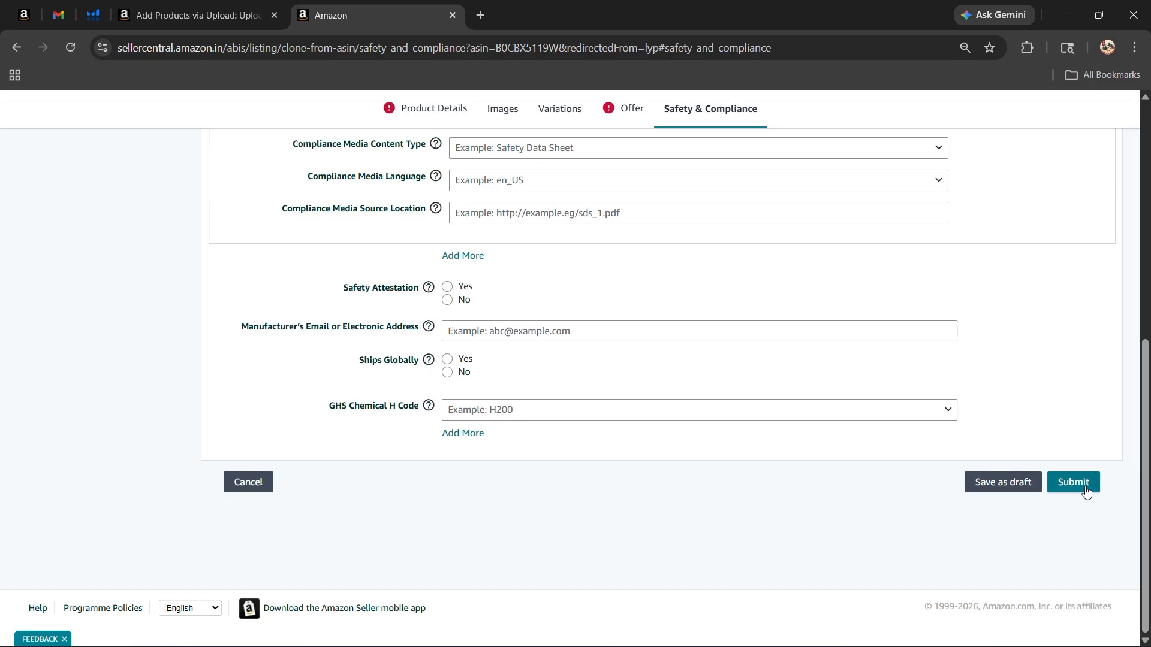
Step: Return to the product listing page, close the shirt's product information and check the options available under Catalogue
{"action": "left_click", "coordinate": [193, 14]}
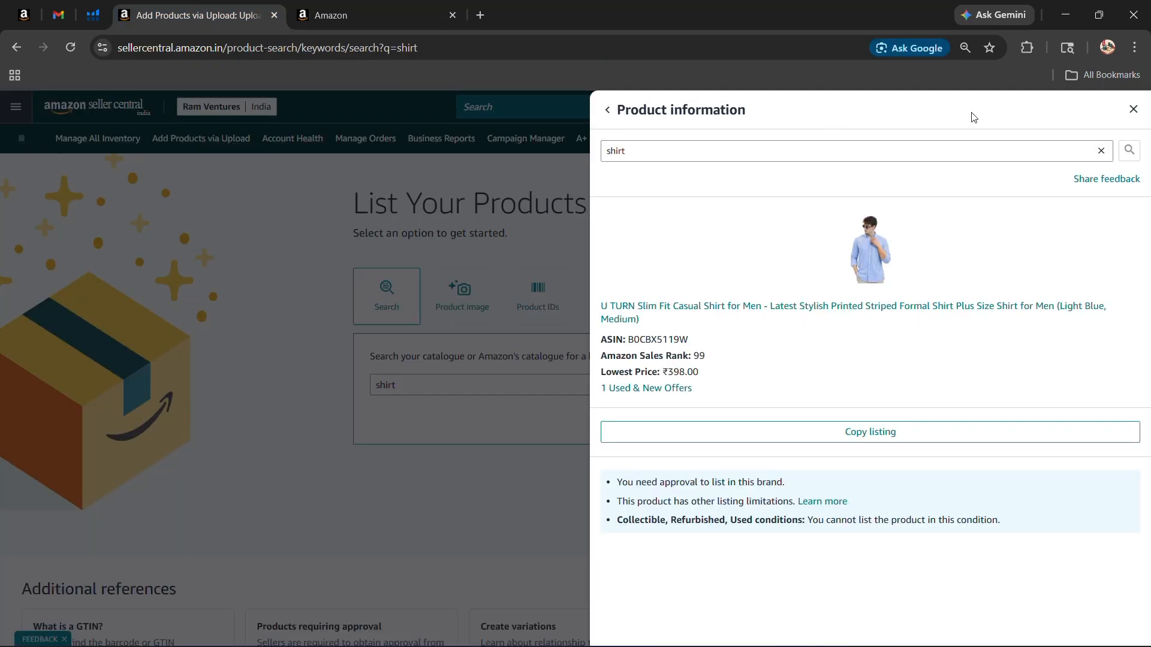
{"action": "left_click", "coordinate": [1133, 109]}
{"action": "left_click", "coordinate": [15, 106]}
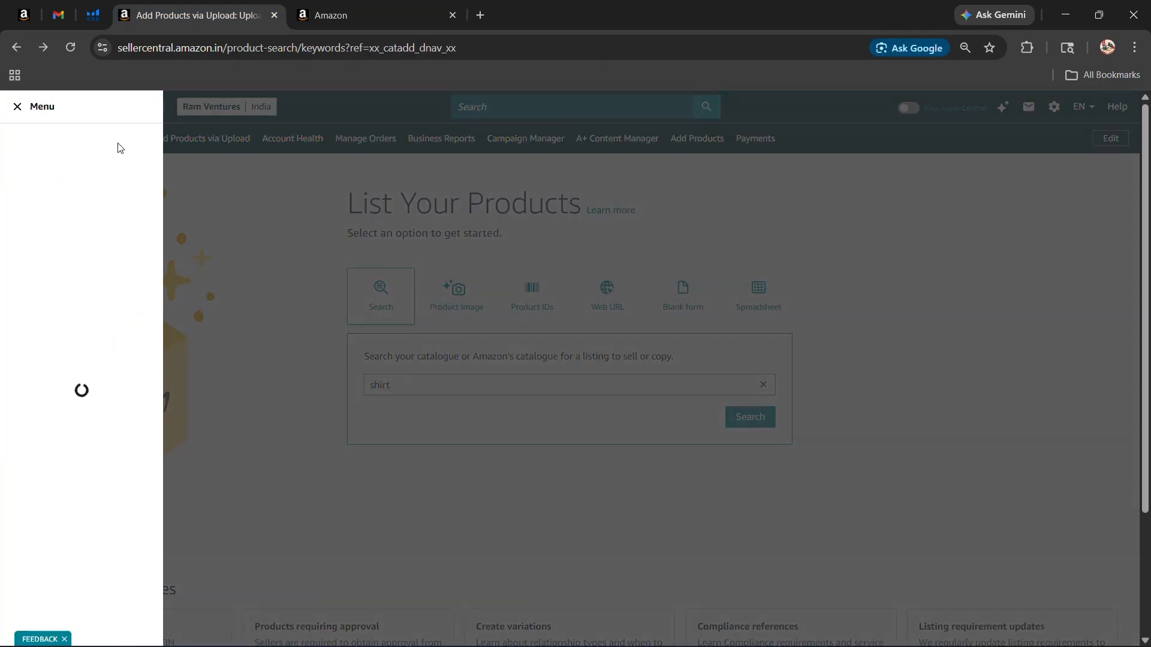
{"action": "left_click", "coordinate": [124, 153]}
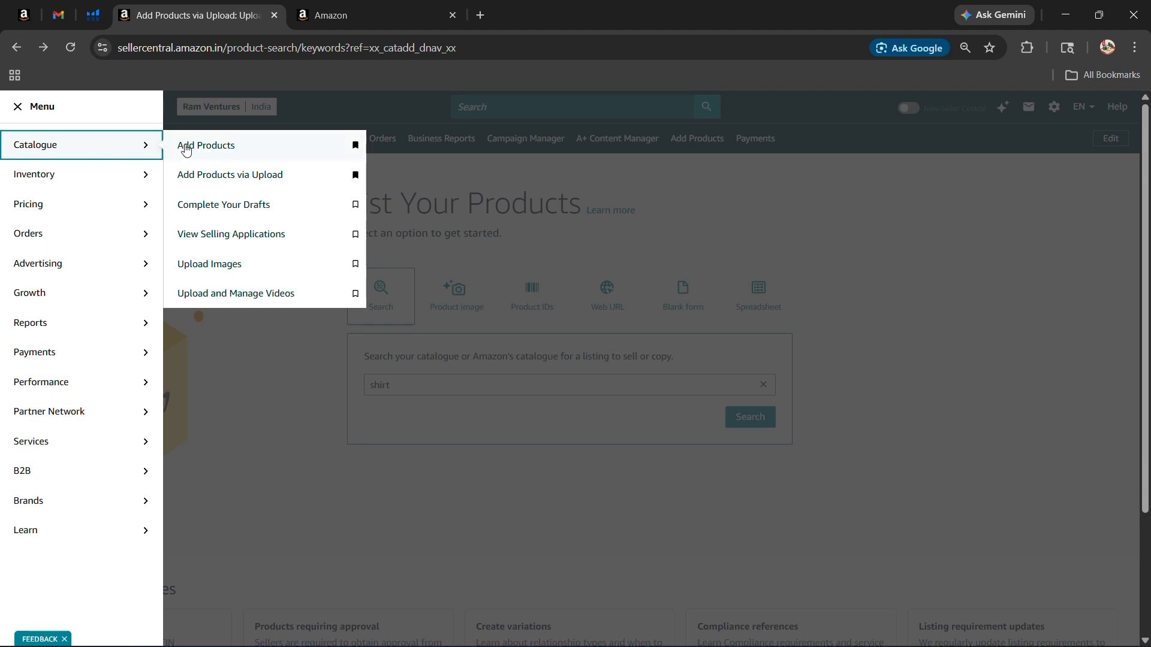
{"action": "left_click", "coordinate": [491, 221]}
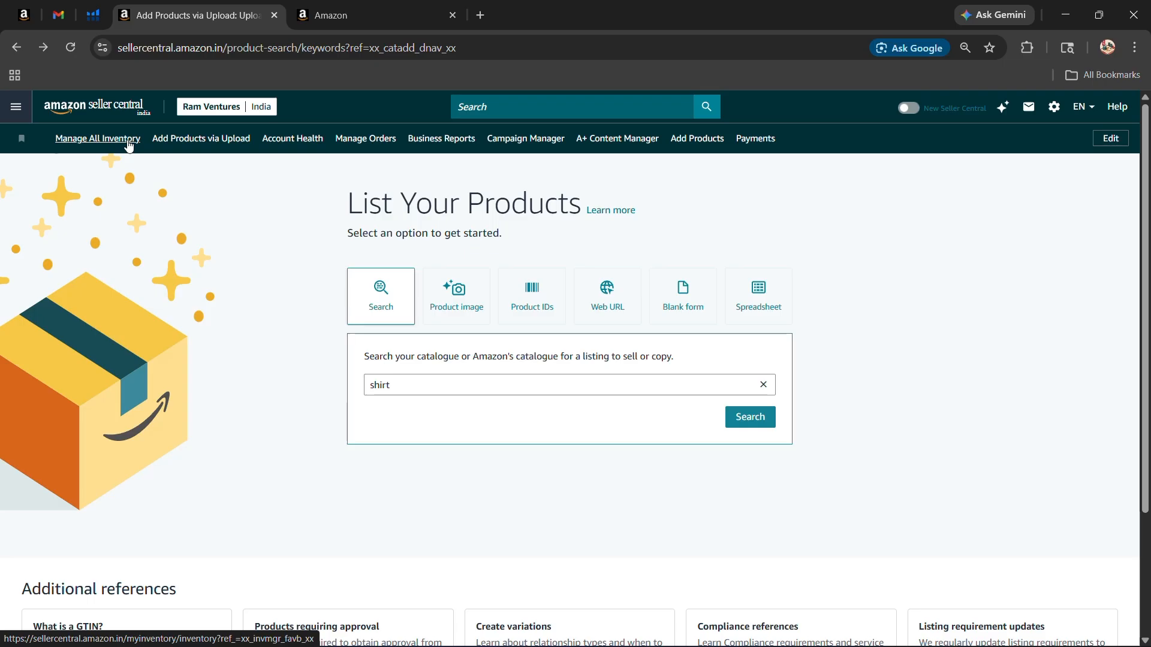
Step: Examine the Catalogue and Inventory options, including Manage All Inventory and its bookmark
{"action": "left_click", "coordinate": [15, 106]}
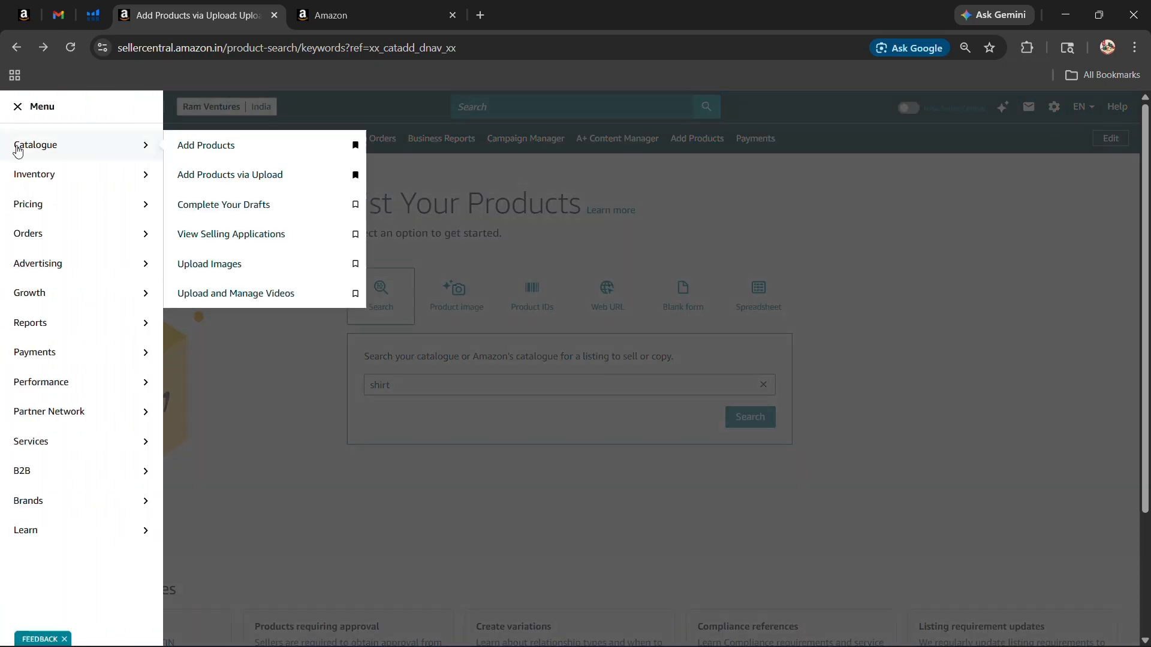
{"action": "mouse_move", "coordinate": [58, 173]}
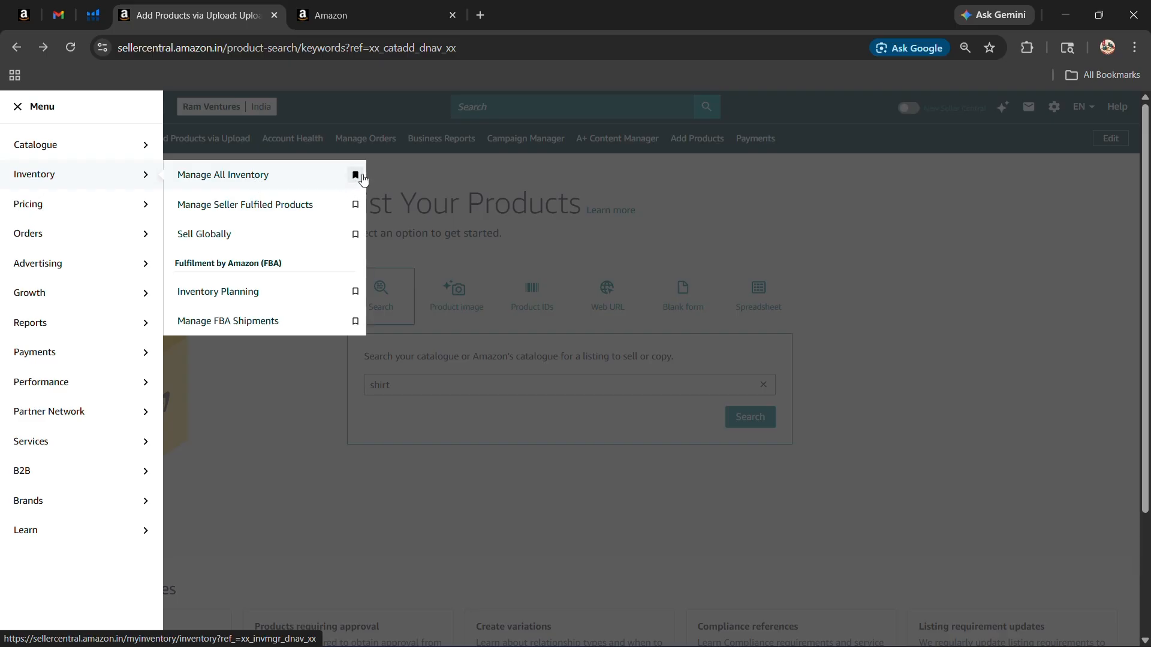
{"action": "left_click", "coordinate": [422, 180]}
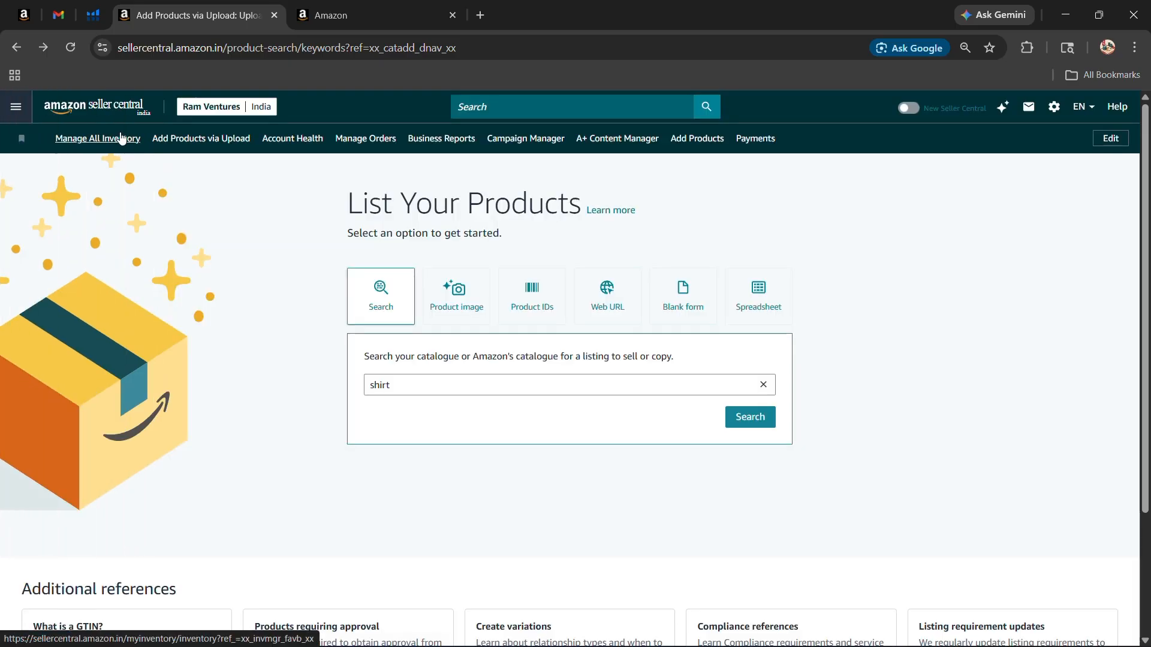
{"action": "left_click", "coordinate": [16, 107]}
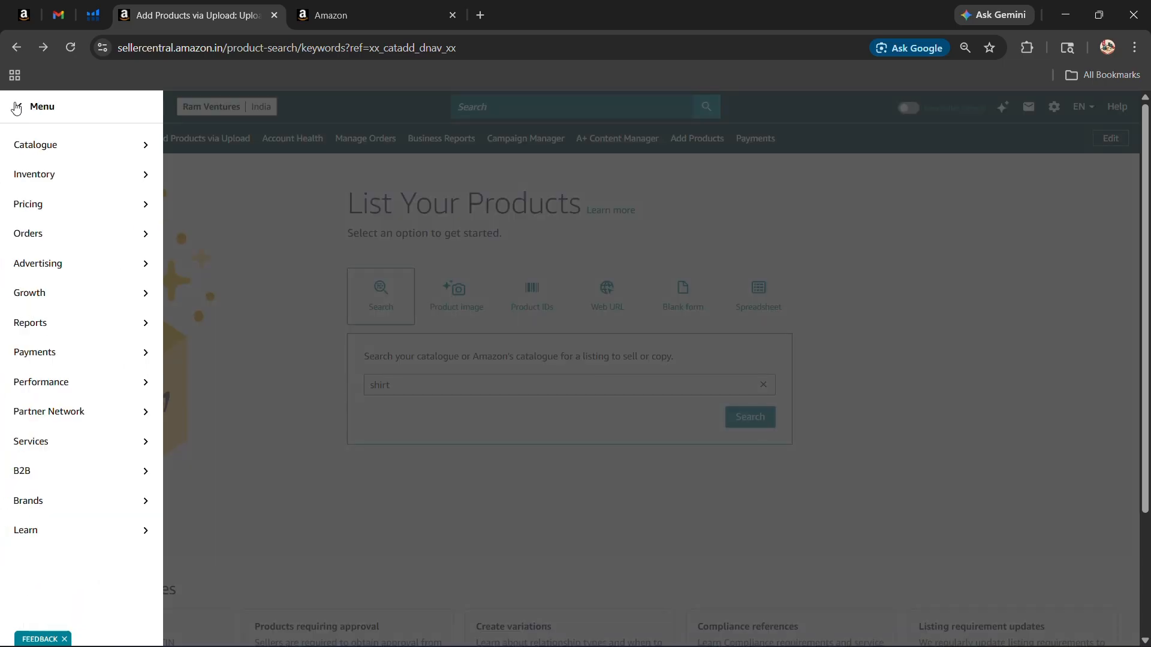
{"action": "mouse_move", "coordinate": [144, 175]}
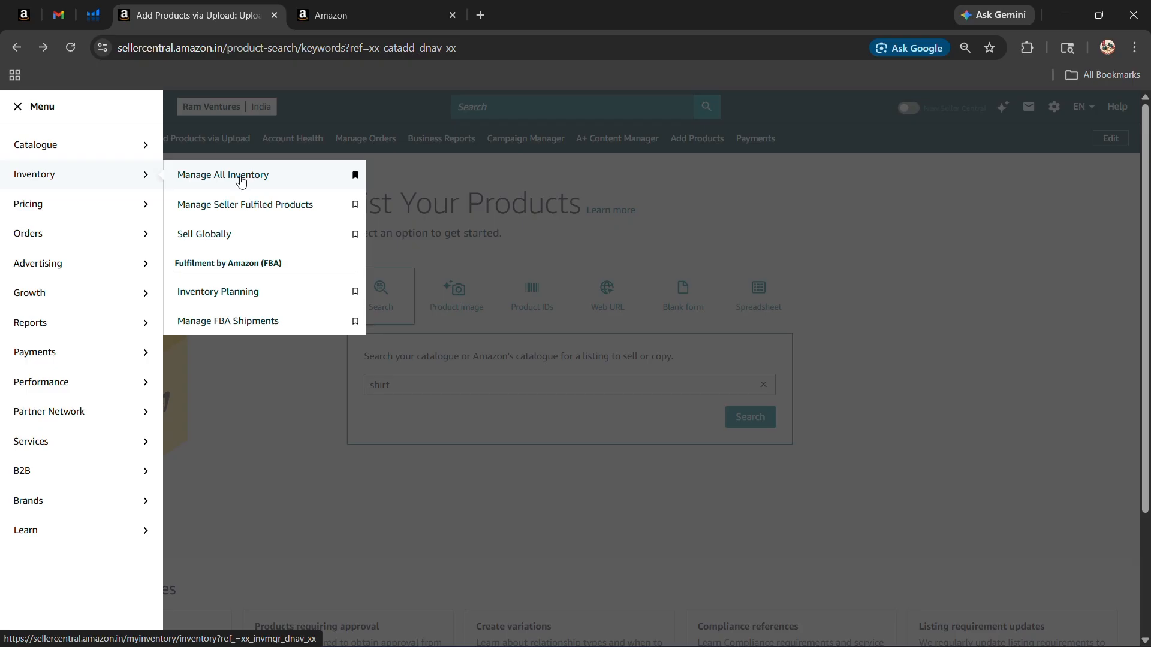
{"action": "left_click", "coordinate": [543, 162]}
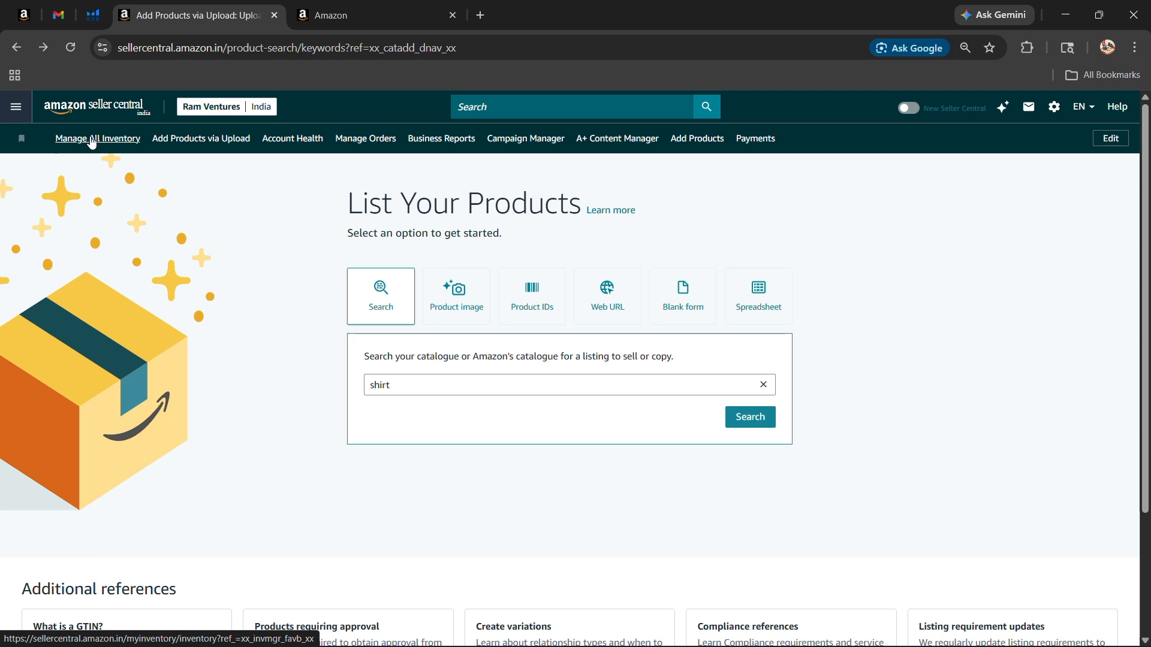
Step: Go to Add Products via Upload and look over the spreadsheet upload options
{"action": "left_click", "coordinate": [16, 116]}
{"action": "mouse_move", "coordinate": [59, 141]}
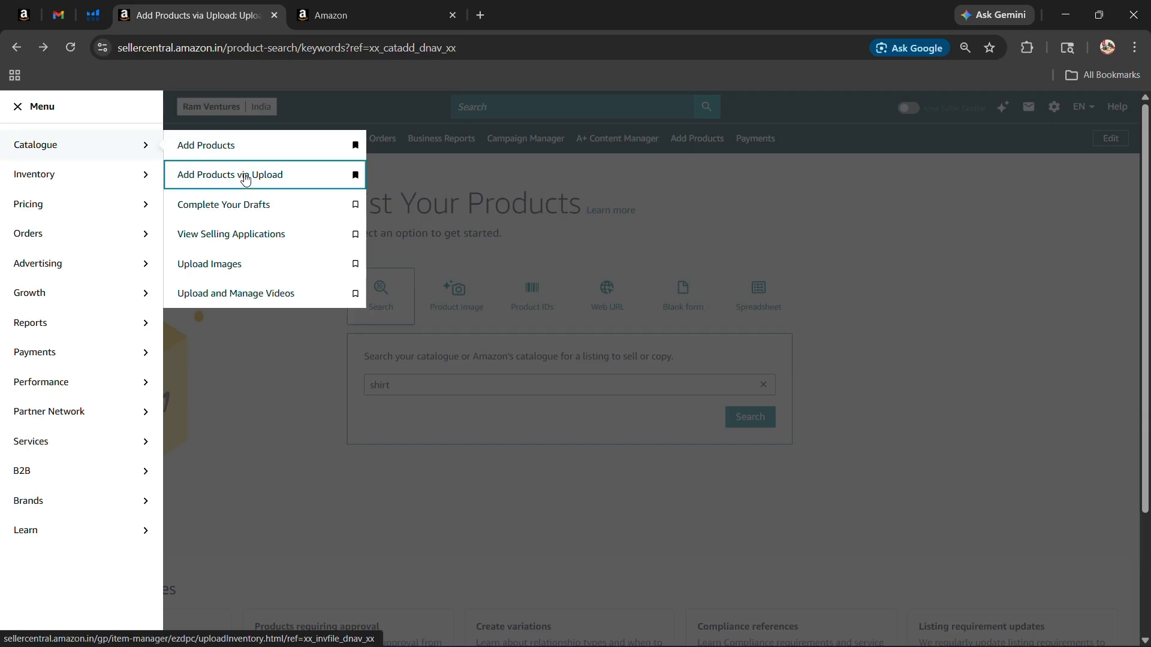
{"action": "left_click", "coordinate": [246, 175]}
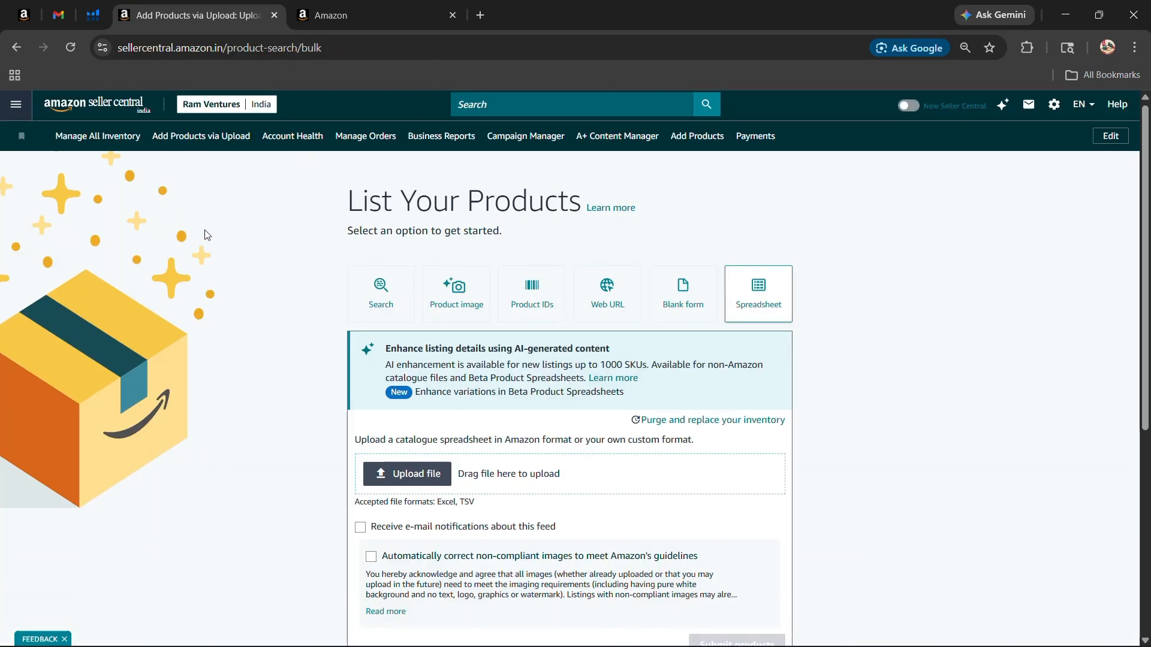
{"action": "scroll", "coordinate": [208, 234], "scroll_direction": "down", "scroll_amount": 2}
{"action": "scroll", "coordinate": [207, 234], "scroll_direction": "up", "scroll_amount": 2}
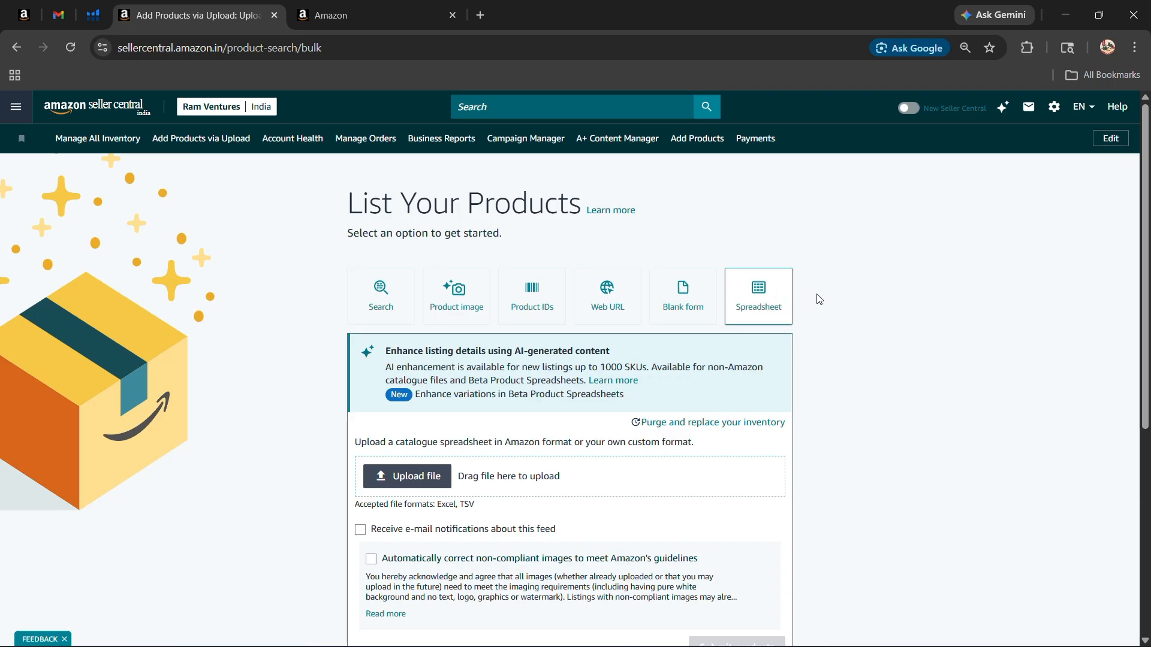
{"action": "scroll", "coordinate": [816, 298], "scroll_direction": "down", "scroll_amount": 4}
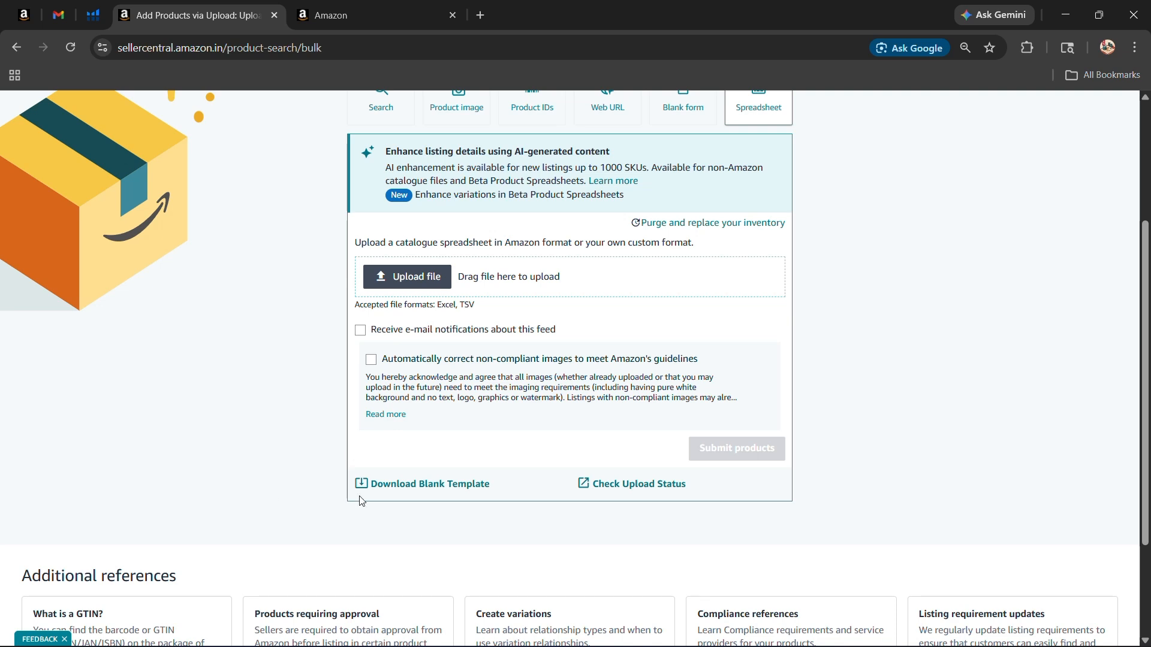
Step: Start a blank product spreadsheet for products not currently in Amazon's catalogue and search its product types for "shirt"
{"action": "left_click", "coordinate": [435, 496]}
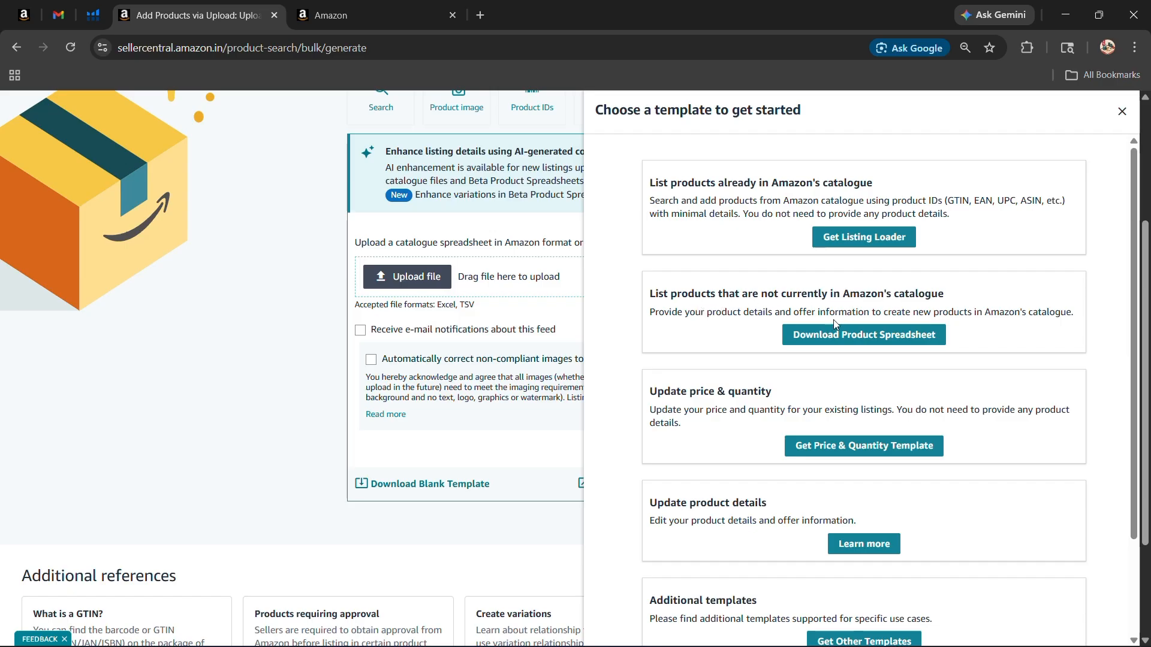
{"action": "left_click", "coordinate": [798, 340]}
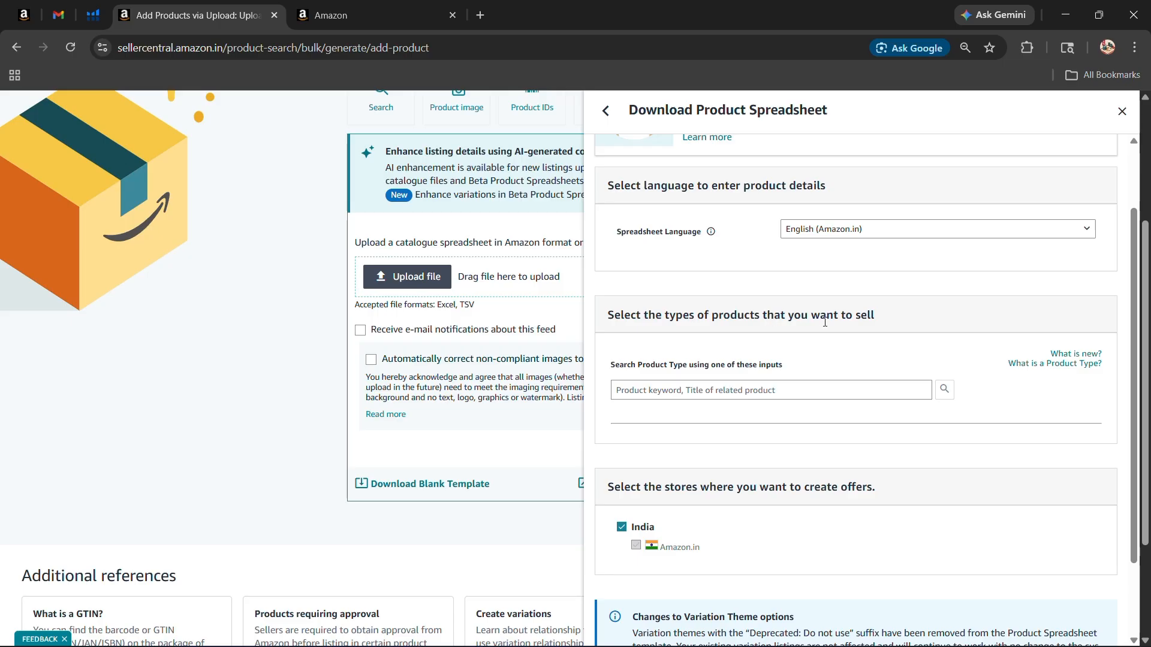
{"action": "left_click", "coordinate": [787, 390]}
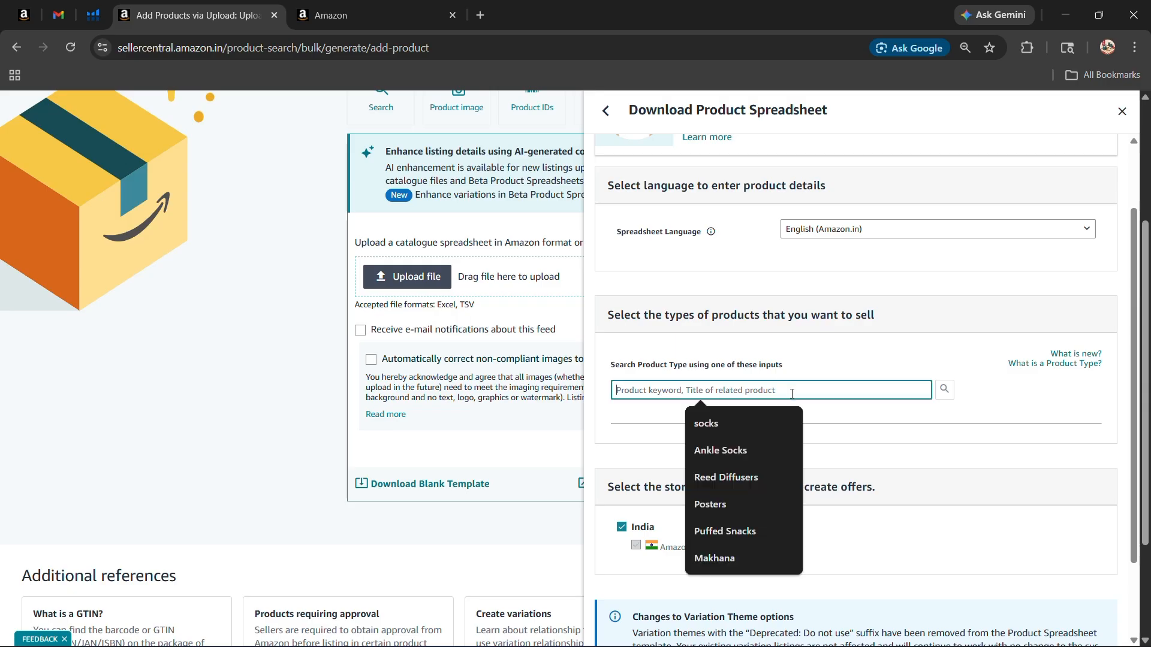
{"action": "type", "text": "shirt"}
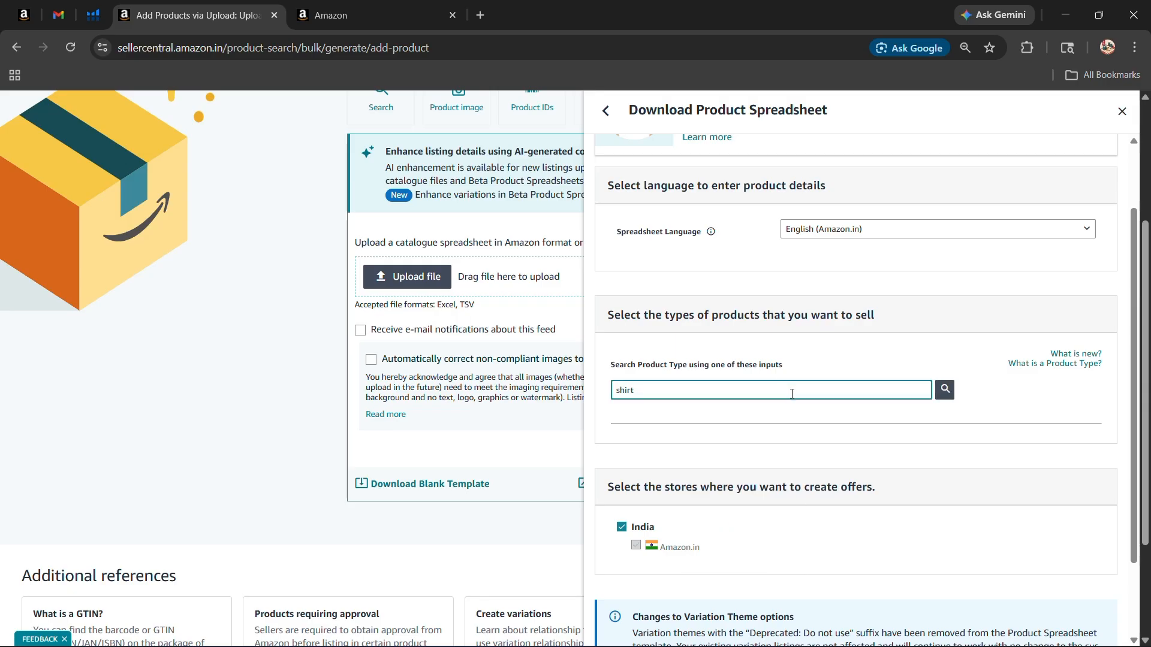
{"action": "key", "text": "Return"}
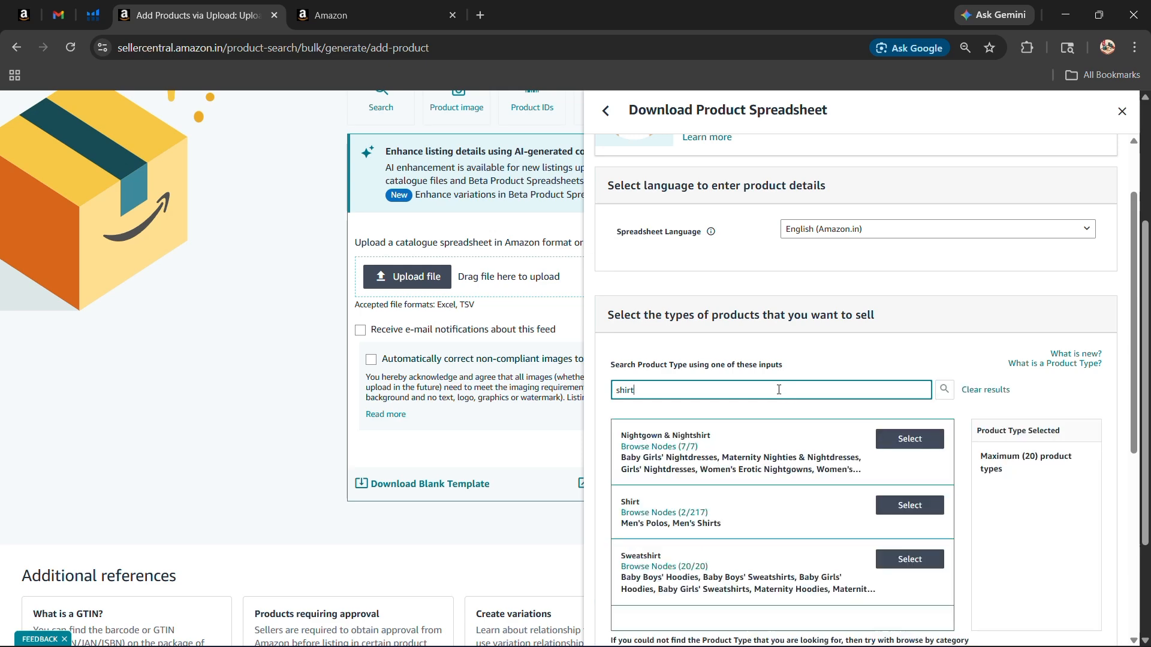
Step: Browse product types by category down to Clothing & Accessories > Men
{"action": "scroll", "coordinate": [806, 336], "scroll_direction": "down", "scroll_amount": 3}
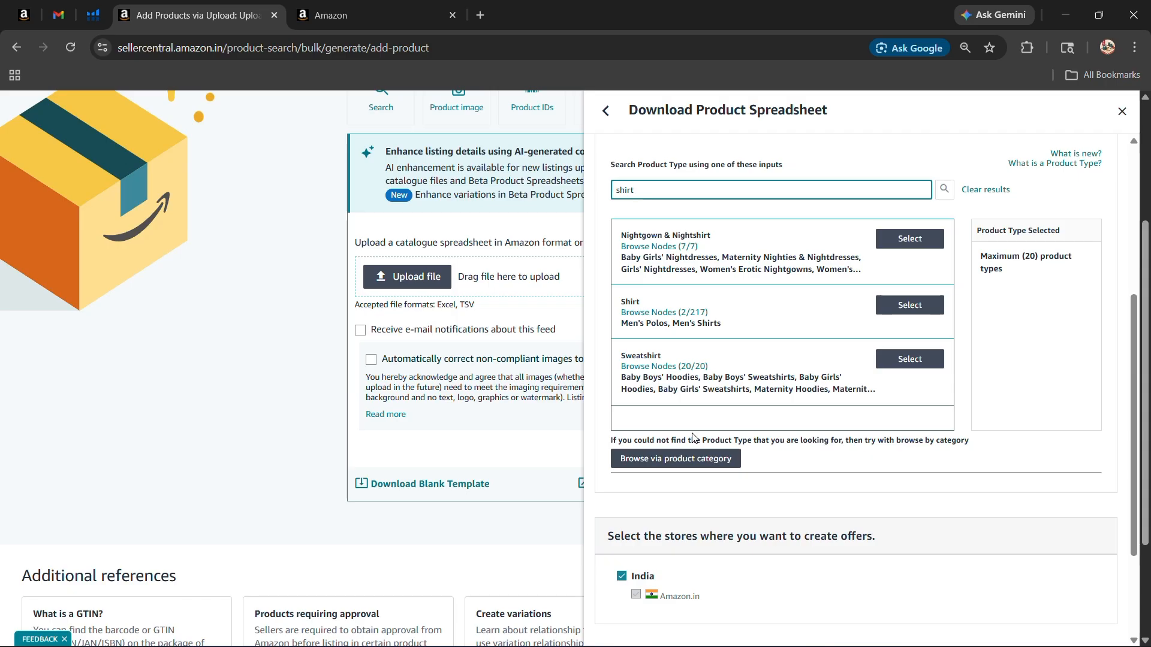
{"action": "left_click", "coordinate": [686, 469]}
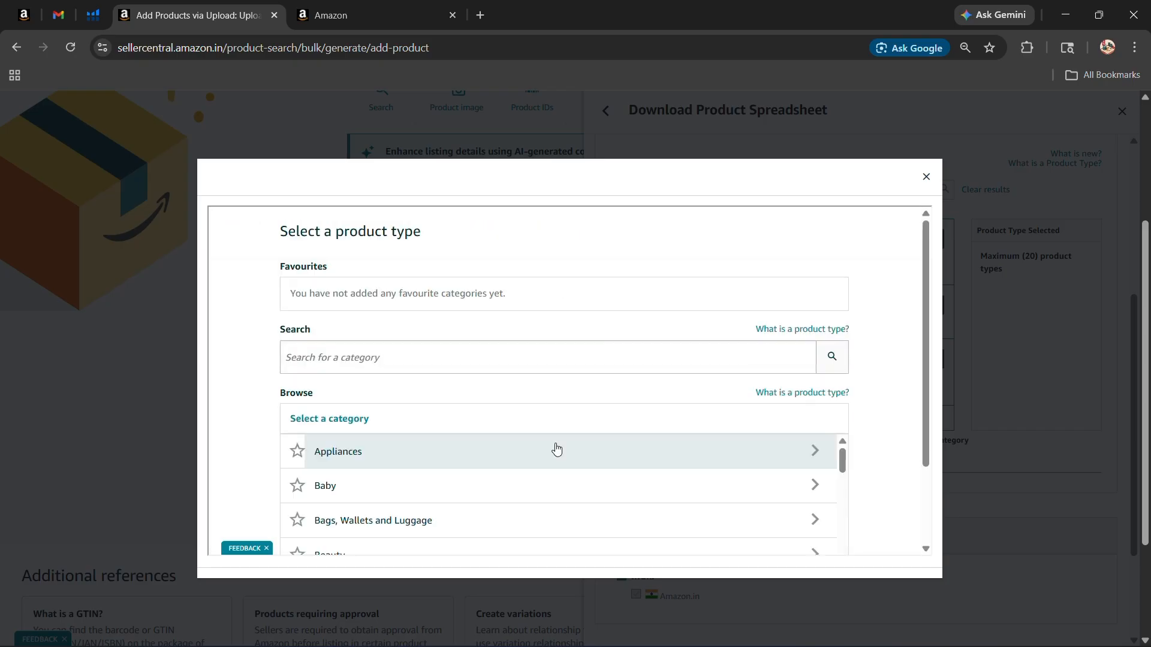
{"action": "scroll", "coordinate": [547, 258], "scroll_direction": "down", "scroll_amount": 2}
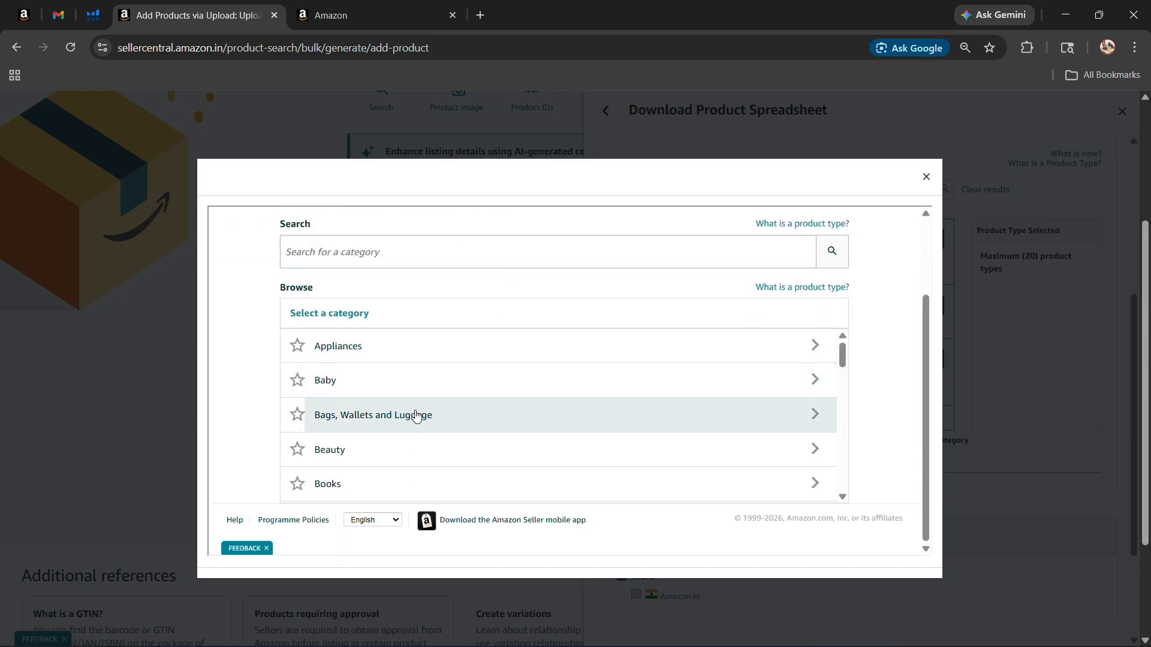
{"action": "scroll", "coordinate": [447, 415], "scroll_direction": "down", "scroll_amount": 2}
{"action": "scroll", "coordinate": [429, 393], "scroll_direction": "down", "scroll_amount": 2}
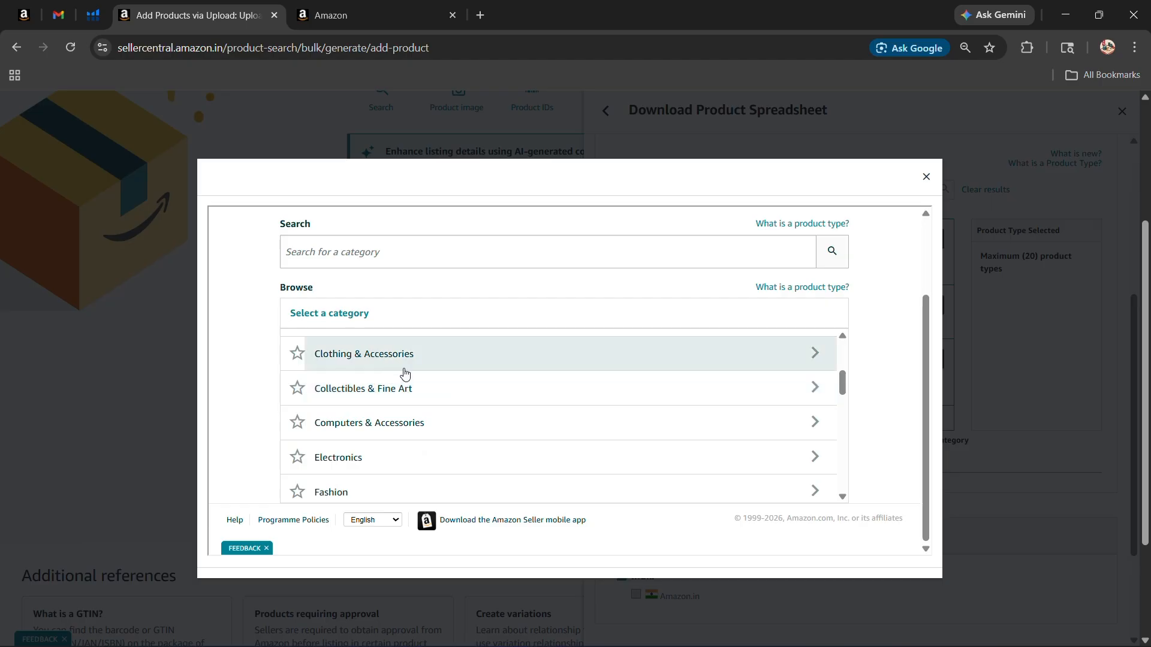
{"action": "left_click", "coordinate": [406, 372]}
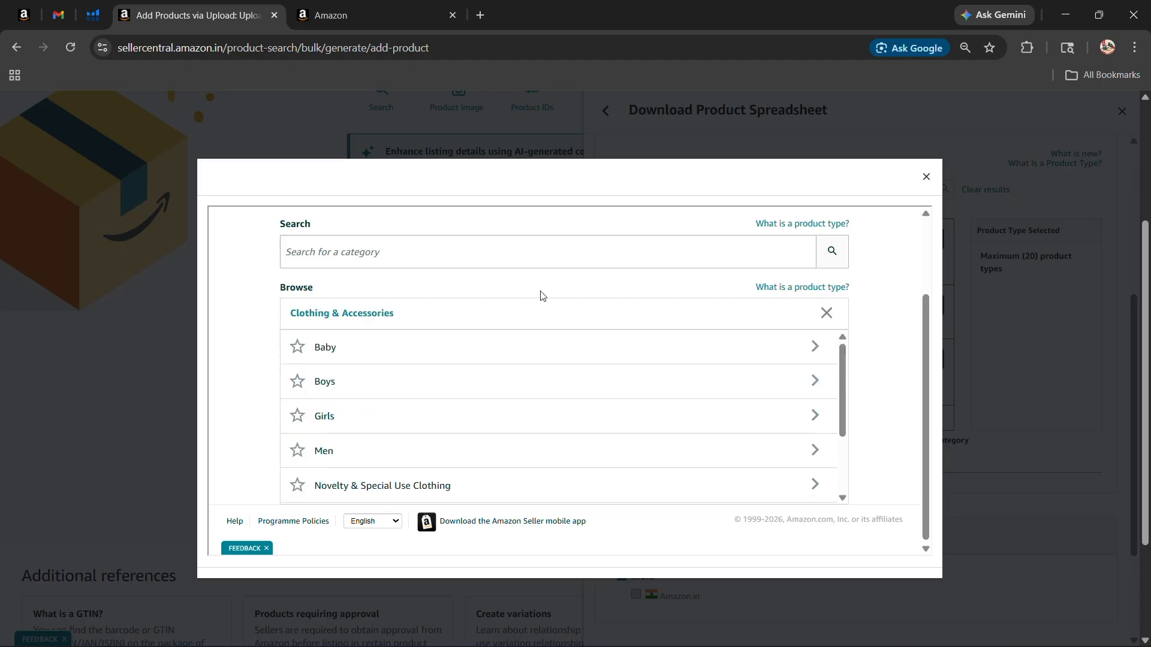
{"action": "left_click", "coordinate": [411, 441]}
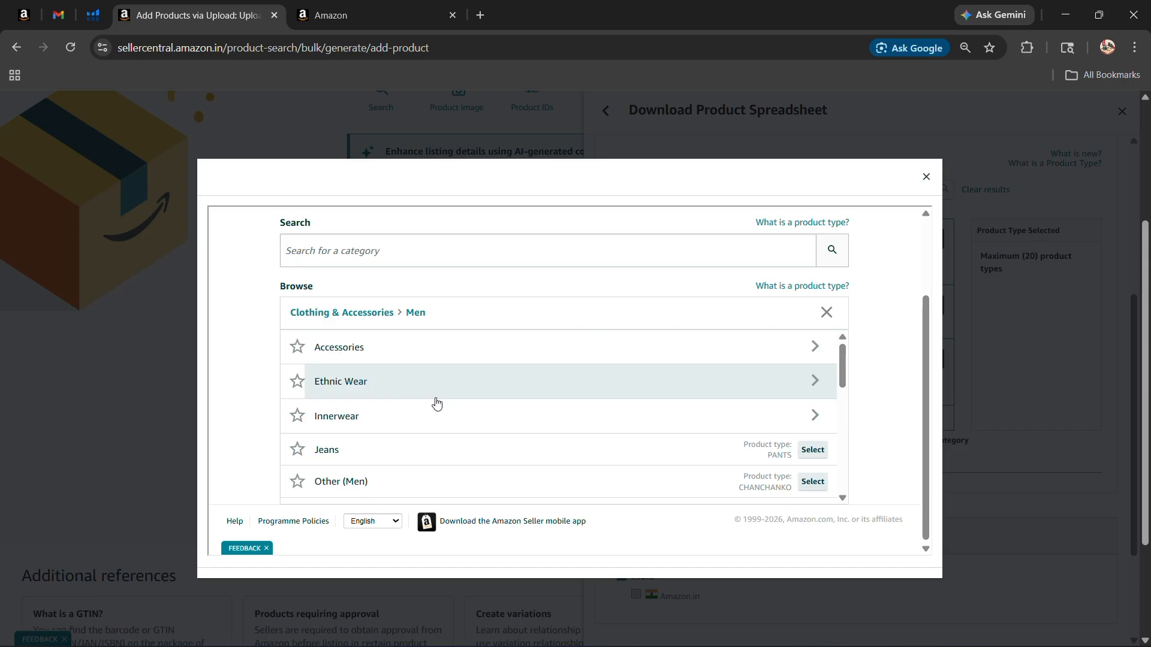
Step: Look through the Men subcategories and the Suits & Blazers product types, and close the category browser without selecting one
{"action": "scroll", "coordinate": [436, 403], "scroll_direction": "down", "scroll_amount": 3}
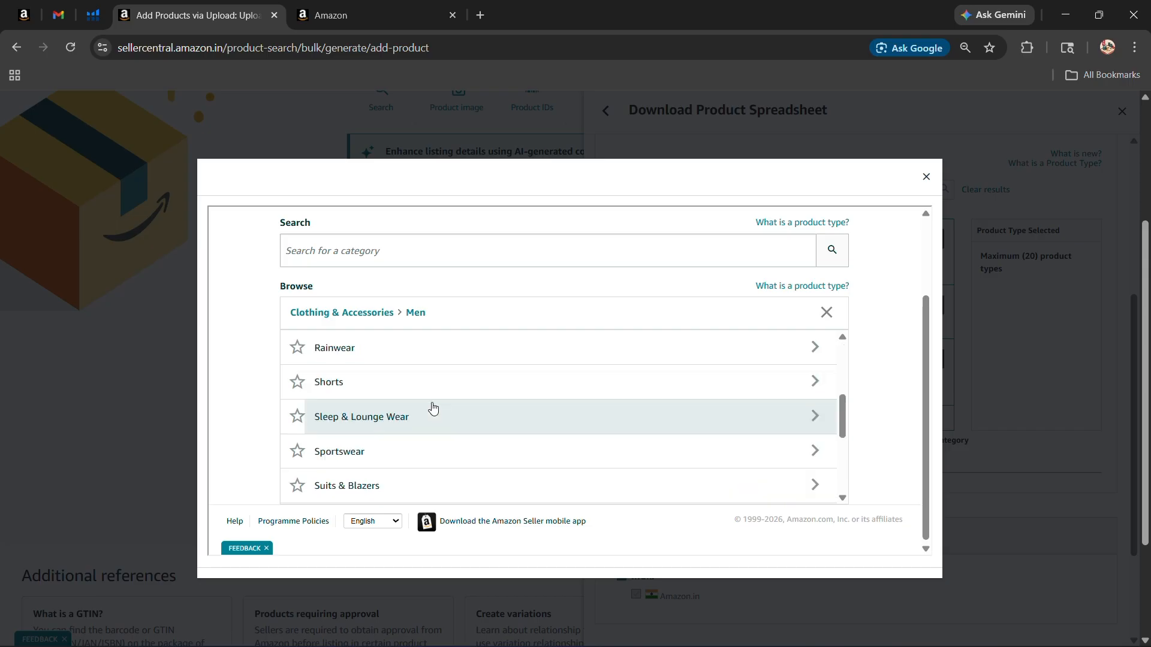
{"action": "scroll", "coordinate": [421, 420], "scroll_direction": "down", "scroll_amount": 3}
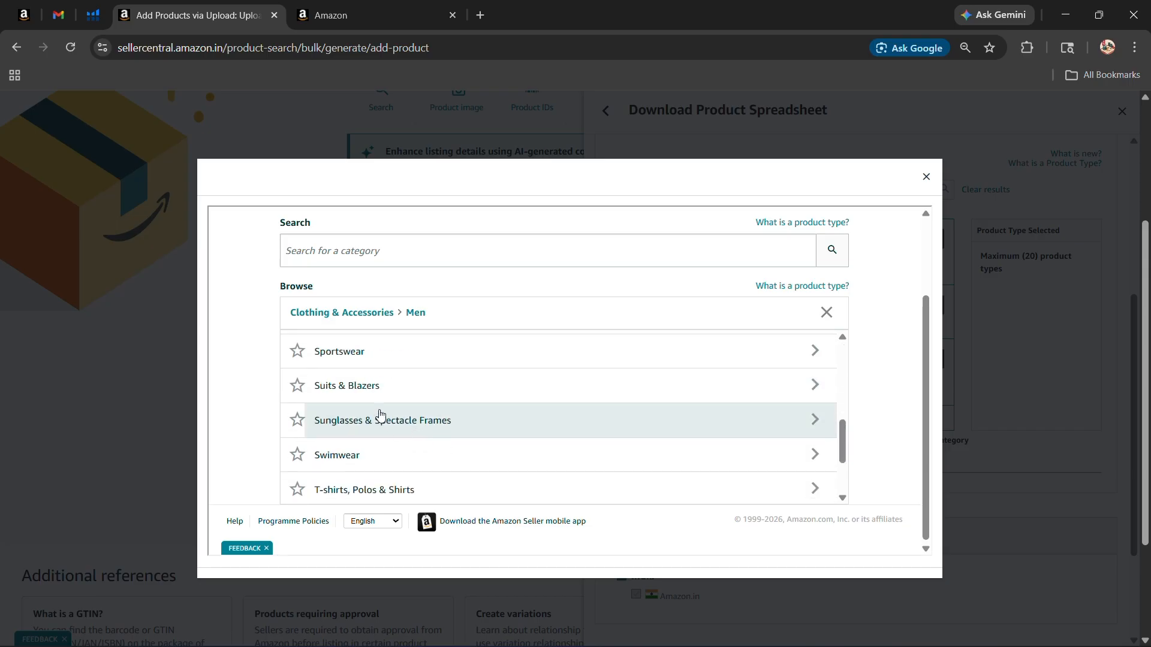
{"action": "left_click", "coordinate": [420, 391]}
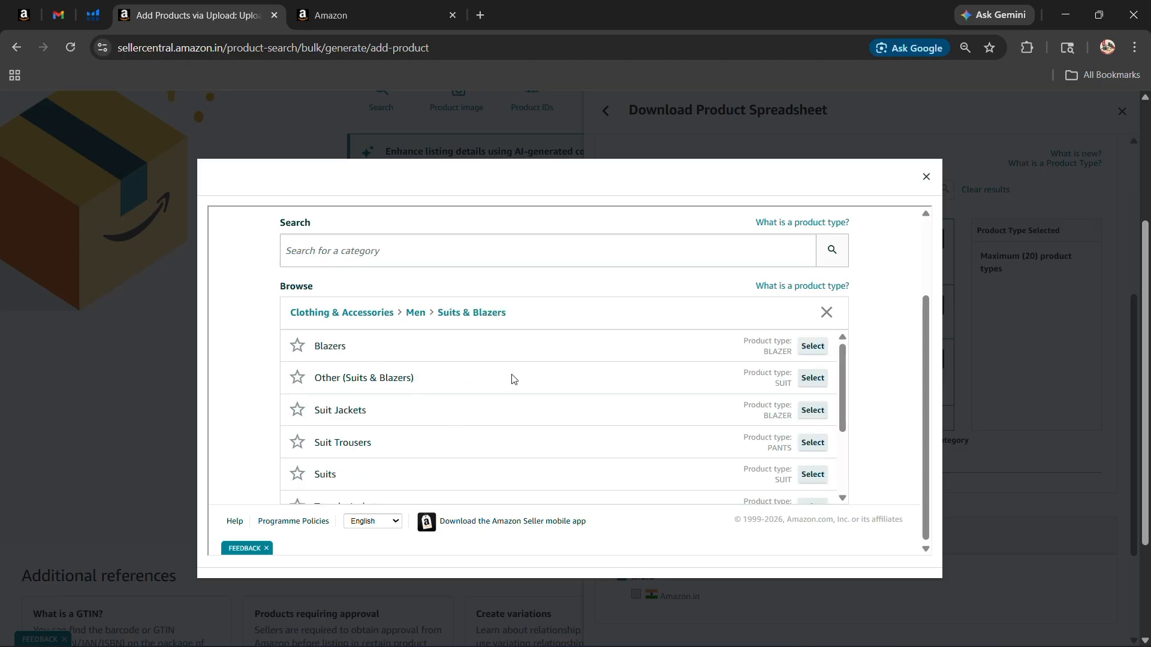
{"action": "scroll", "coordinate": [480, 395], "scroll_direction": "down", "scroll_amount": 3}
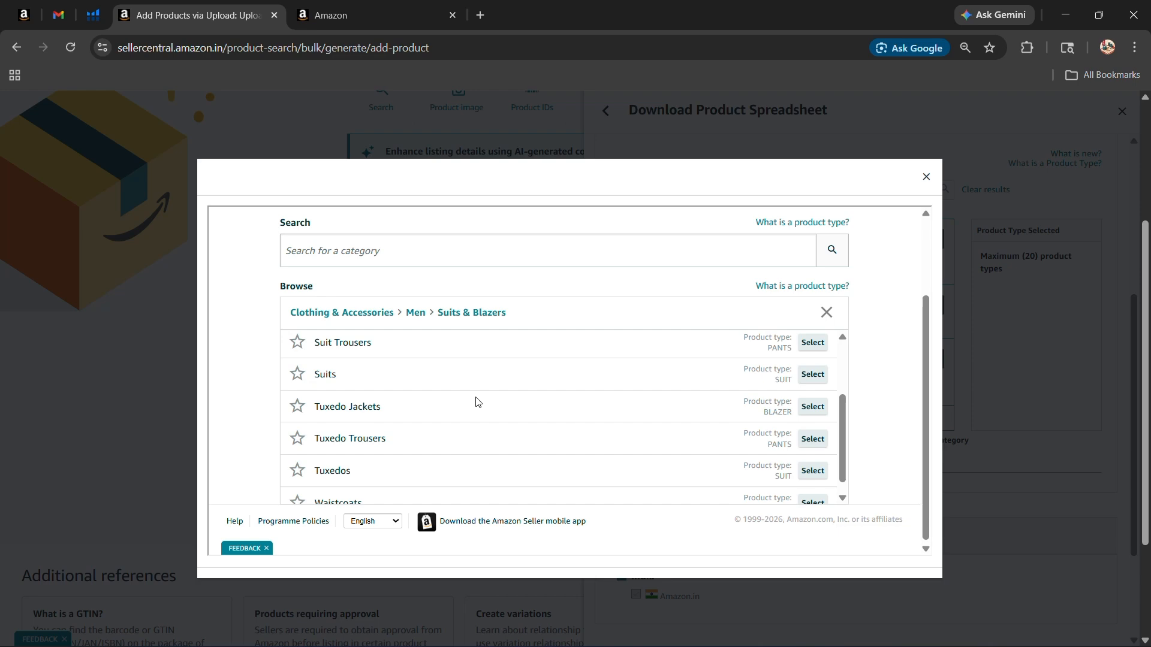
{"action": "left_click", "coordinate": [926, 178]}
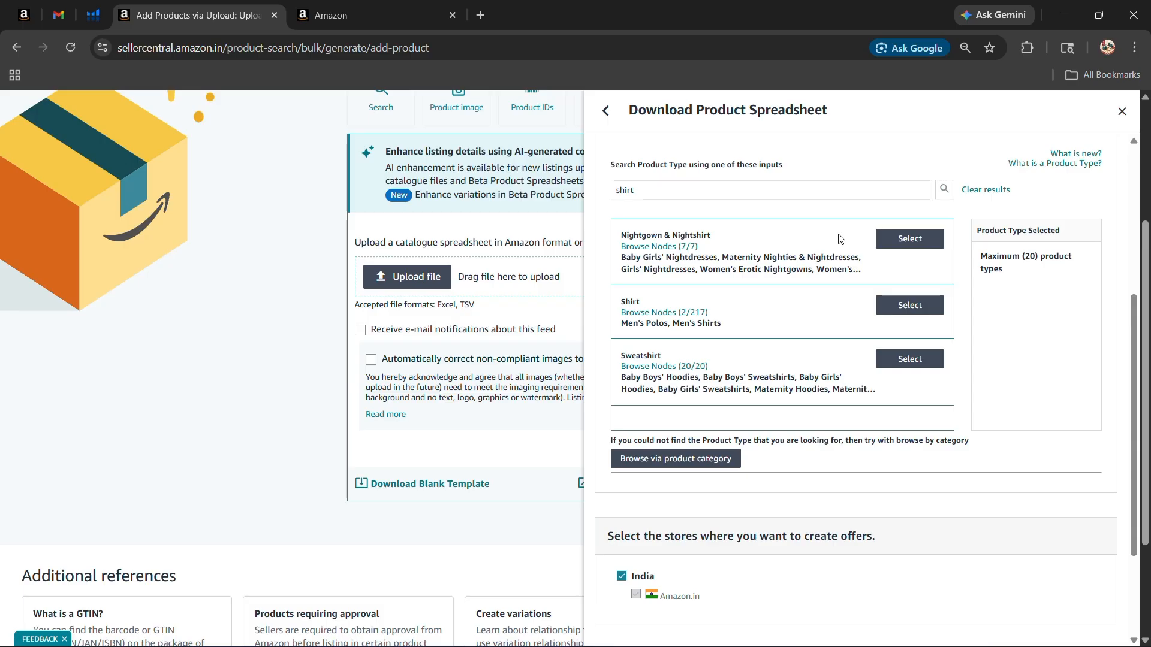
Step: Search the web for "amazon" in a new tab and open the Amazon India shopping site
{"action": "left_click", "coordinate": [477, 17]}
{"action": "type", "text": "ama"}
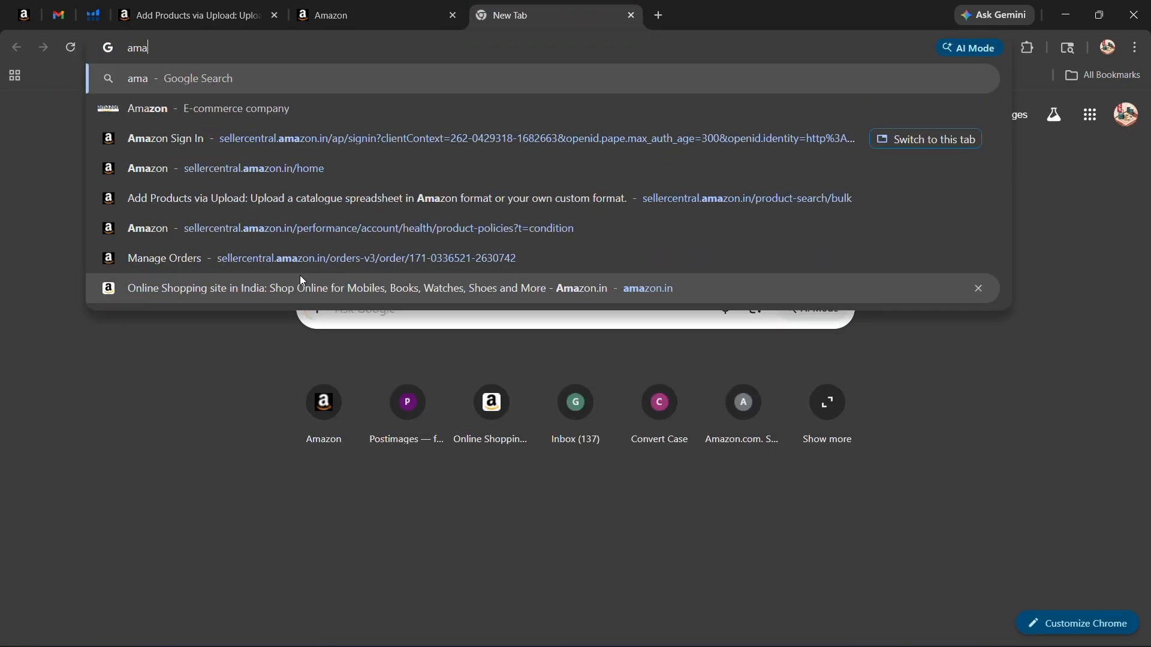
{"action": "type", "text": "zon"}
{"action": "key", "text": "Return"}
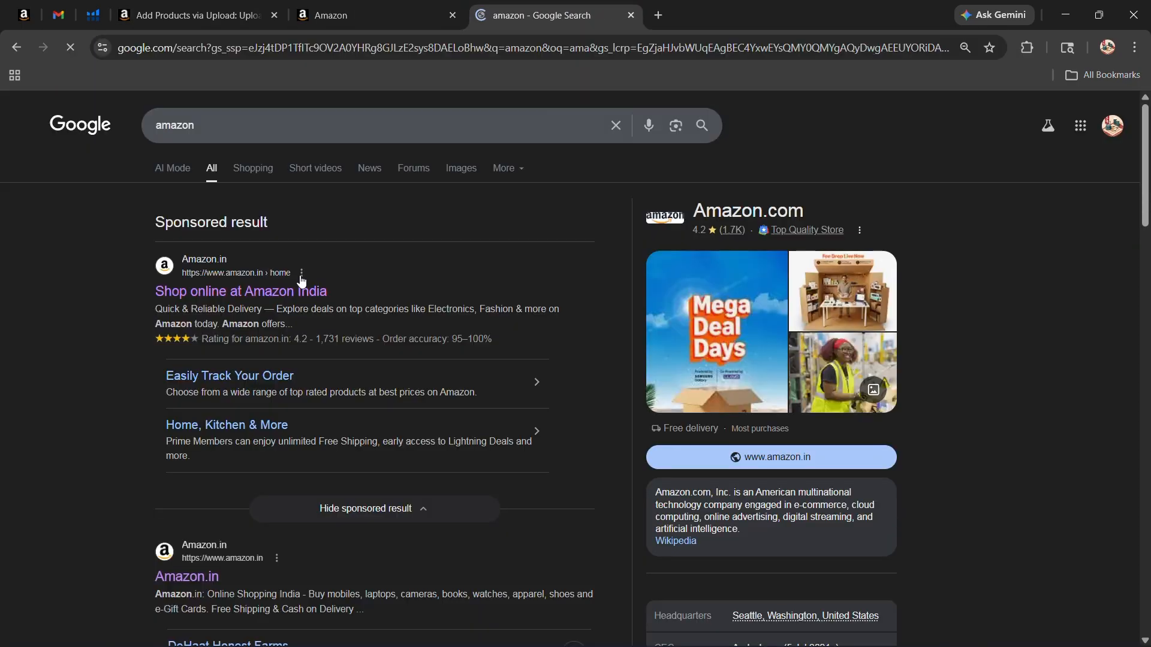
{"action": "left_click", "coordinate": [278, 296]}
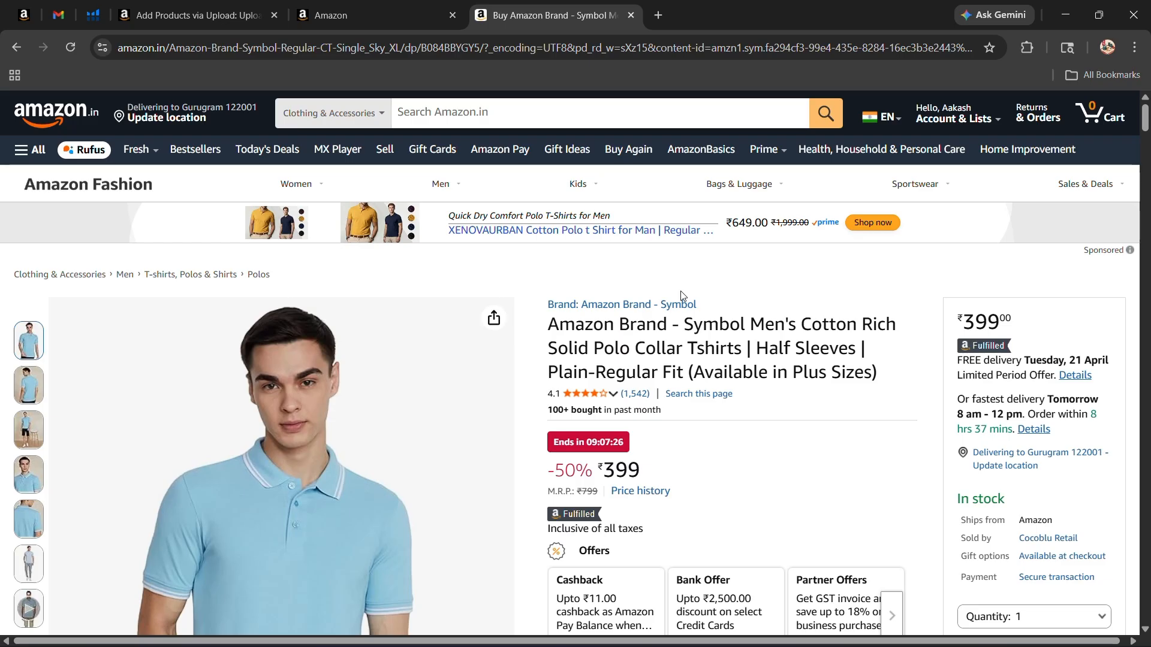
Step: Highlight the category path from Clothing & Accessories to Polos on the Symbol men's polo product page
{"action": "scroll", "coordinate": [681, 295], "scroll_direction": "down", "scroll_amount": 2}
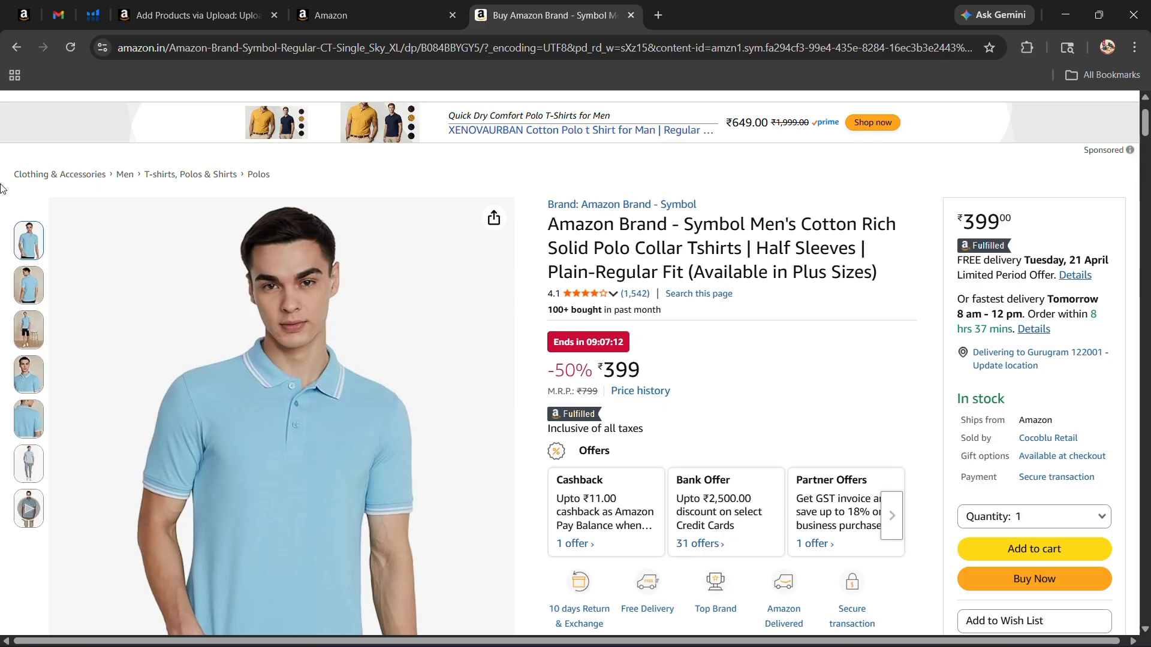
{"action": "left_click_drag", "start_coordinate": [1, 188], "coordinate": [282, 175]}
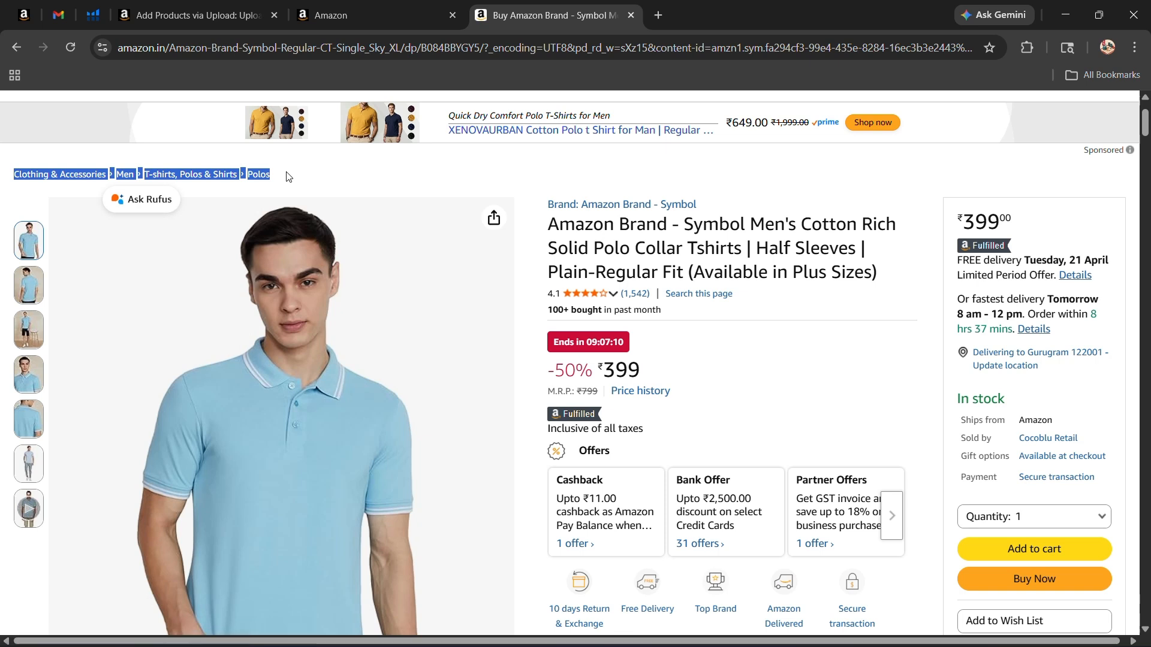
Step: Clear the category path highlight on the product page and highlight only the final category, Polos
{"action": "left_click", "coordinate": [112, 196]}
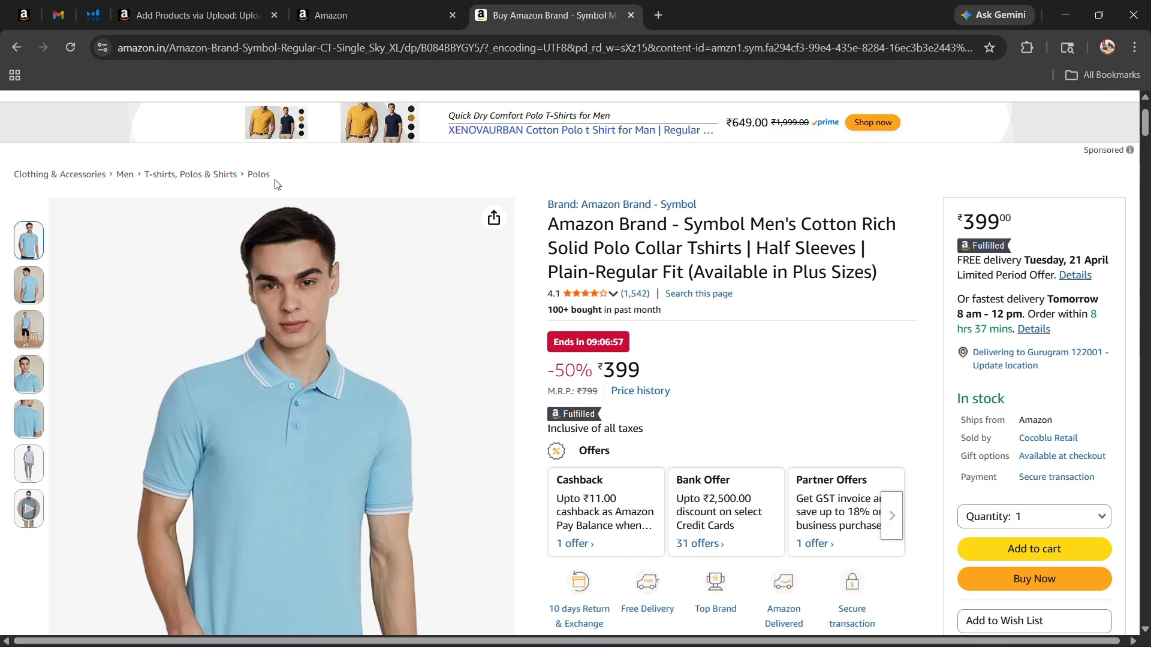
{"action": "left_click_drag", "start_coordinate": [276, 181], "coordinate": [249, 187]}
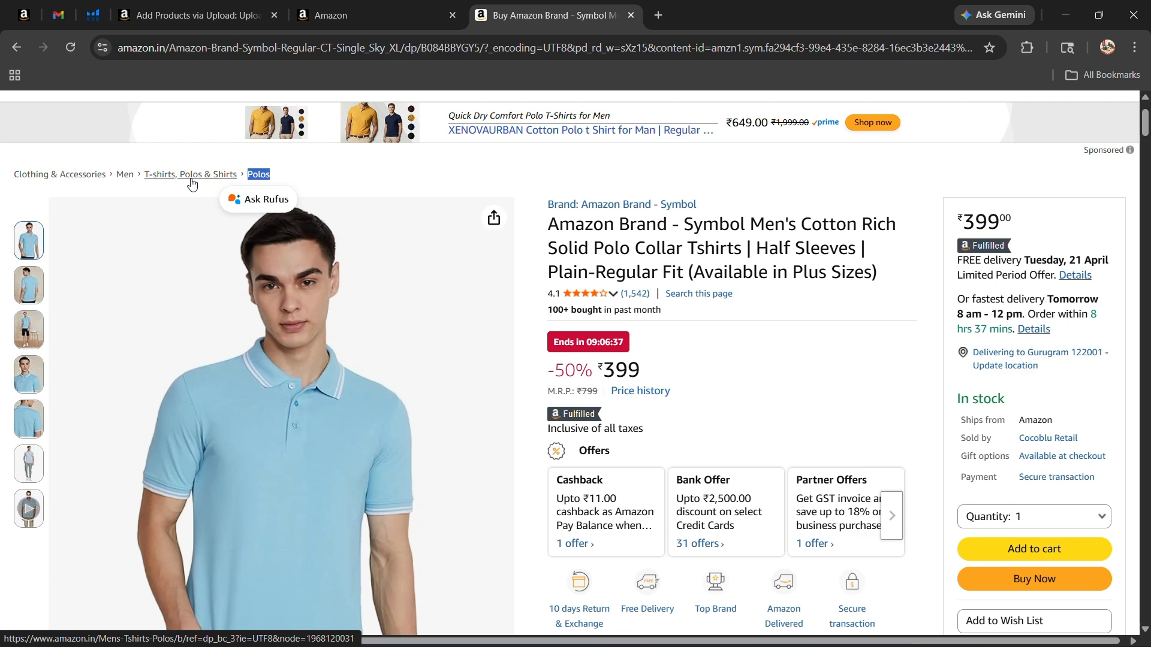
Step: Return to the Seller Central product spreadsheet page, select the Shirt product type and generate its spreadsheet
{"action": "left_click", "coordinate": [380, 19]}
{"action": "left_click", "coordinate": [210, 20]}
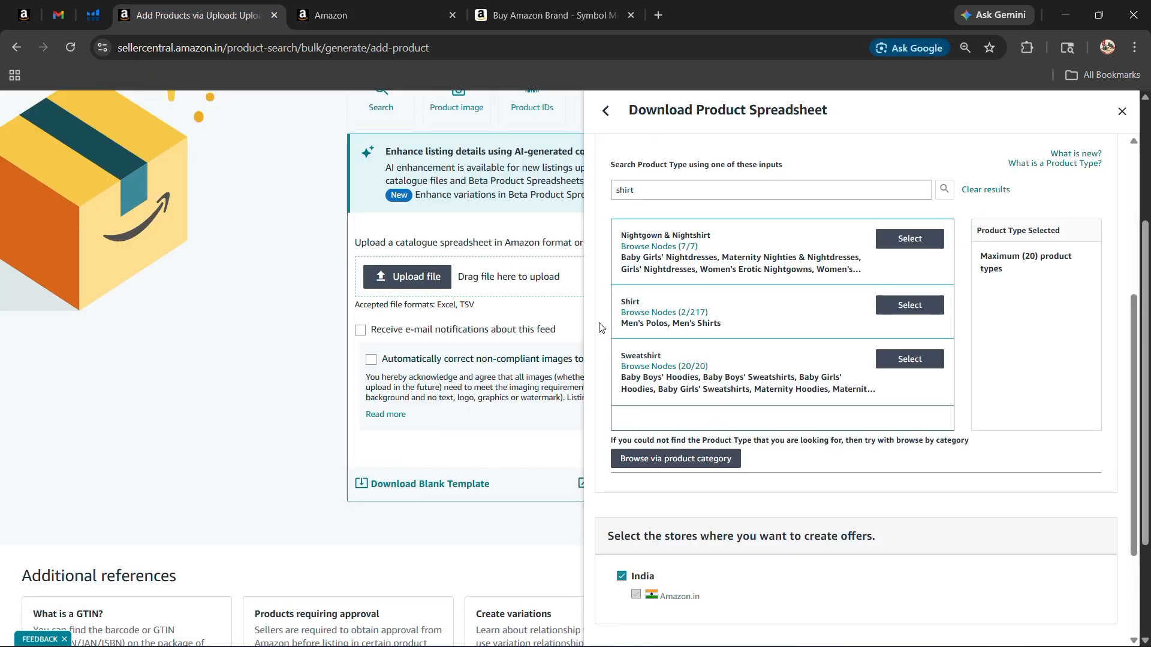
{"action": "left_click", "coordinate": [914, 309]}
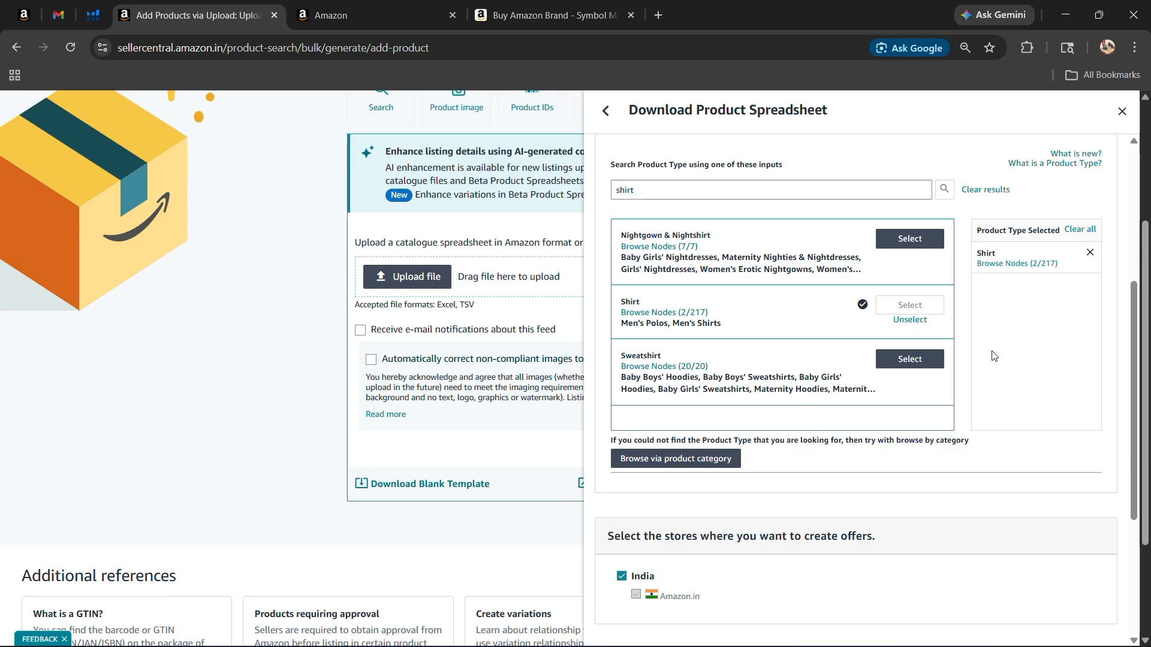
{"action": "scroll", "coordinate": [994, 356], "scroll_direction": "down", "scroll_amount": 6}
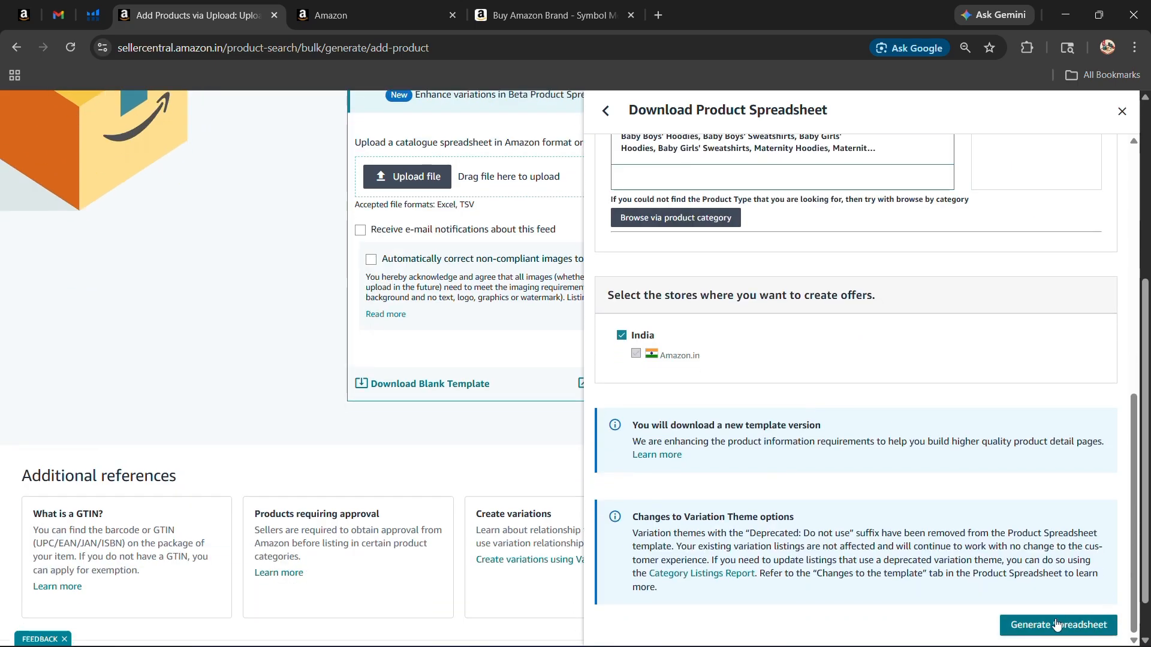
{"action": "left_click", "coordinate": [1048, 627]}
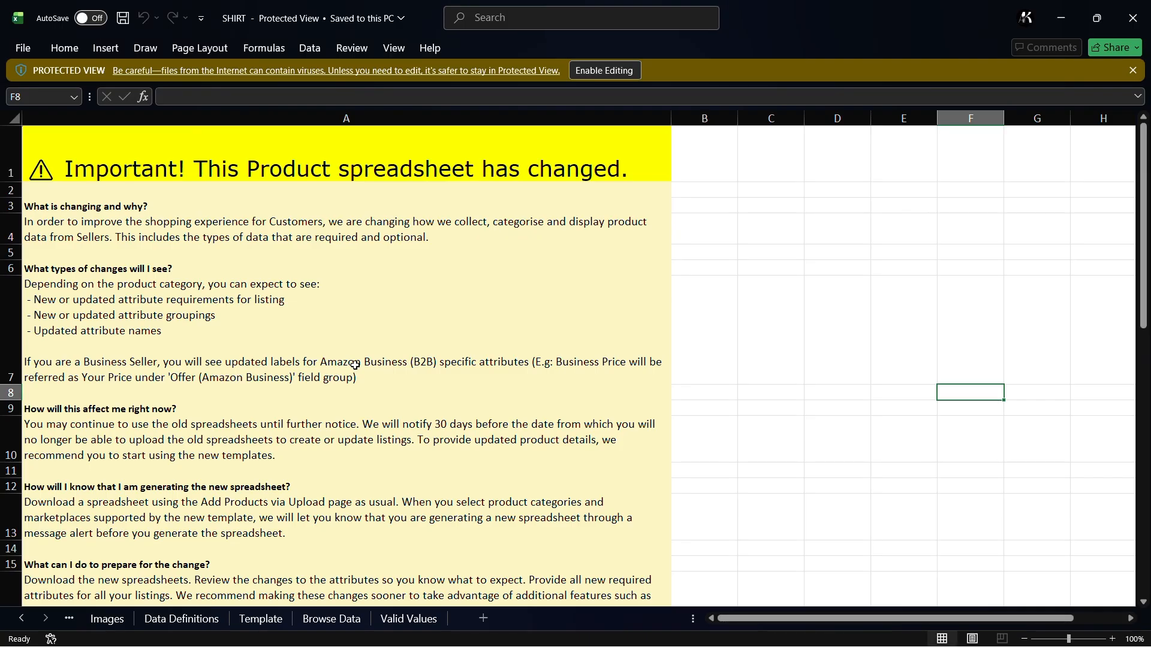
Step: Enable editing in the downloaded SHIRT workbook and show its Template sheet
{"action": "left_click", "coordinate": [600, 71]}
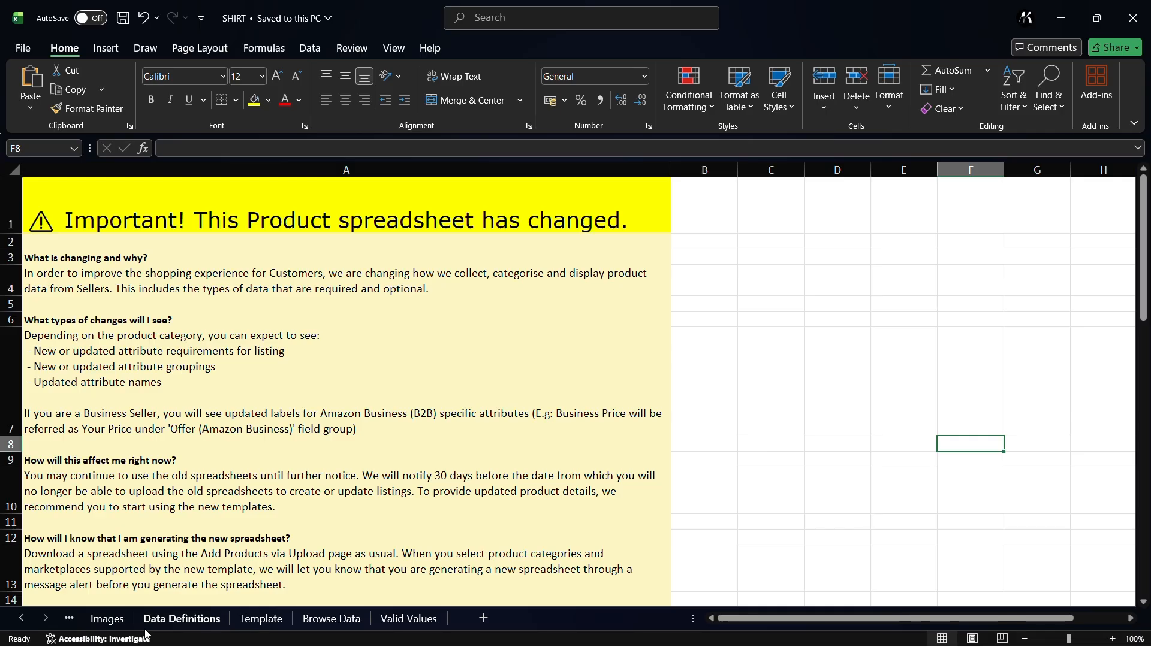
{"action": "left_click", "coordinate": [255, 620]}
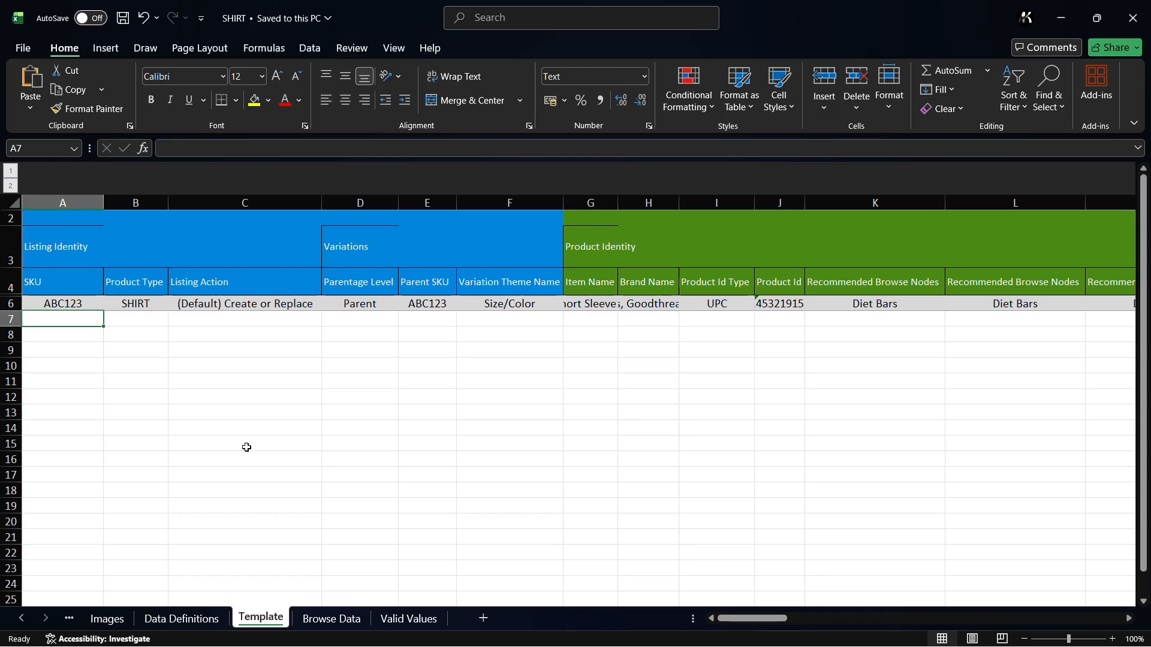
Step: Look through the Template sheet's columns along row 7, from SKU across to the athlete column
{"action": "key", "text": "Right"}
{"action": "key", "text": "Right"}
{"action": "key", "text": "Right"}
{"action": "key", "text": "Right"}
{"action": "key", "text": "Right"}
{"action": "key", "text": "Right"}
{"action": "key", "text": "Right"}
{"action": "key", "text": "Right"}
{"action": "key", "text": "Right"}
{"action": "key", "text": "Right"}
{"action": "key", "text": "Right"}
{"action": "key", "text": "Right"}
{"action": "key", "text": "Right"}
{"action": "key", "text": "Right"}
{"action": "key", "text": "Right"}
{"action": "key", "text": "Right"}
{"action": "key", "text": "Right"}
{"action": "key", "text": "Right"}
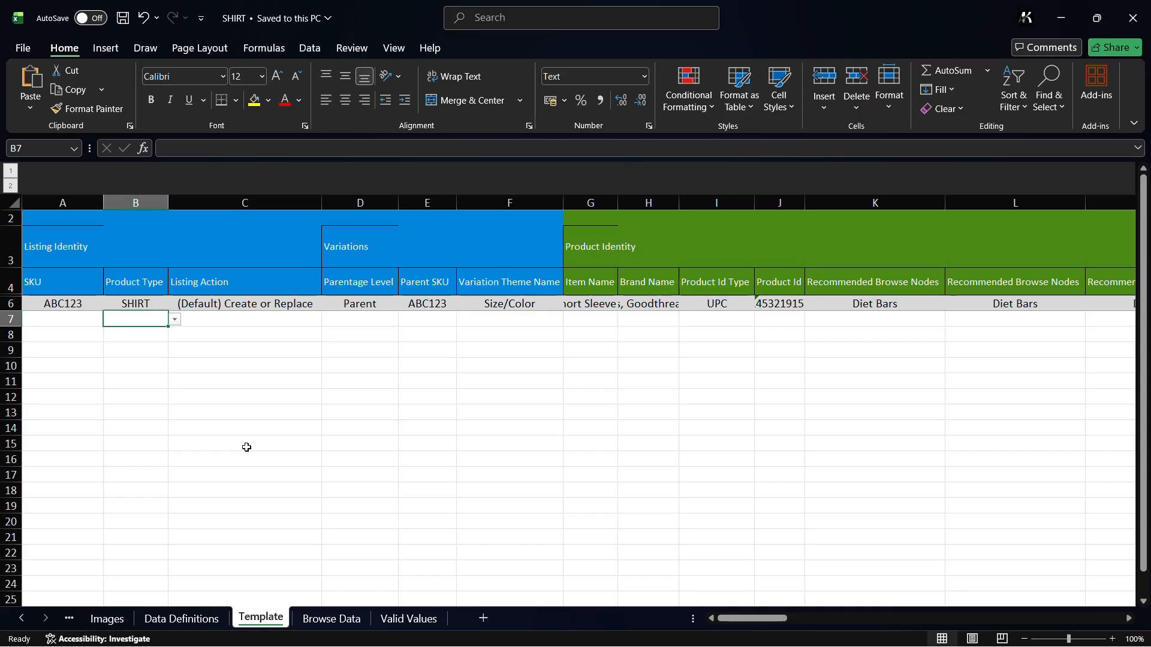
{"action": "key", "text": "Right"}
{"action": "key", "text": "Right"}
{"action": "key", "text": "Right"}
{"action": "key", "text": "Right"}
{"action": "key", "text": "Right"}
{"action": "key", "text": "Right"}
{"action": "key", "text": "Right"}
{"action": "key", "text": "Right"}
{"action": "key", "text": "Right"}
{"action": "key", "text": "Right"}
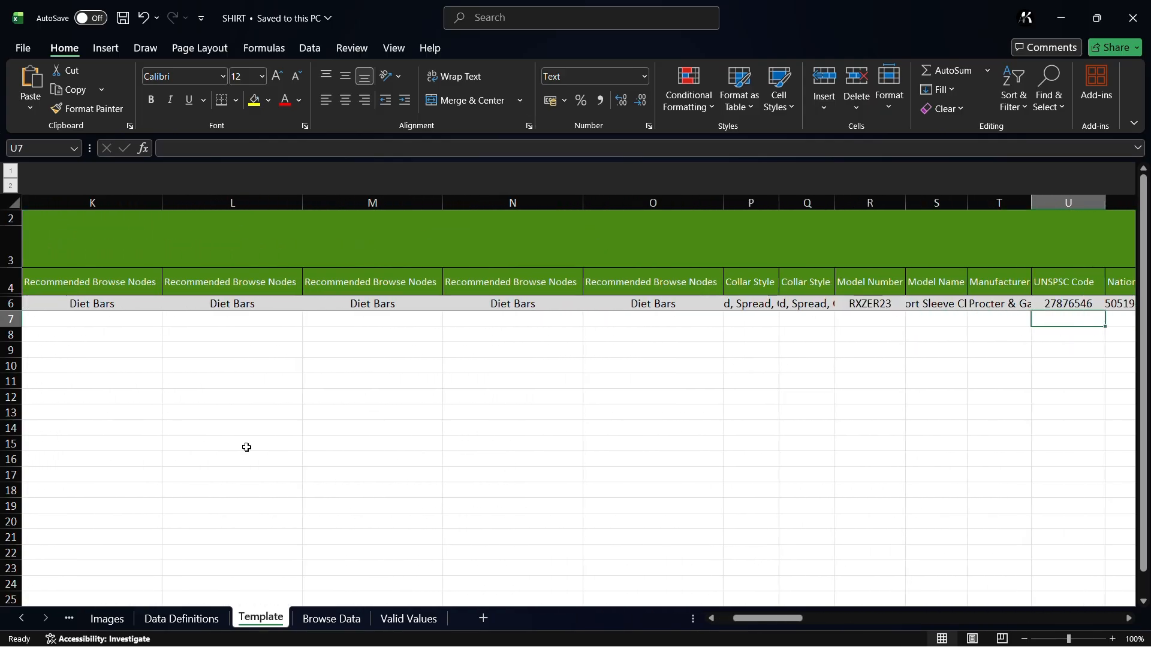
{"action": "key", "text": "Right"}
{"action": "key", "text": "Right"}
{"action": "key", "text": "Right"}
{"action": "key", "text": "Right"}
{"action": "key", "text": "Right"}
{"action": "key", "text": "Right"}
{"action": "key", "text": "Right"}
{"action": "key", "text": "Right"}
{"action": "key", "text": "Right"}
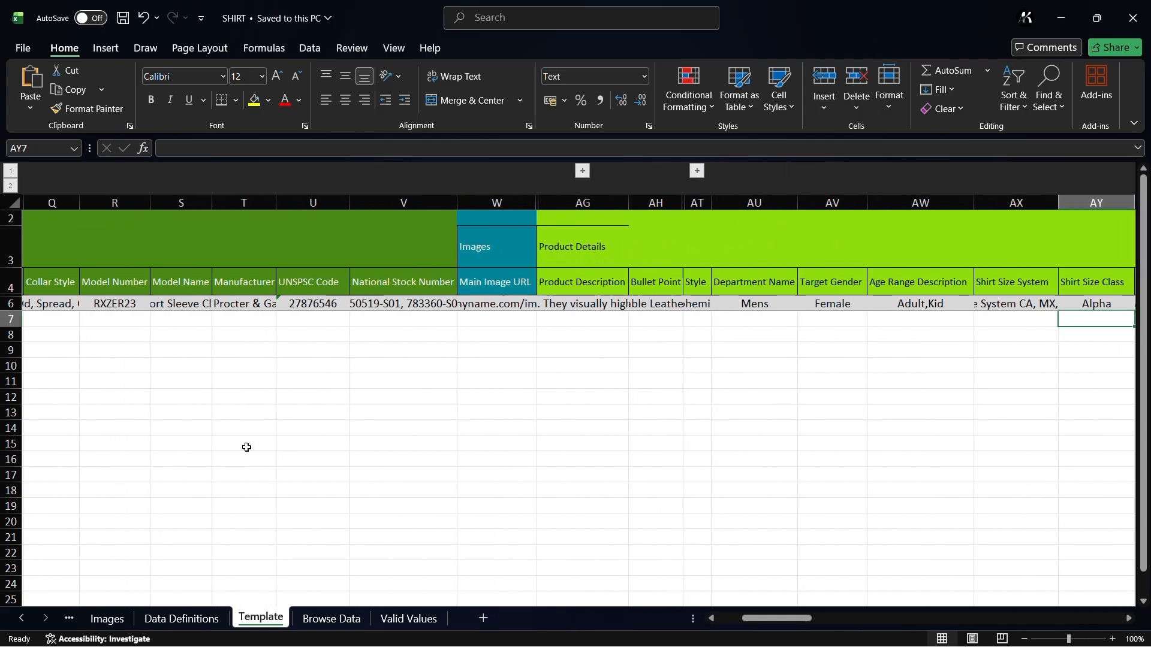
{"action": "key", "text": "Right"}
{"action": "key", "text": "Right"}
{"action": "key", "text": "Right"}
{"action": "key", "text": "Right"}
{"action": "key", "text": "Right"}
{"action": "key", "text": "Right"}
{"action": "key", "text": "Right"}
{"action": "key", "text": "Right"}
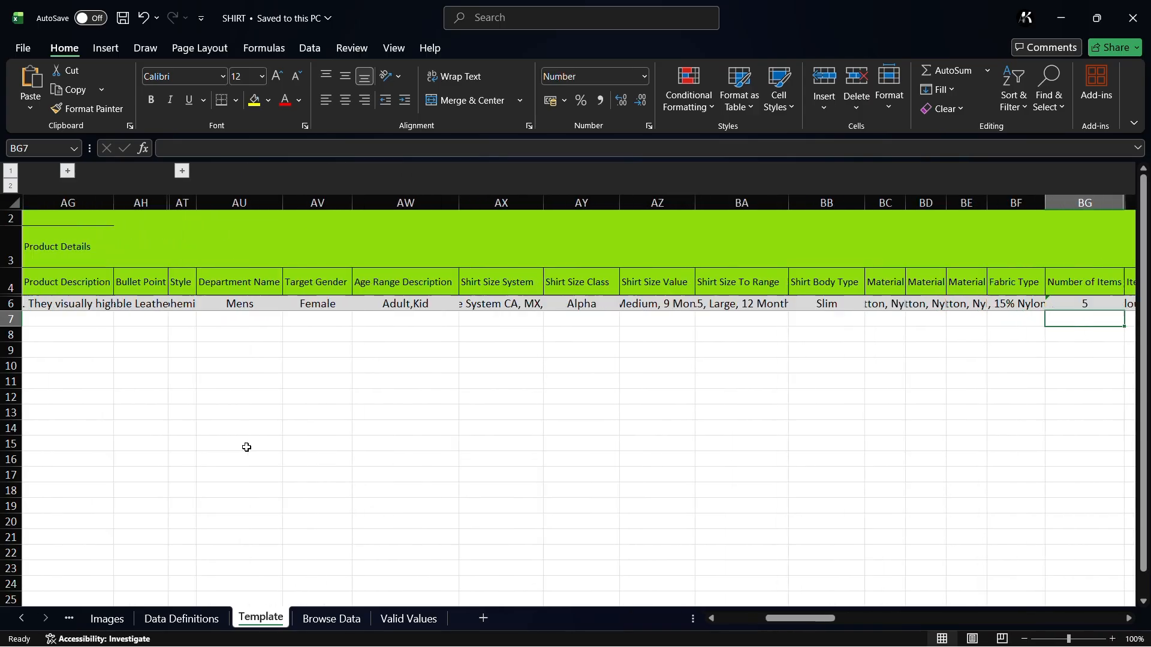
{"action": "key", "text": "Right"}
{"action": "key", "text": "Right"}
{"action": "key", "text": "Right"}
{"action": "key", "text": "Right"}
{"action": "key", "text": "Right"}
{"action": "key", "text": "Right"}
{"action": "key", "text": "Right"}
{"action": "key", "text": "Right"}
{"action": "key", "text": "Right"}
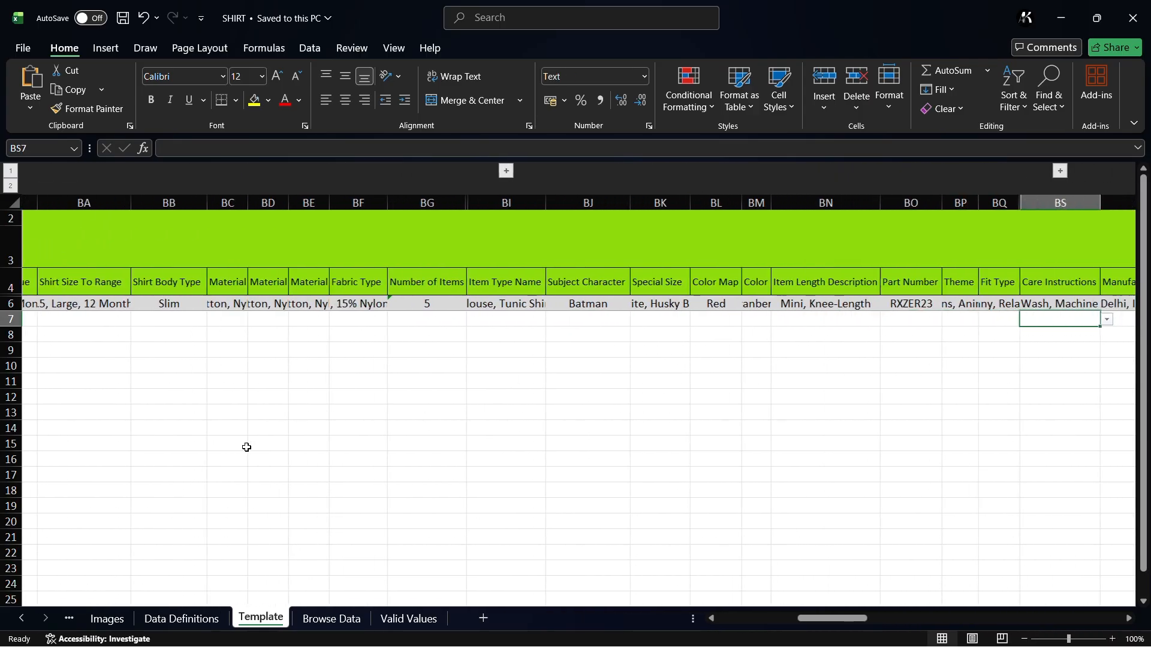
{"action": "key", "text": "Right"}
{"action": "key", "text": "Right"}
{"action": "key", "text": "Right"}
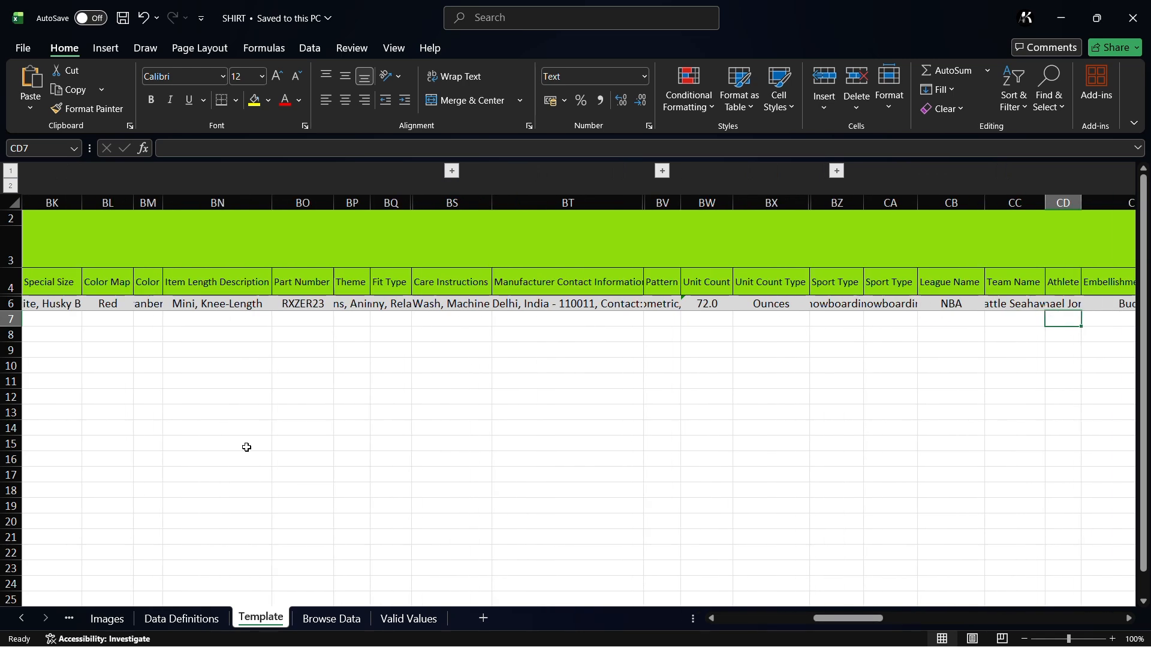
Step: Review the Data Definitions sheet, checking the Product Type row's example and requirement and the attributes further down
{"action": "left_click", "coordinate": [180, 619]}
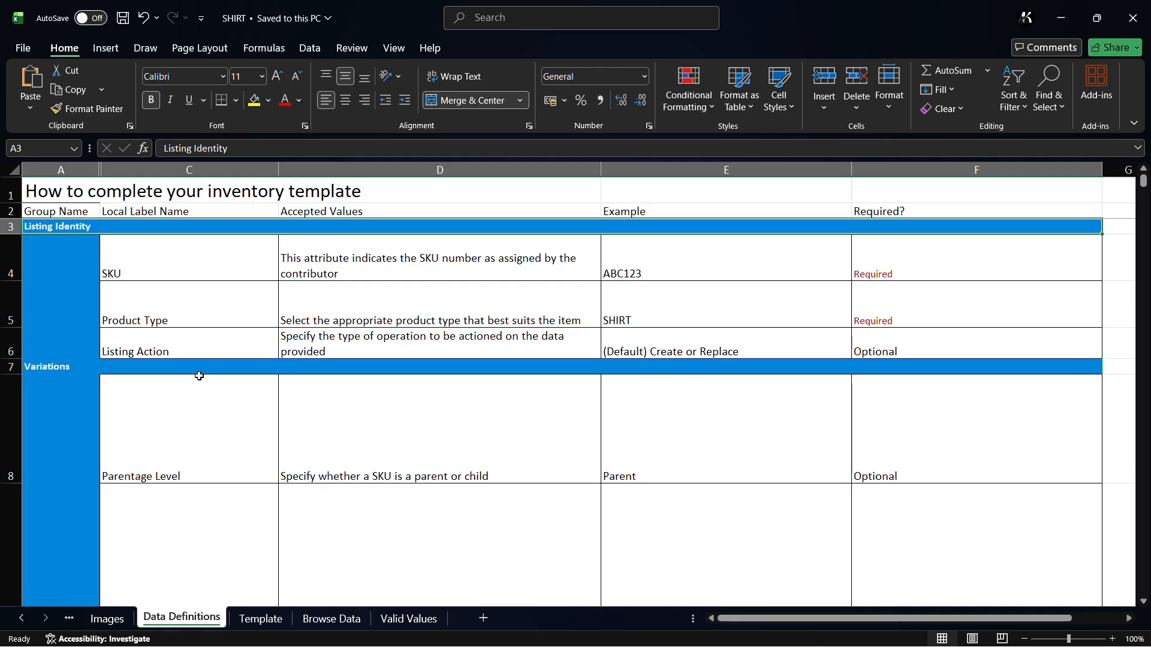
{"action": "left_click", "coordinate": [181, 319]}
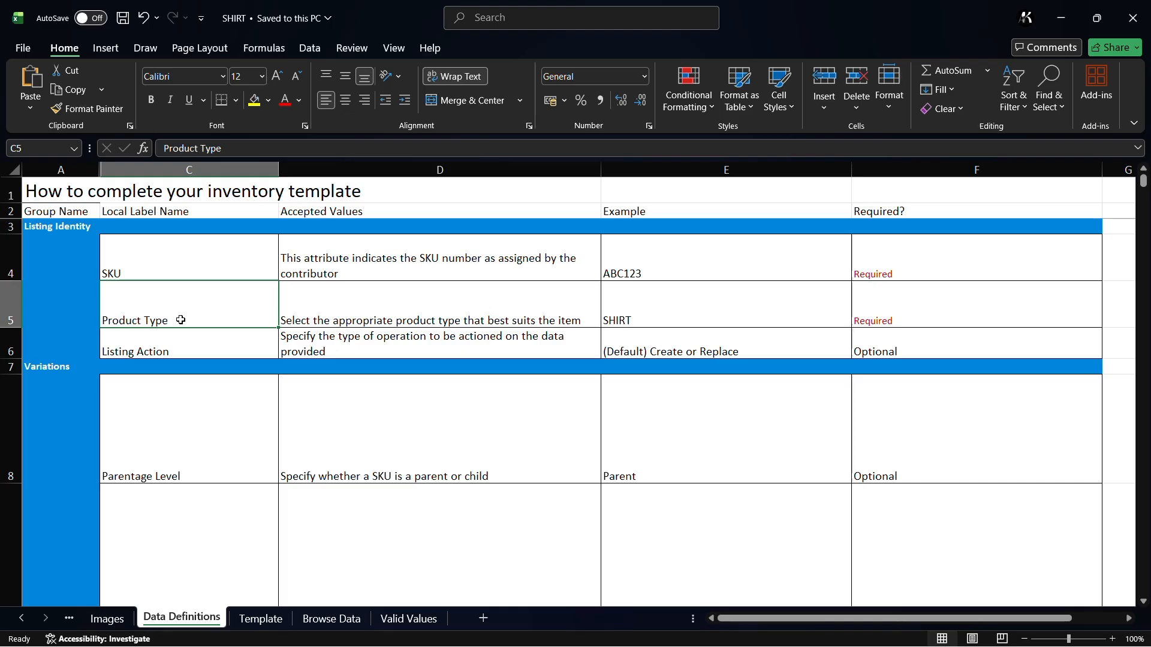
{"action": "left_click", "coordinate": [667, 306]}
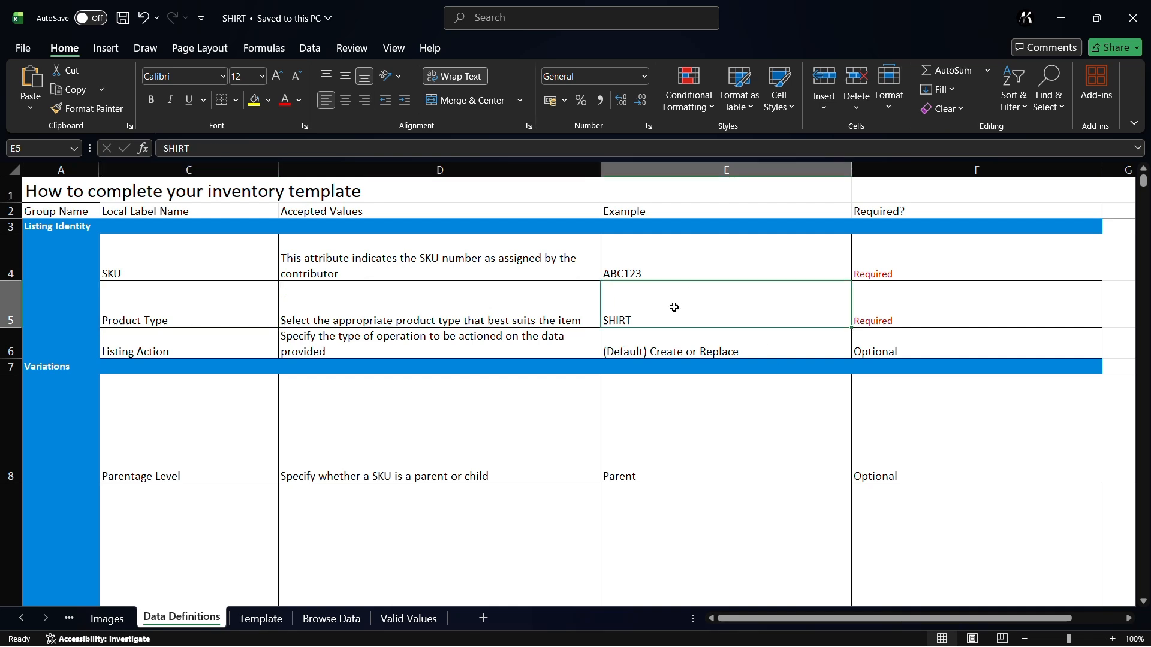
{"action": "left_click", "coordinate": [898, 304]}
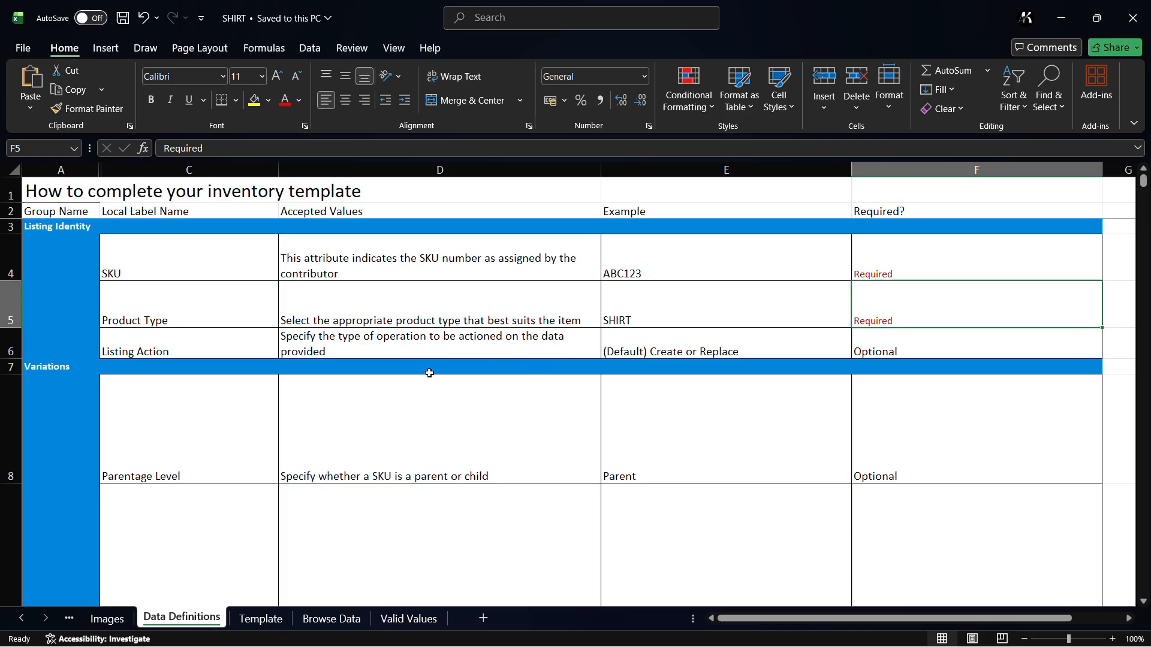
{"action": "scroll", "coordinate": [429, 372], "scroll_direction": "down", "scroll_amount": 4}
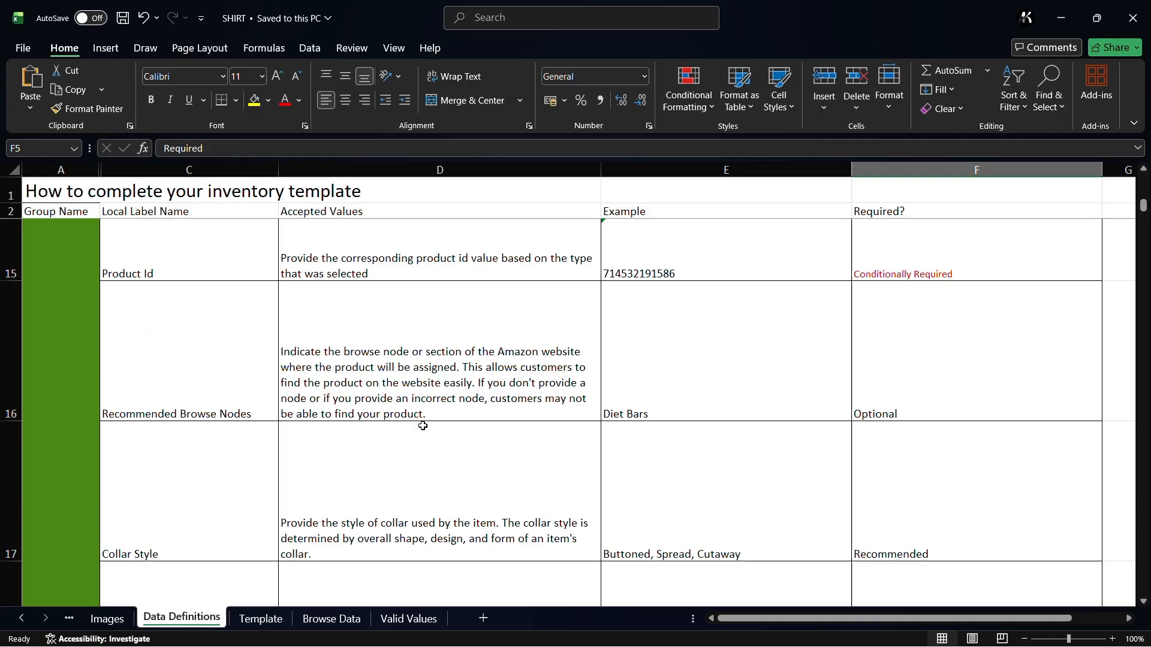
Step: Enter ABC123 as the SKU in the first empty row of the Template sheet
{"action": "left_click", "coordinate": [260, 619]}
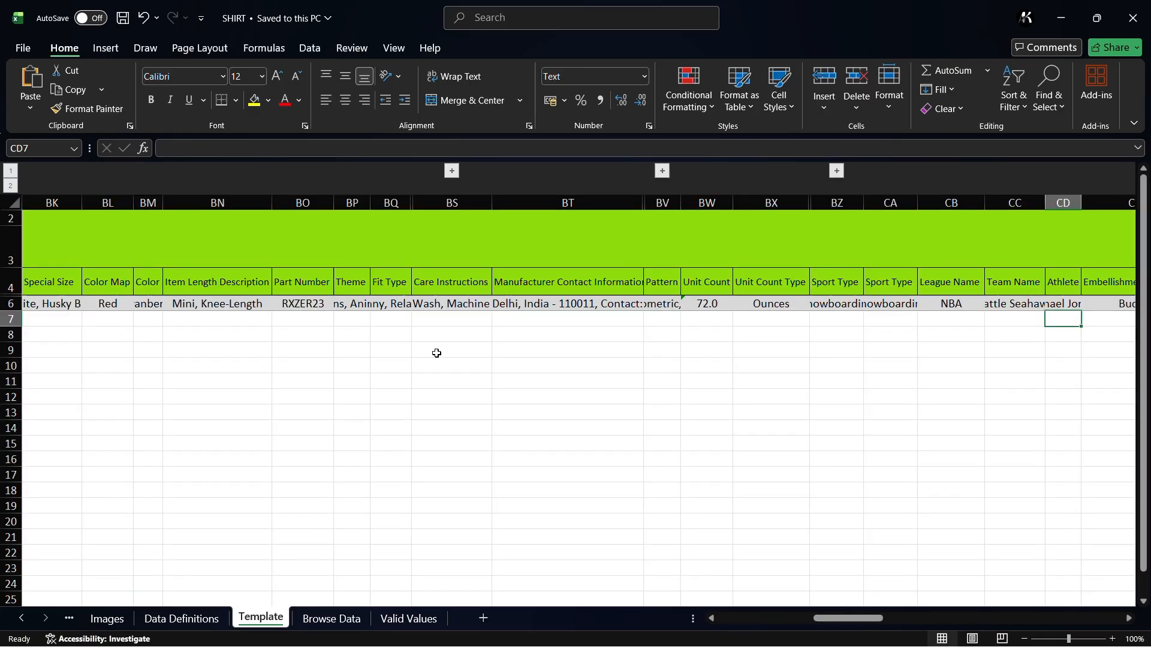
{"action": "key", "text": "Home"}
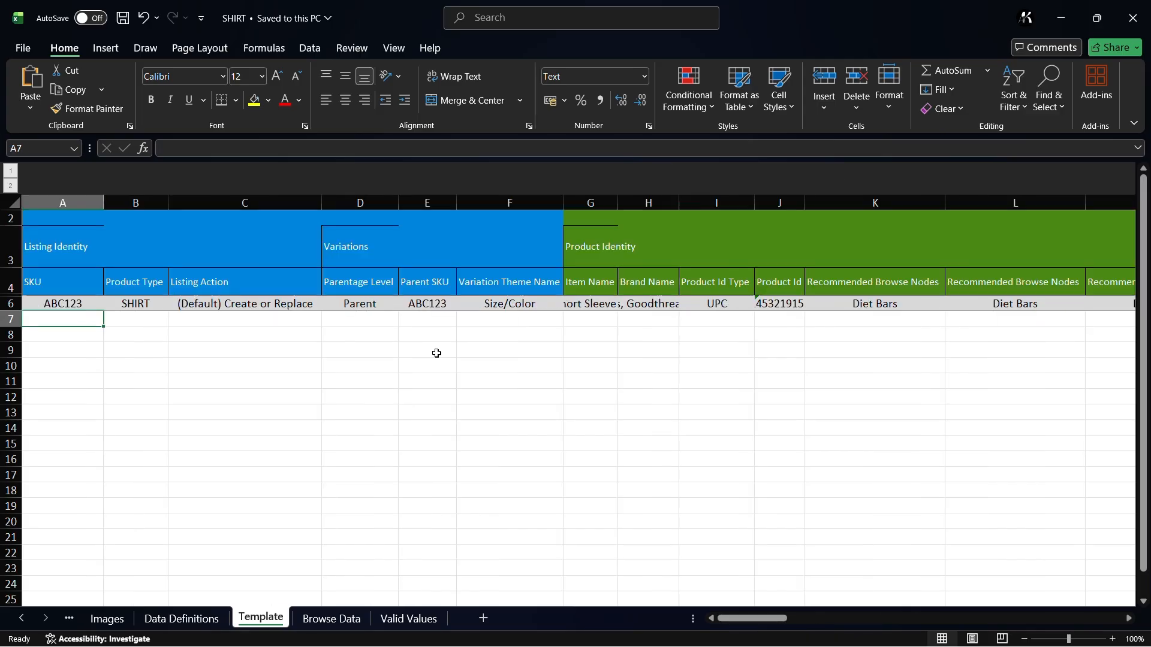
{"action": "type", "text": "ABC123"}
{"action": "key", "text": "Tab"}
Step: Look through the remaining columns of the new SKU's row, across to the Neck Style columns
{"action": "key", "text": "Tab"}
{"action": "key", "text": "Tab"}
{"action": "key", "text": "Tab"}
{"action": "key", "text": "Tab"}
{"action": "key", "text": "Tab"}
{"action": "key", "text": "Tab"}
{"action": "key", "text": "Tab"}
{"action": "key", "text": "Tab"}
{"action": "key", "text": "Tab"}
{"action": "key", "text": "Tab"}
{"action": "key", "text": "Tab"}
{"action": "key", "text": "Tab"}
{"action": "key", "text": "Tab"}
{"action": "key", "text": "Tab"}
{"action": "key", "text": "Tab"}
{"action": "key", "text": "Tab"}
{"action": "key", "text": "Tab"}
{"action": "key", "text": "Tab"}
{"action": "key", "text": "Tab"}
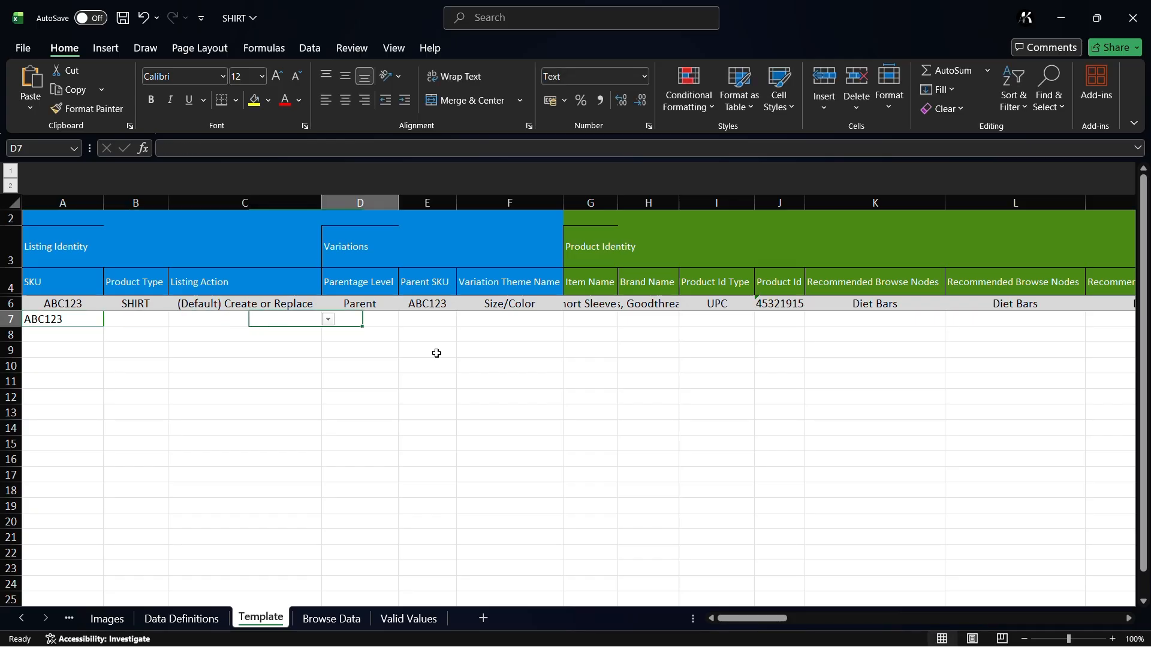
{"action": "key", "text": "Tab"}
{"action": "key", "text": "Tab"}
{"action": "key", "text": "Tab"}
{"action": "key", "text": "Tab"}
{"action": "key", "text": "Tab"}
{"action": "key", "text": "Tab"}
{"action": "key", "text": "Tab"}
{"action": "key", "text": "Tab"}
{"action": "key", "text": "Tab"}
{"action": "key", "text": "Tab"}
{"action": "key", "text": "Tab"}
{"action": "key", "text": "Tab"}
{"action": "key", "text": "Tab"}
{"action": "key", "text": "Tab"}
{"action": "key", "text": "Tab"}
{"action": "key", "text": "Tab"}
{"action": "key", "text": "Tab"}
{"action": "key", "text": "Tab"}
{"action": "key", "text": "Tab"}
{"action": "key", "text": "Tab"}
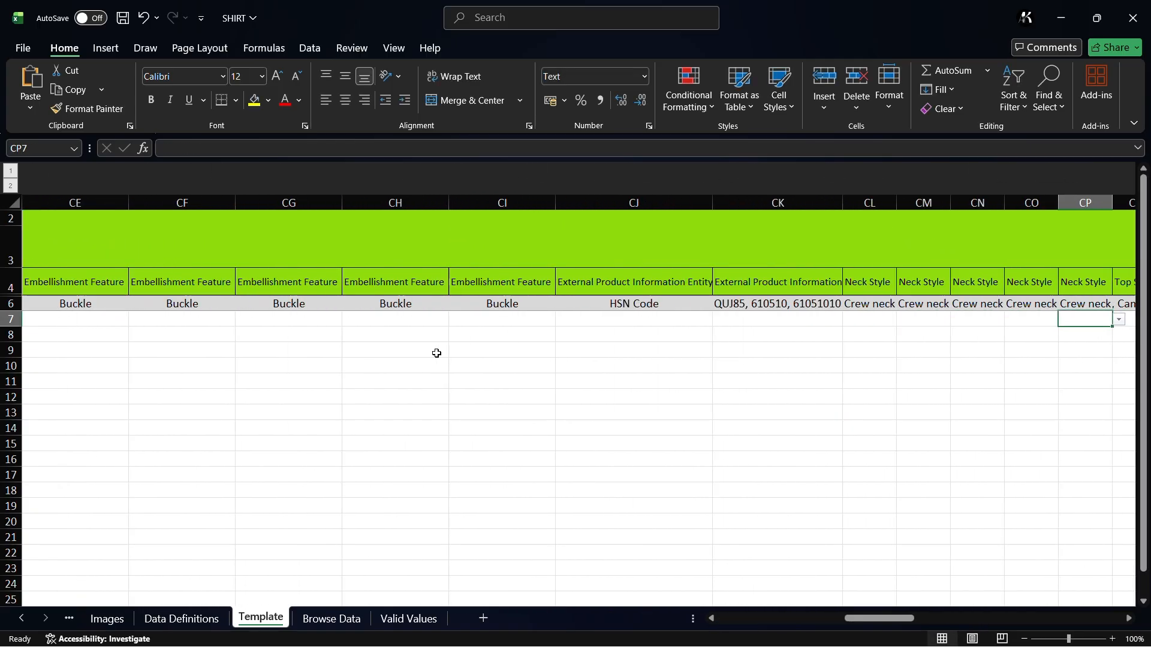
Step: Save the workbook, switch back to Seller Central in the browser and close the Download Product Spreadsheet pane
{"action": "key", "text": "ctrl+s"}
{"action": "key", "text": "alt+Tab"}
{"action": "key", "text": "alt+Tab"}
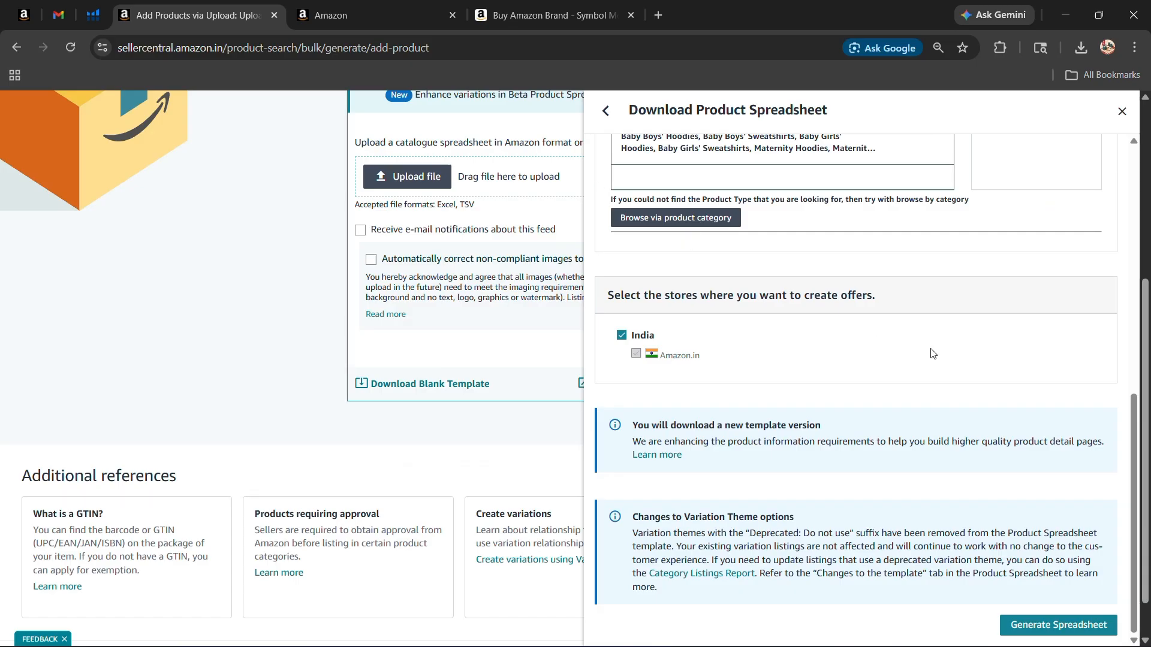
{"action": "scroll", "coordinate": [933, 355], "scroll_direction": "up", "scroll_amount": 5}
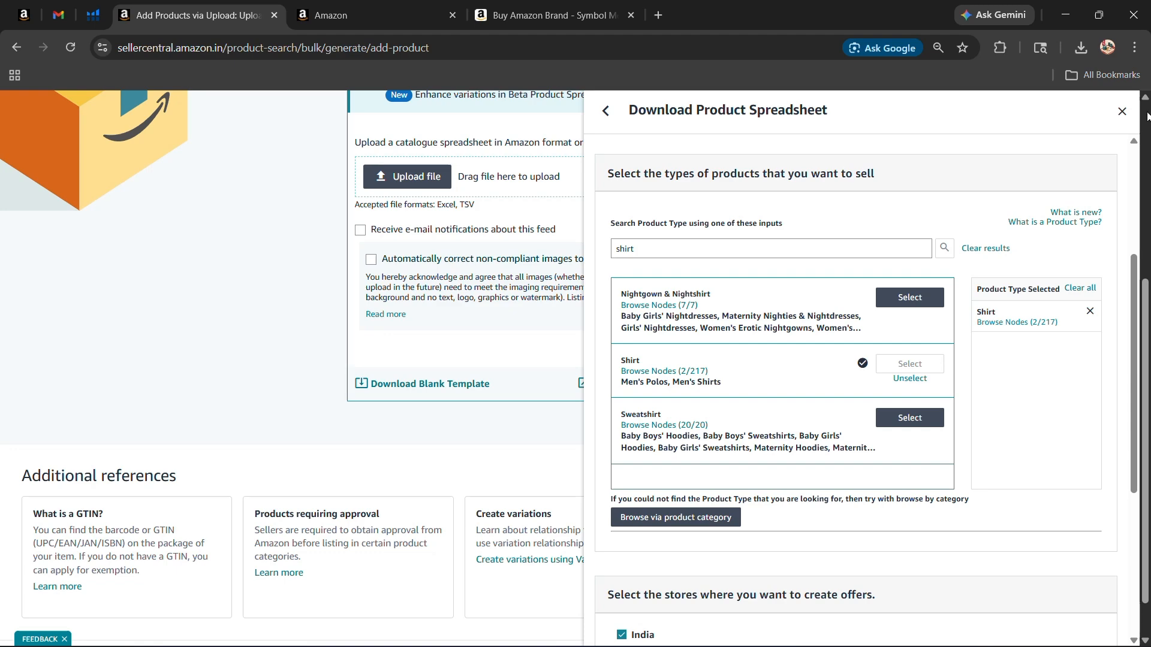
{"action": "left_click", "coordinate": [1123, 114]}
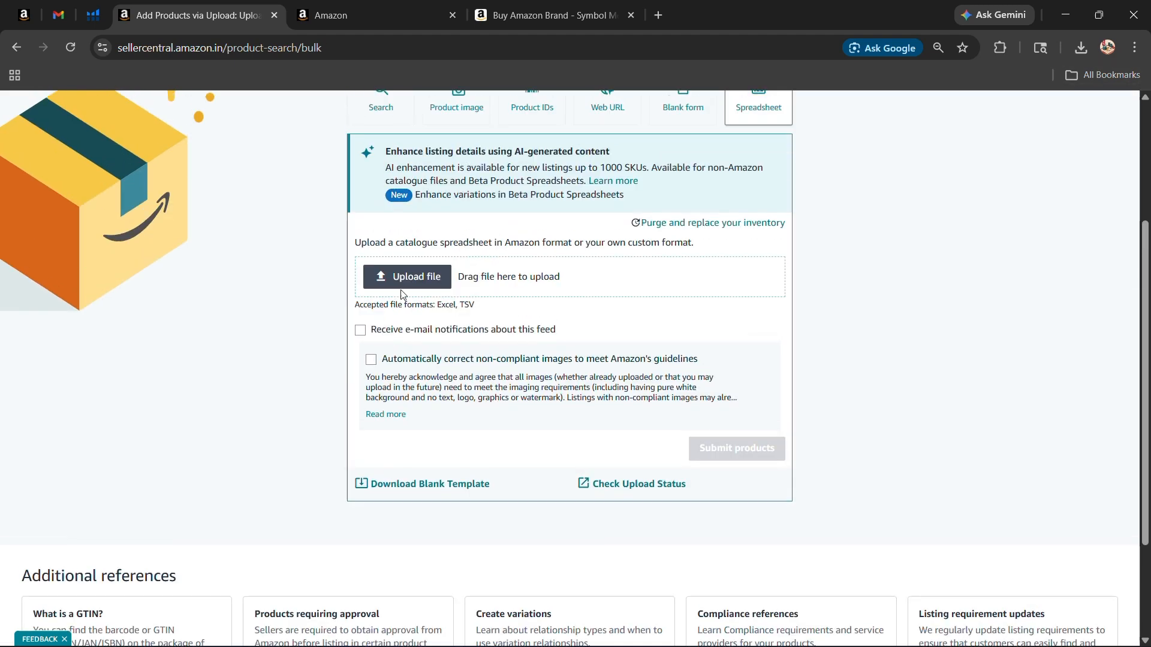
Step: Upload the SHIRT.xlsm spreadsheet from Downloads and delete it from the upload form
{"action": "left_click", "coordinate": [429, 279]}
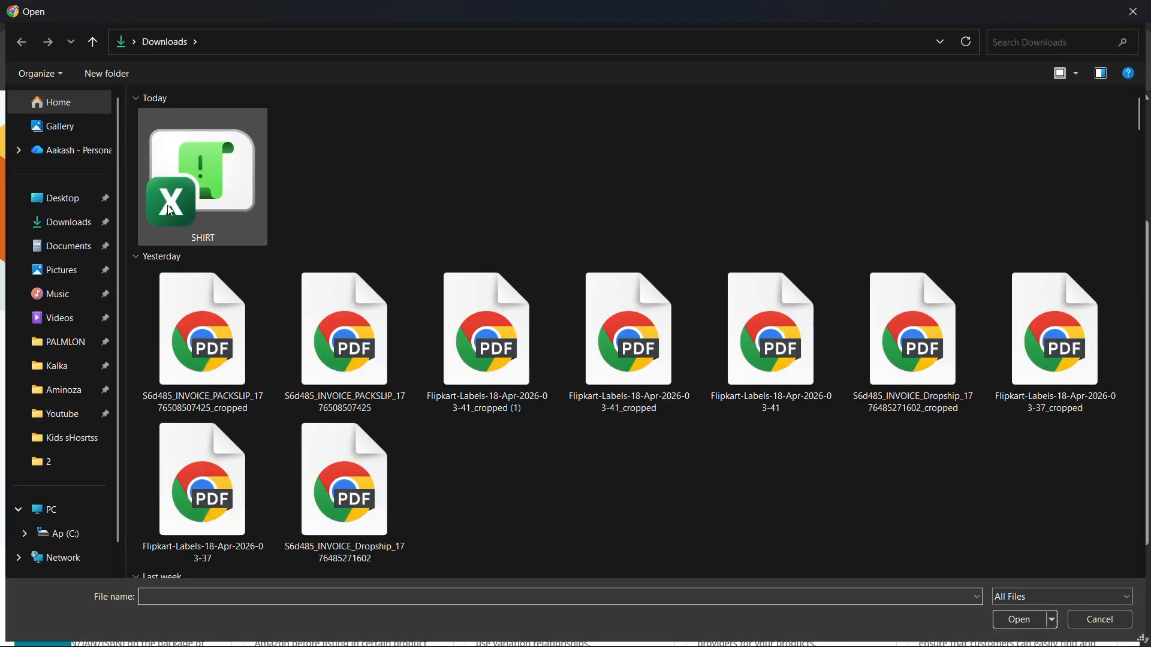
{"action": "double_click", "coordinate": [227, 204]}
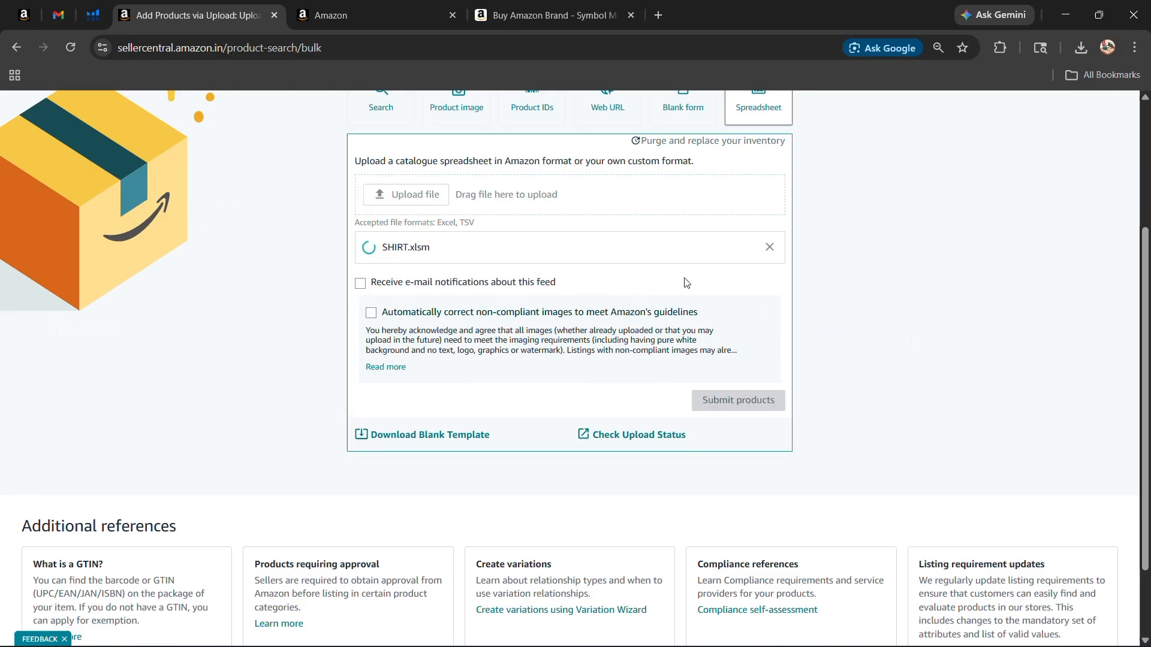
{"action": "left_click", "coordinate": [770, 247]}
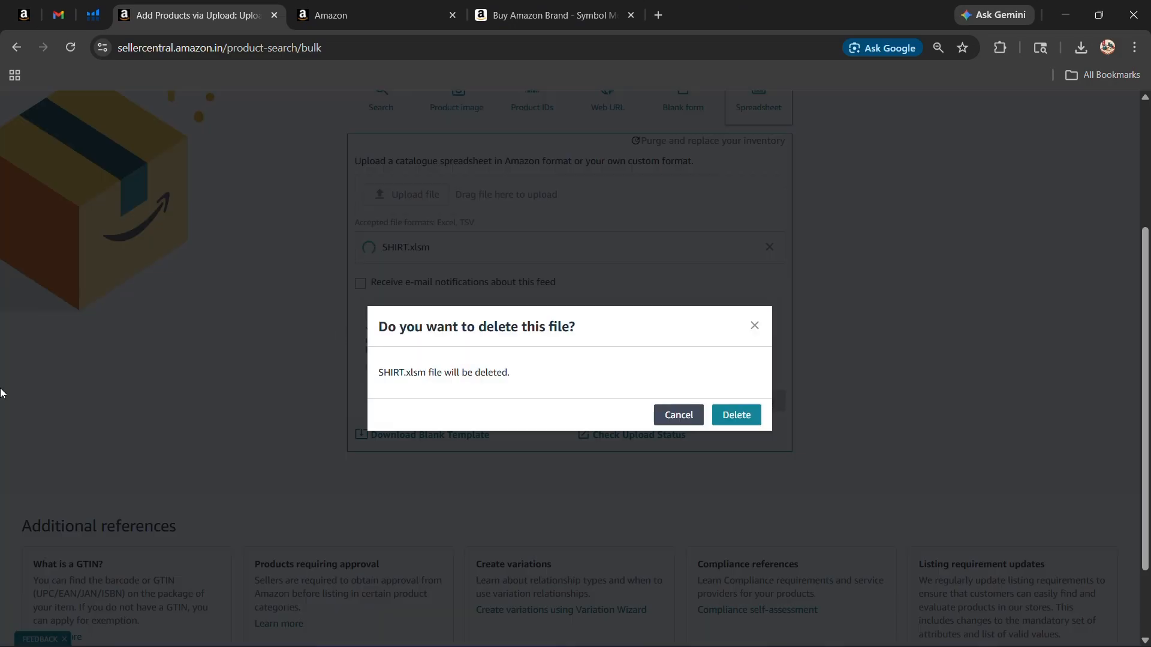
{"action": "left_click", "coordinate": [737, 417]}
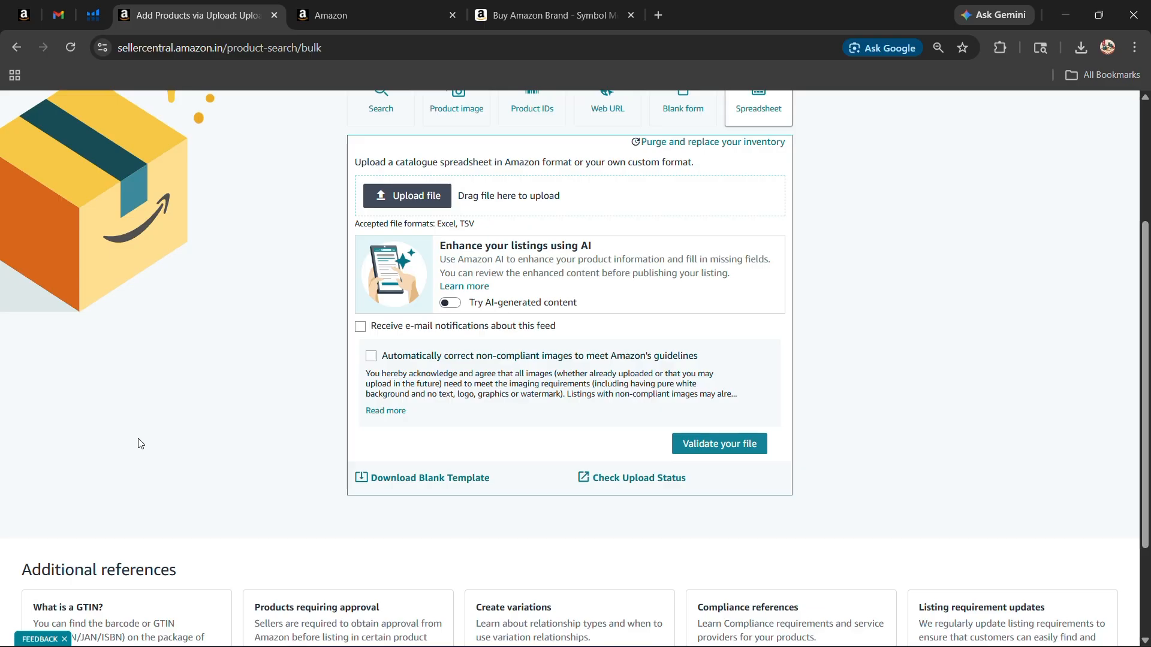
Step: Look over the spreadsheet upload options and open the Check Upload Status page
{"action": "scroll", "coordinate": [141, 444], "scroll_direction": "up", "scroll_amount": 3}
{"action": "scroll", "coordinate": [141, 445], "scroll_direction": "down", "scroll_amount": 3}
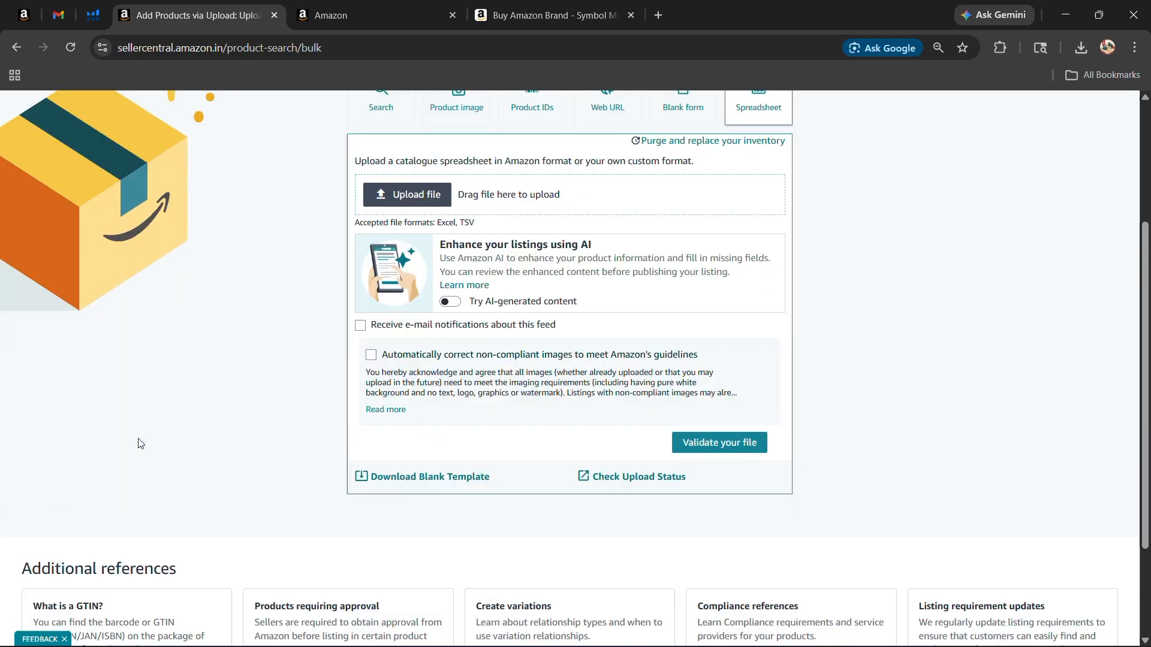
{"action": "scroll", "coordinate": [139, 443], "scroll_direction": "up", "scroll_amount": 2}
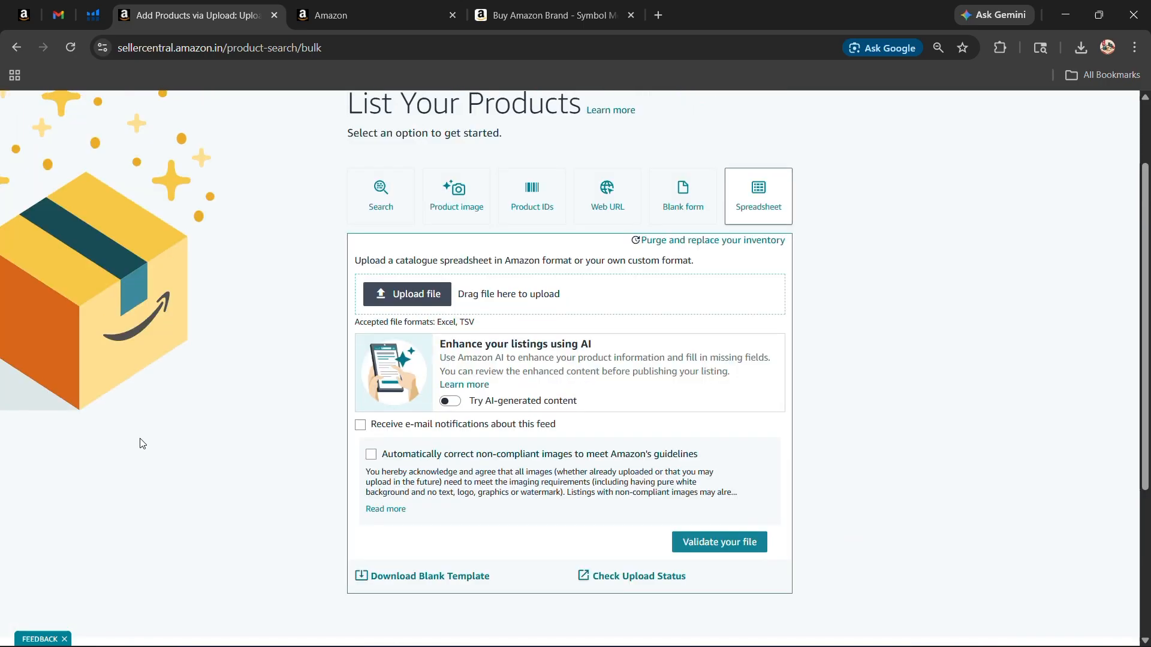
{"action": "scroll", "coordinate": [147, 443], "scroll_direction": "down", "scroll_amount": 4}
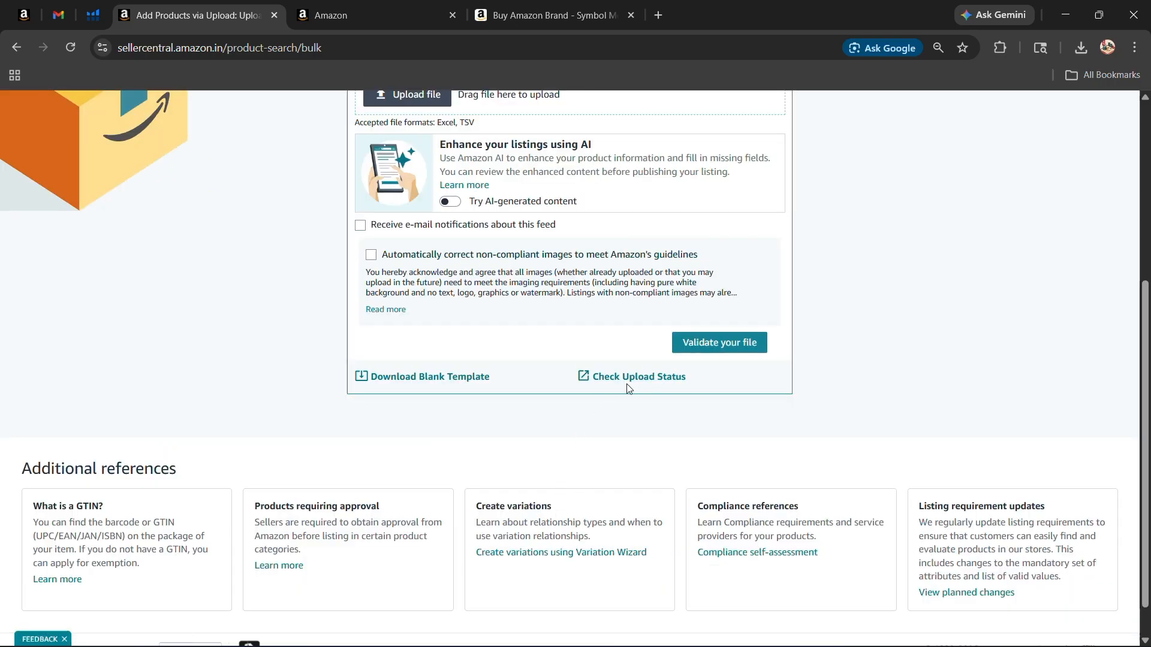
{"action": "left_click", "coordinate": [648, 384]}
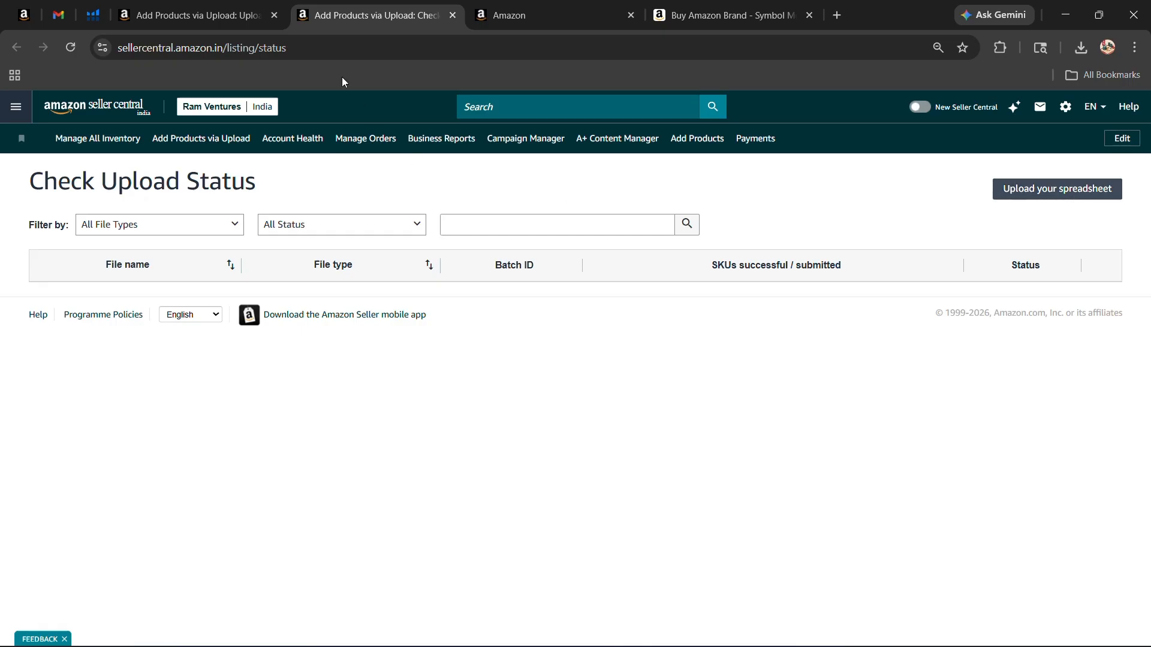
Step: Switch back to the Add Products via Upload page and open Upload Images from the Catalogue section
{"action": "left_click", "coordinate": [15, 107]}
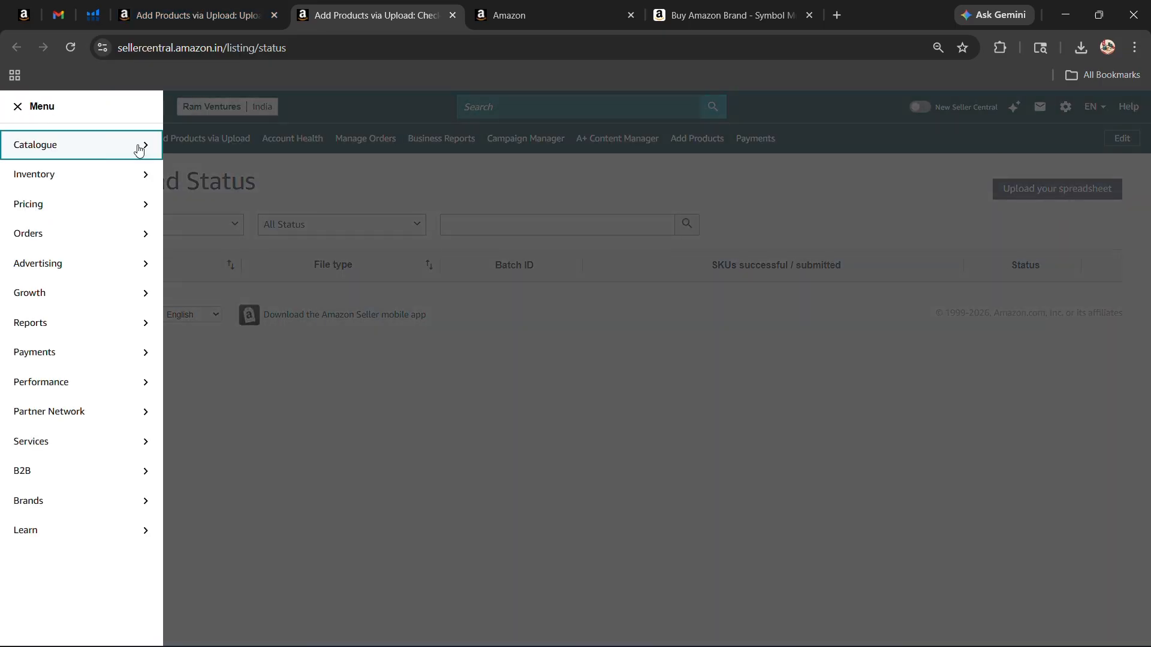
{"action": "key", "text": "ctrl+shift+Tab"}
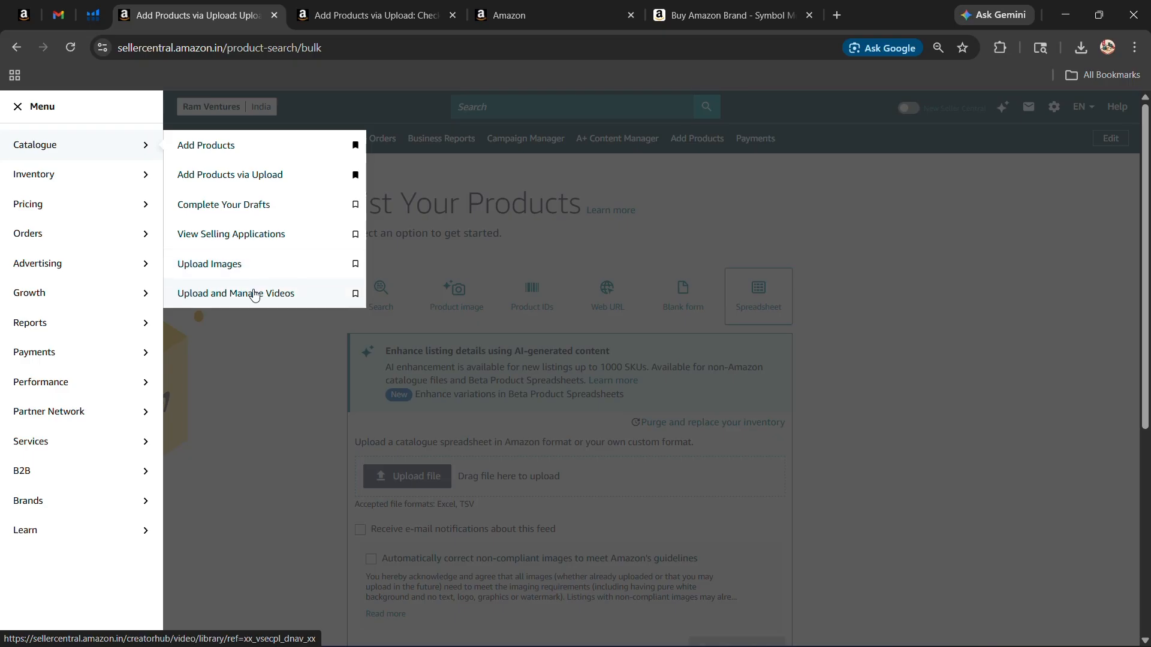
{"action": "left_click", "coordinate": [265, 262]}
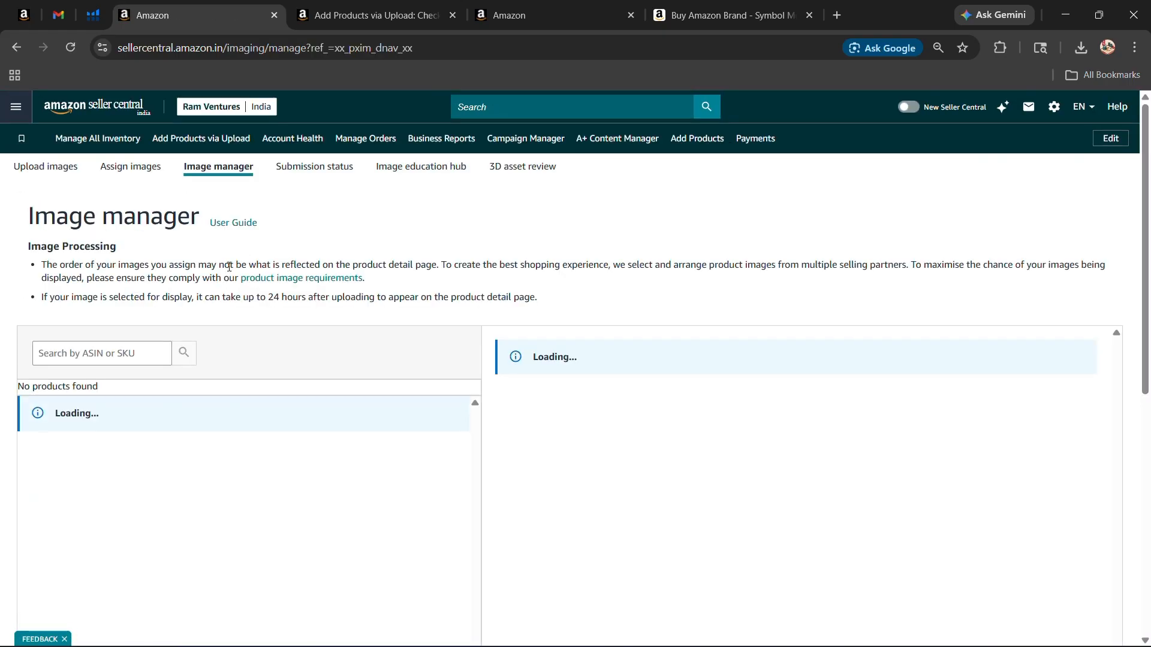
Step: Look over the Image manager's product search, product list and image upload slots for the dumpling maker listing
{"action": "left_click", "coordinate": [107, 355]}
{"action": "left_click", "coordinate": [106, 355]}
{"action": "left_click", "coordinate": [333, 345]}
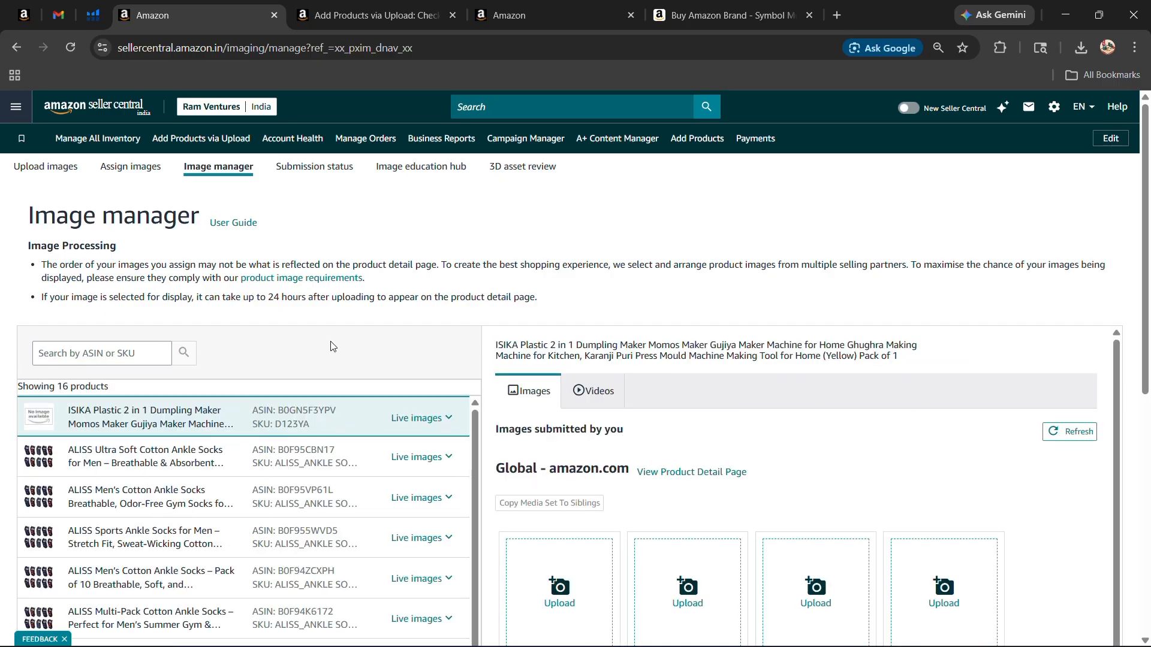
{"action": "scroll", "coordinate": [660, 431], "scroll_direction": "down", "scroll_amount": 2}
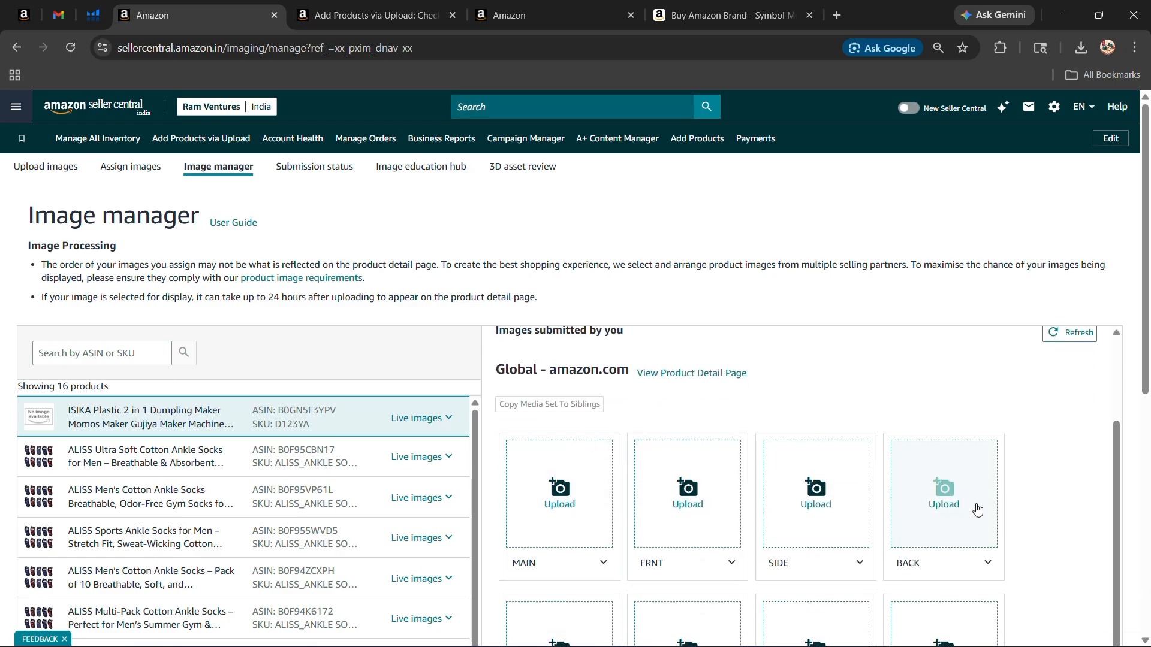
{"action": "left_click_drag", "start_coordinate": [1147, 265], "coordinate": [1146, 393]}
{"action": "scroll", "coordinate": [818, 360], "scroll_direction": "up", "scroll_amount": 6}
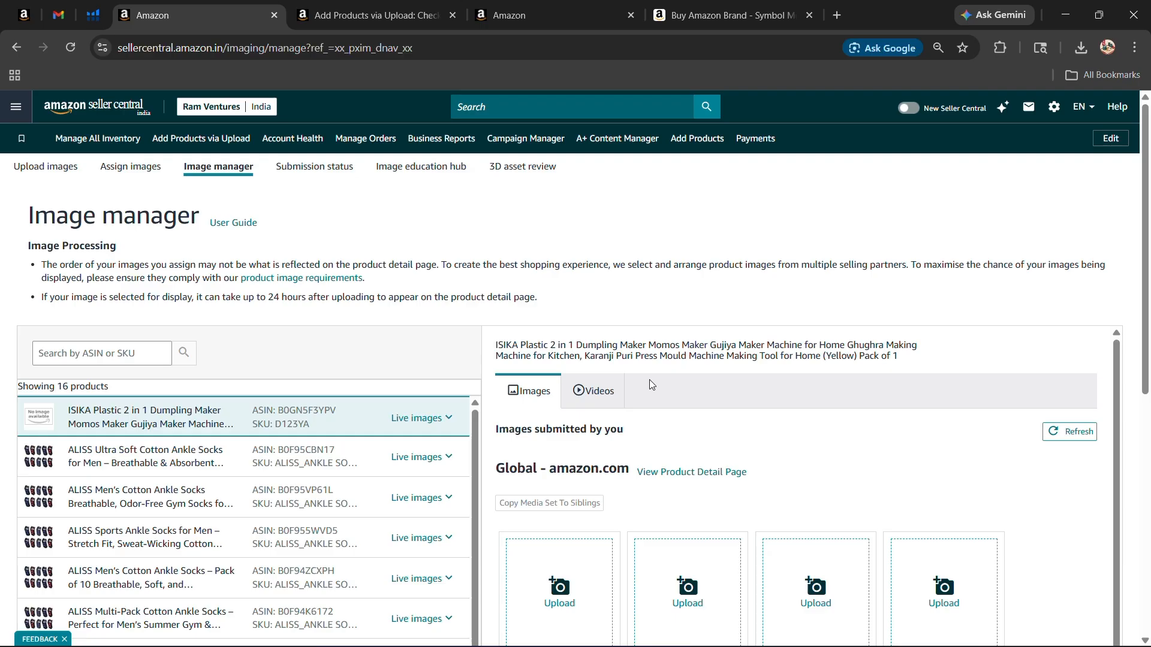
Step: Go to Upload and Manage Videos in the Catalogue section and open the form for uploading a new video
{"action": "left_click", "coordinate": [16, 106]}
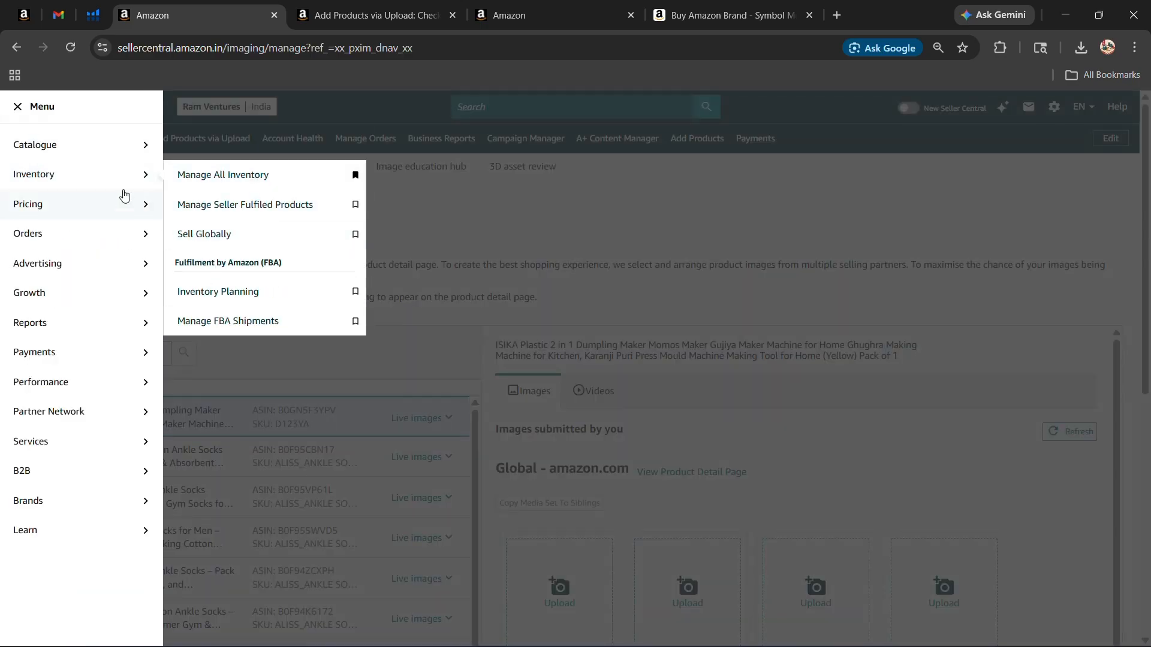
{"action": "mouse_move", "coordinate": [117, 157]}
{"action": "left_click", "coordinate": [245, 295]}
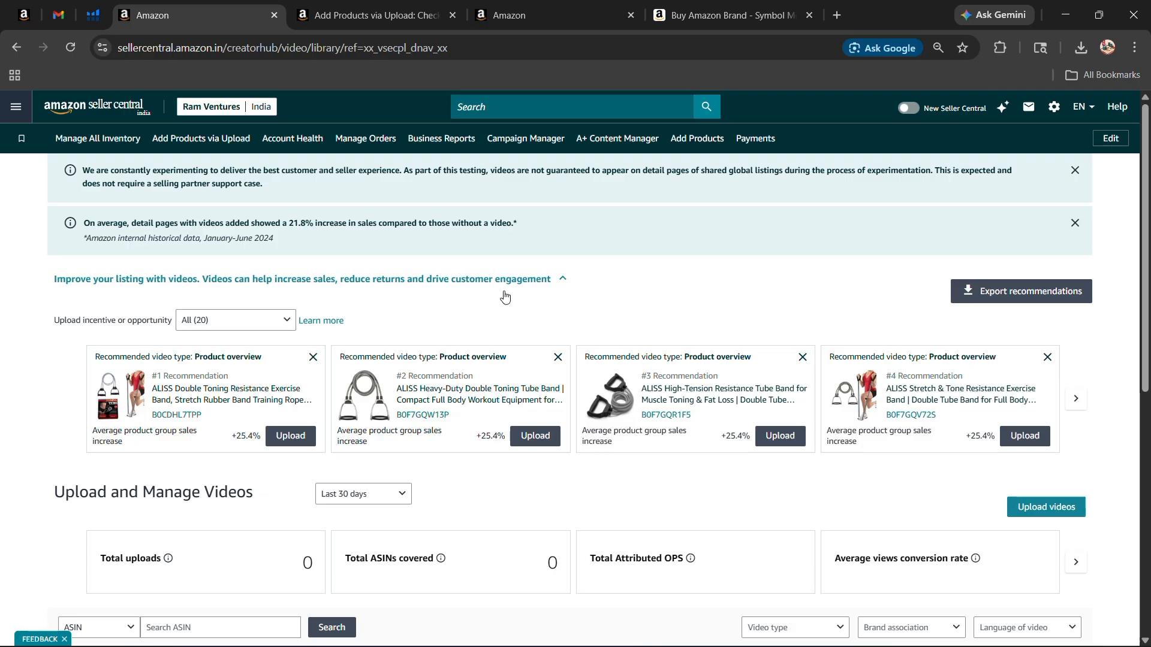
{"action": "scroll", "coordinate": [505, 297], "scroll_direction": "down", "scroll_amount": 2}
{"action": "left_click", "coordinate": [1050, 407]}
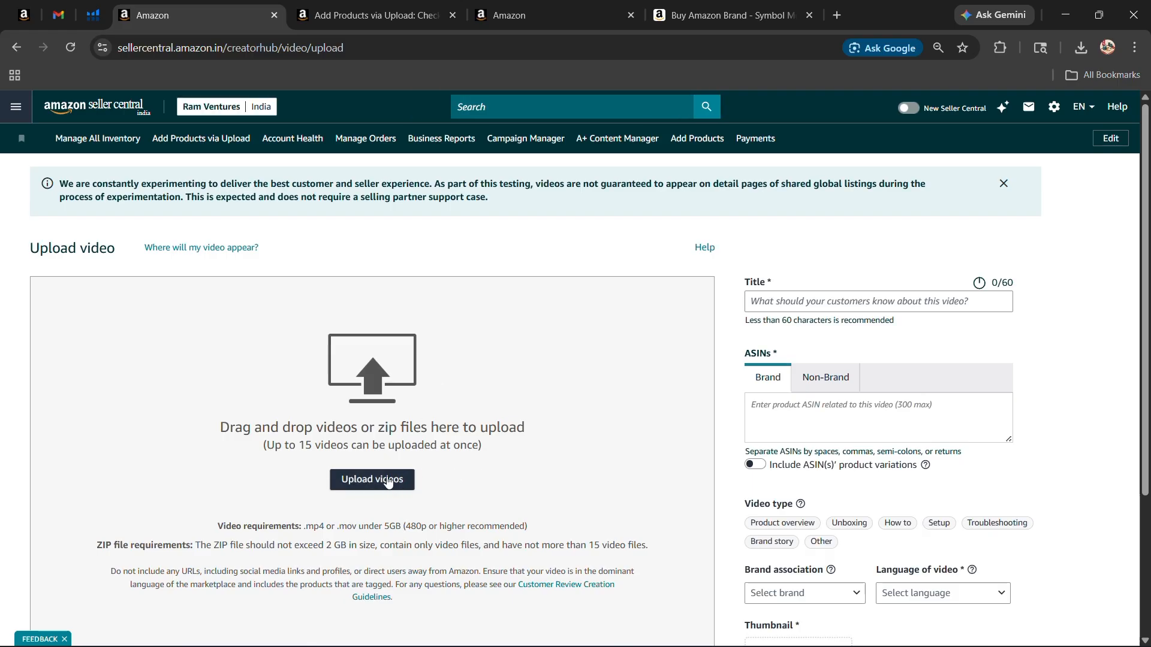
Step: Examine the video and ZIP file requirements, highlighting their text, and check the empty title and brand ASINs fields
{"action": "left_click_drag", "start_coordinate": [302, 530], "coordinate": [549, 533]}
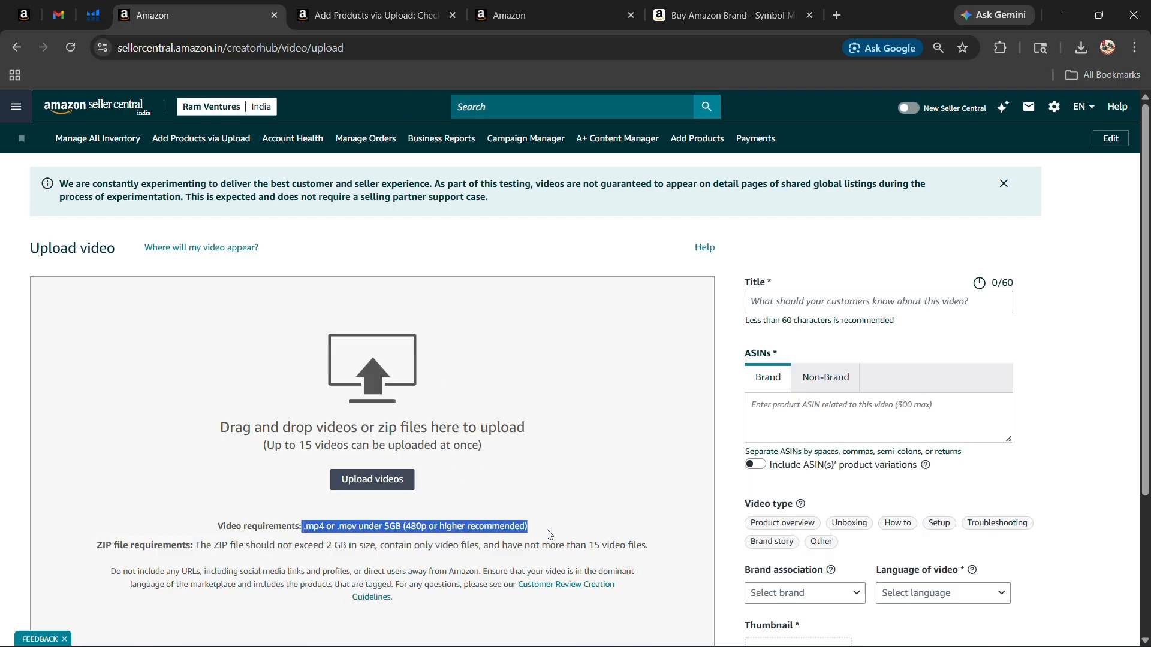
{"action": "left_click_drag", "start_coordinate": [190, 549], "coordinate": [645, 550]}
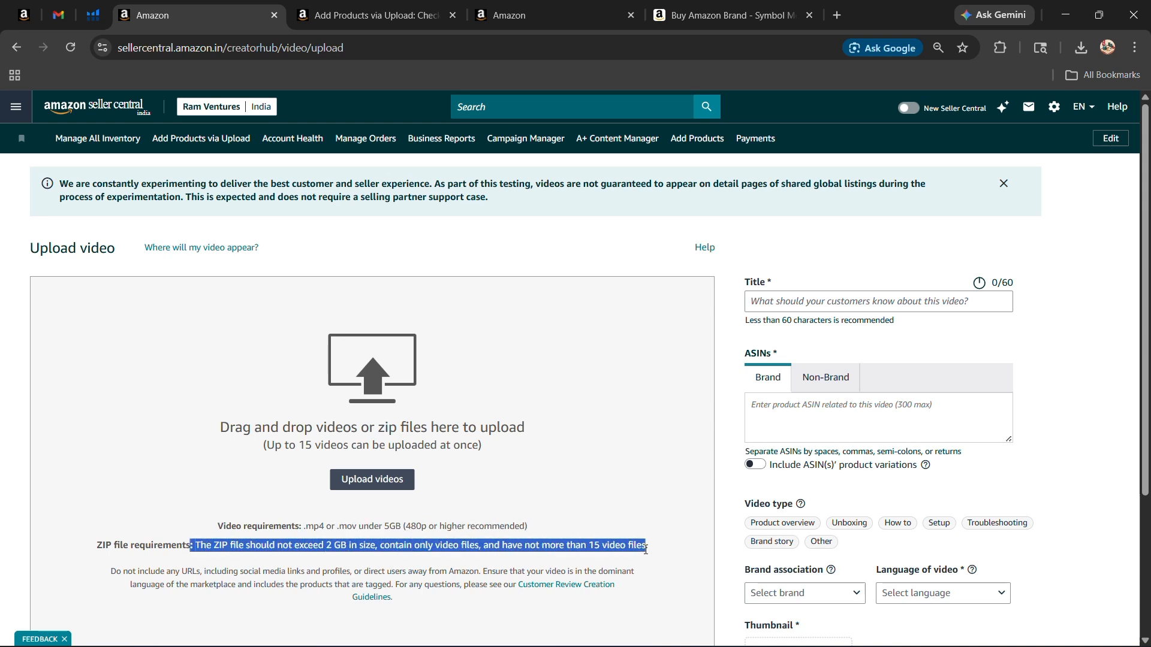
{"action": "left_click", "coordinate": [584, 459]}
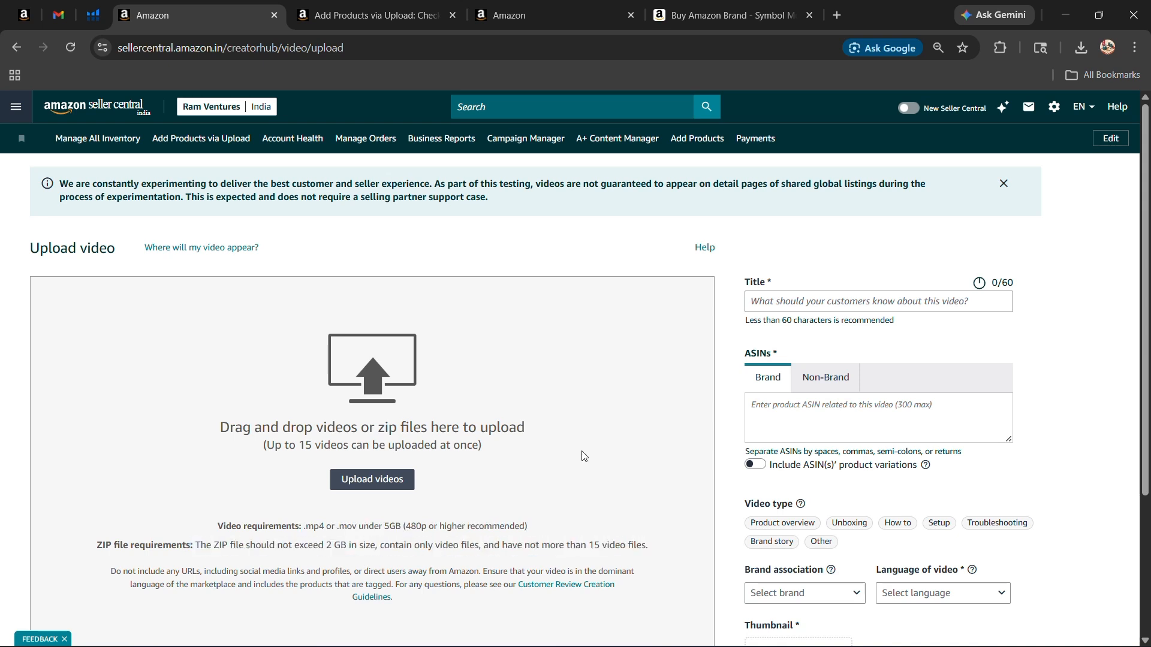
{"action": "left_click", "coordinate": [835, 307]}
{"action": "left_click", "coordinate": [770, 419]}
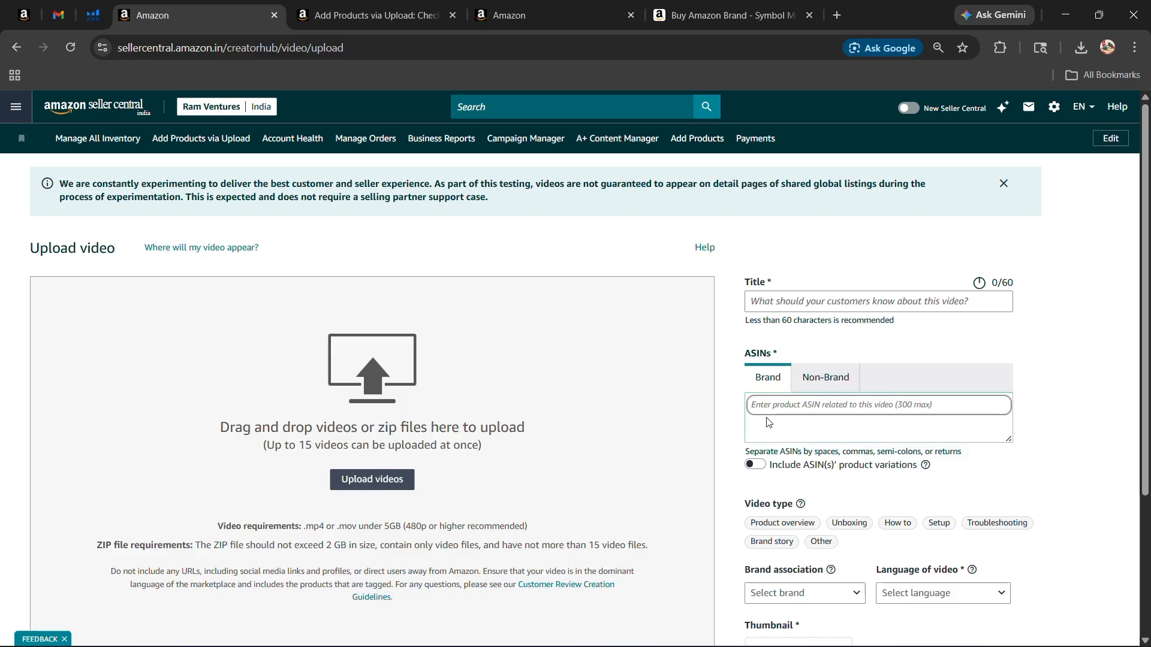
{"action": "scroll", "coordinate": [825, 345], "scroll_direction": "down", "scroll_amount": 2}
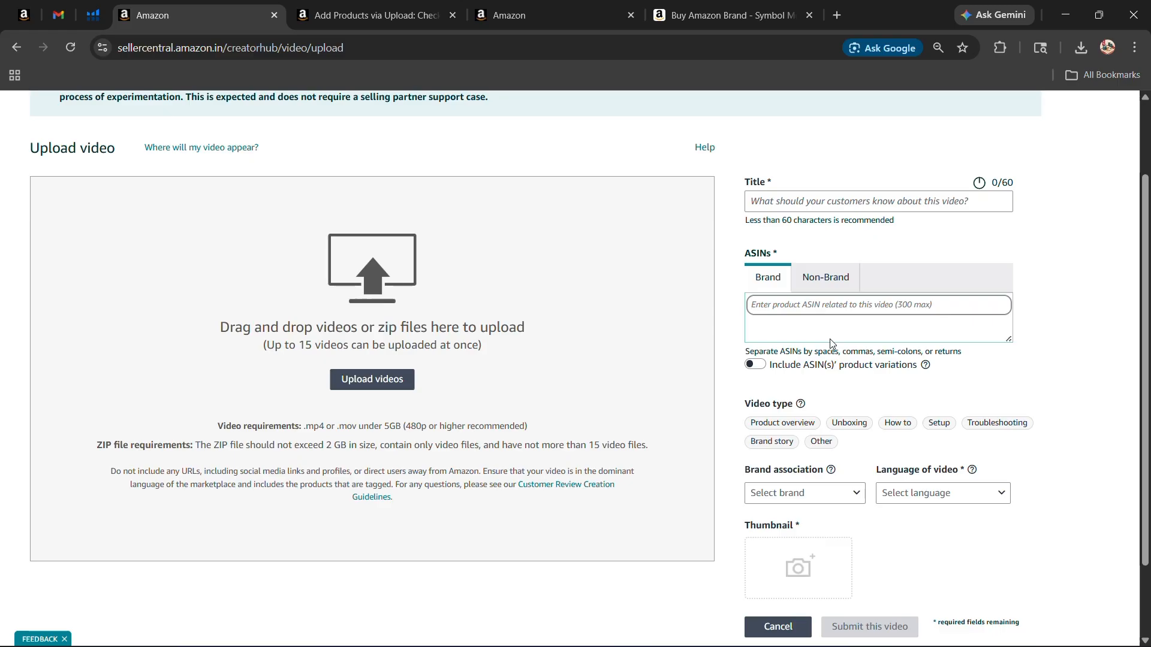
{"action": "left_click", "coordinate": [821, 306]}
Step: Set the video's brand association to ALISS and its language to English (EN)
{"action": "scroll", "coordinate": [839, 359], "scroll_direction": "down", "scroll_amount": 3}
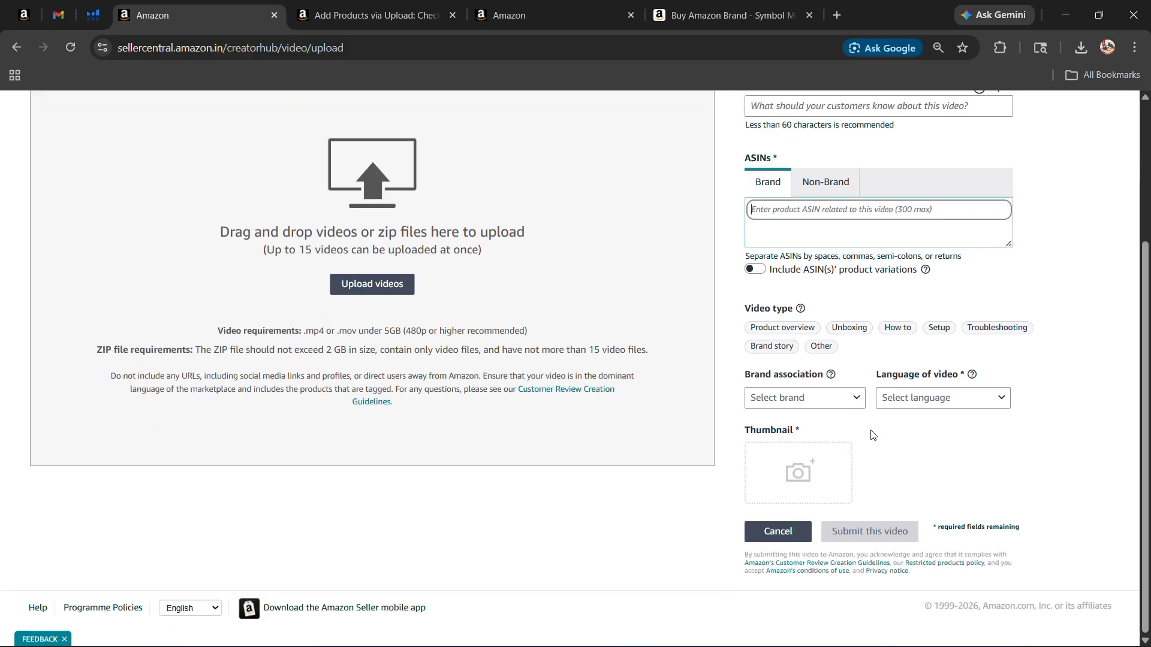
{"action": "left_click", "coordinate": [836, 399]}
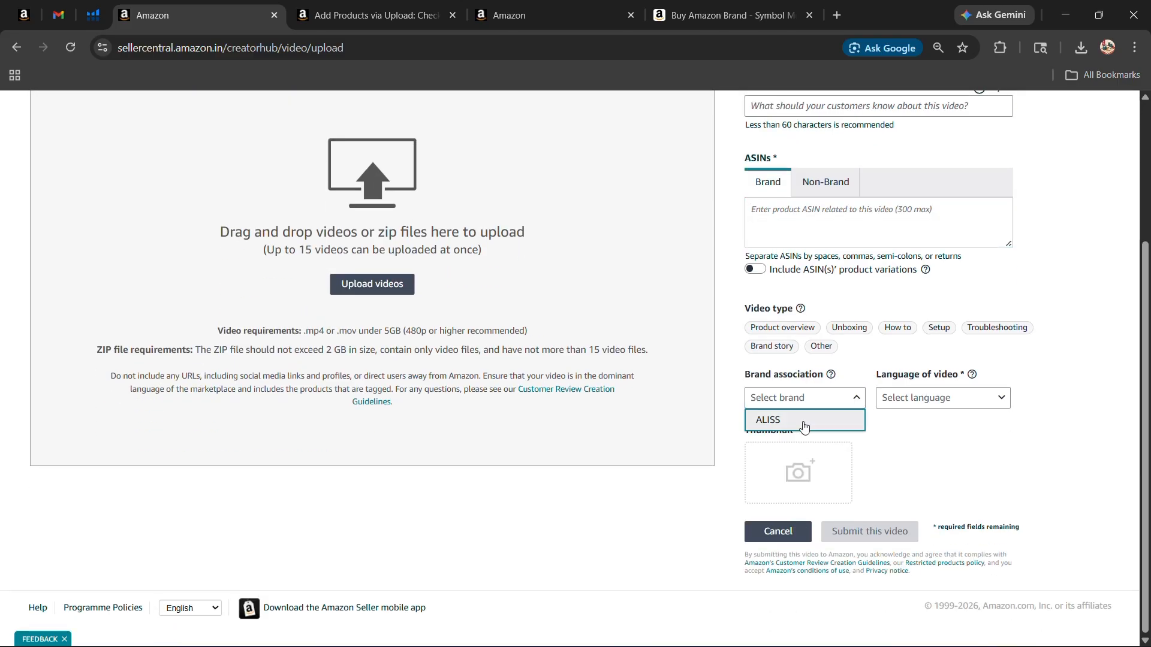
{"action": "left_click", "coordinate": [804, 422]}
{"action": "left_click", "coordinate": [940, 398]}
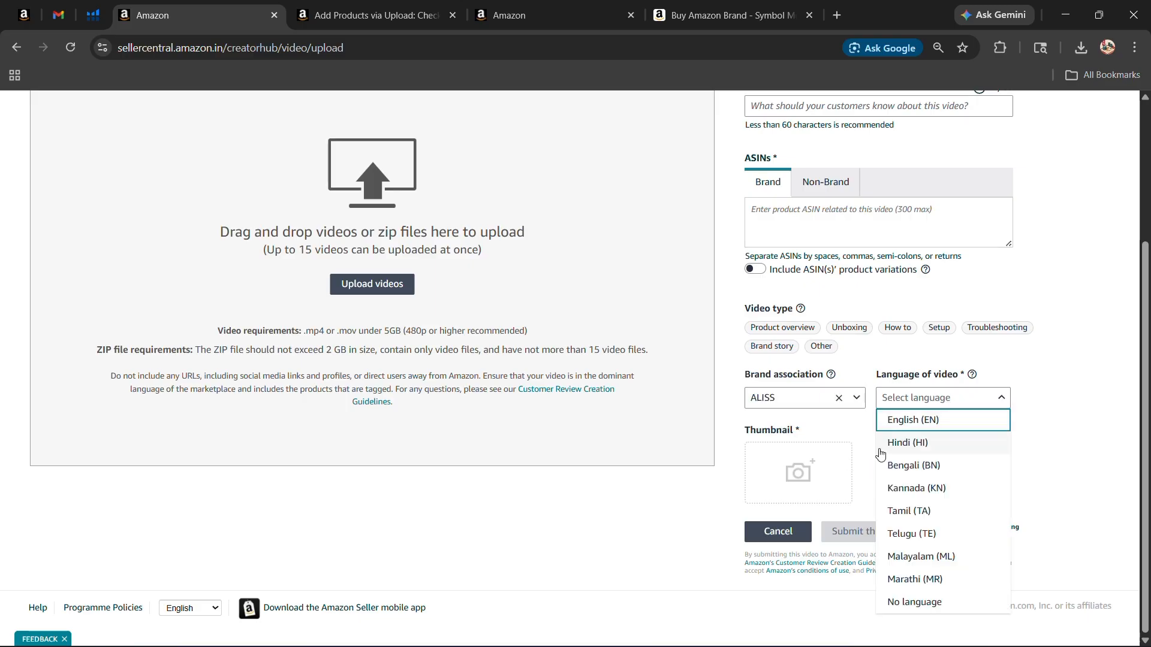
{"action": "left_click", "coordinate": [907, 424]}
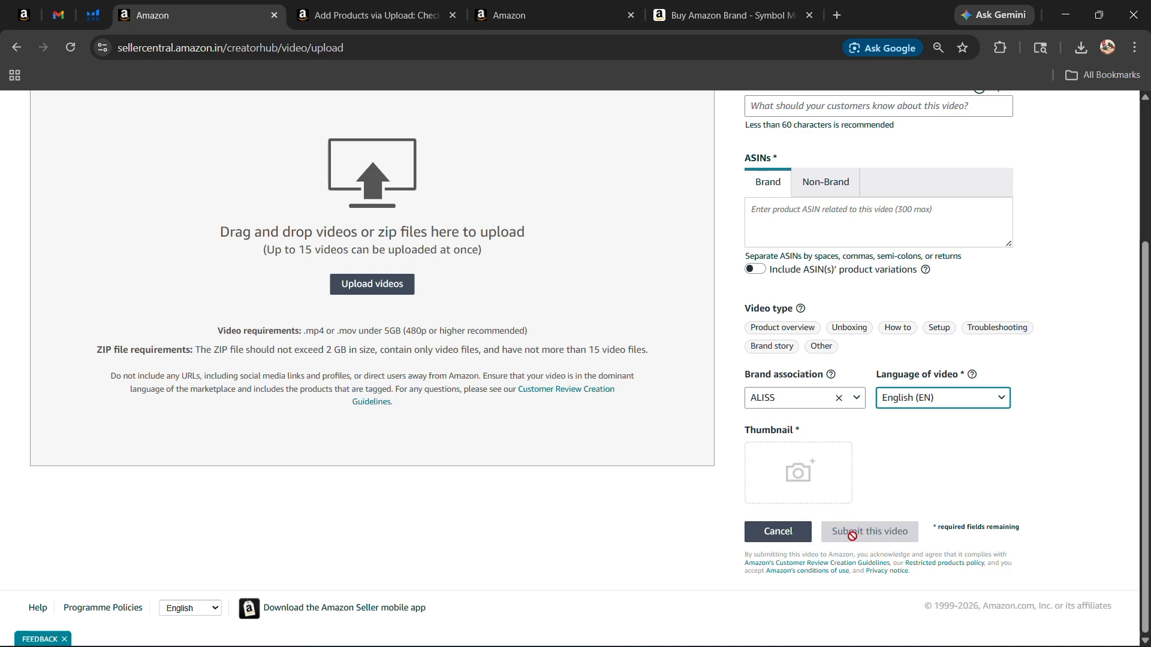
{"action": "scroll", "coordinate": [920, 522], "scroll_direction": "up", "scroll_amount": 3}
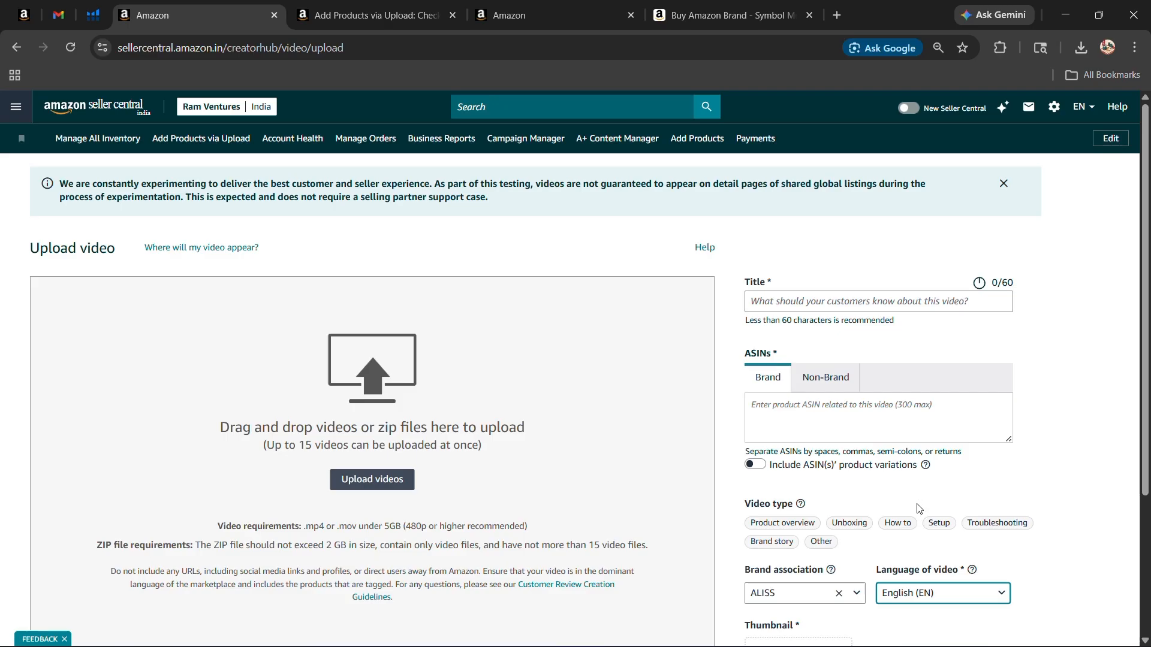
Step: Show the Inventory section's options in the Seller Central navigation
{"action": "left_click", "coordinate": [16, 118]}
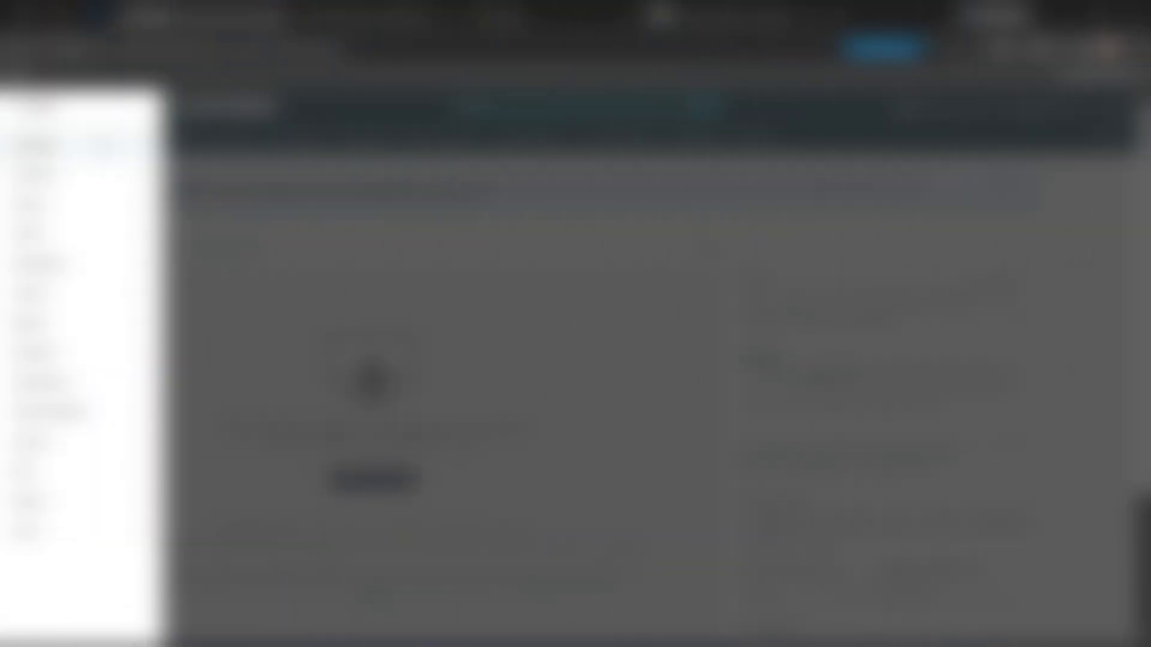
{"action": "mouse_move", "coordinate": [102, 179]}
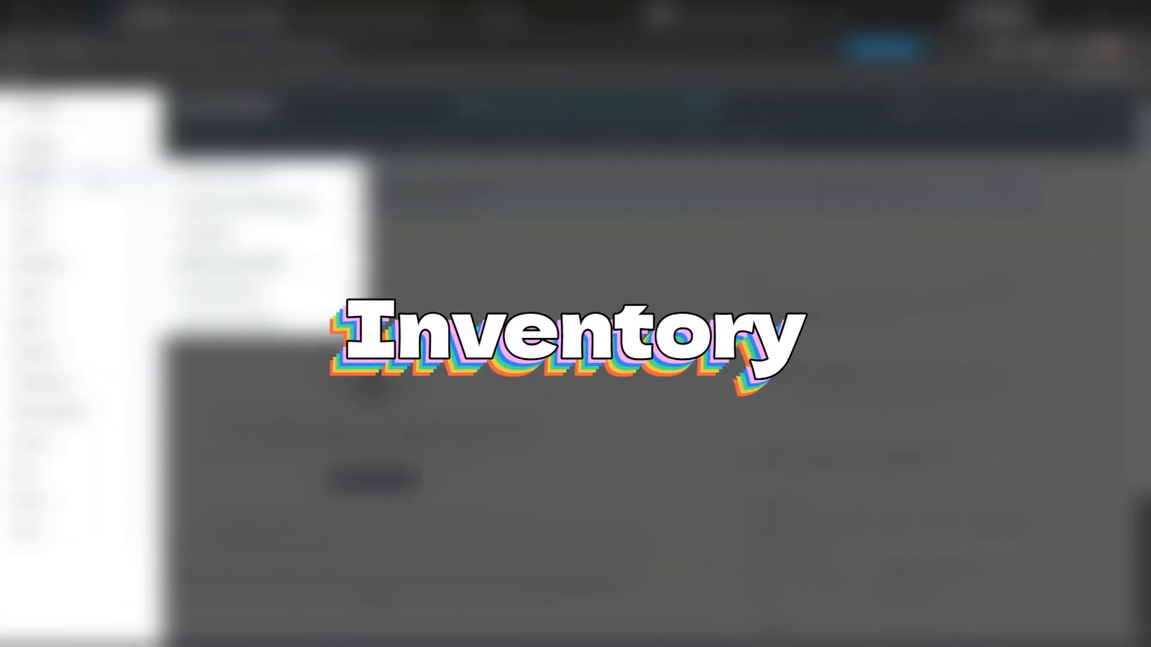